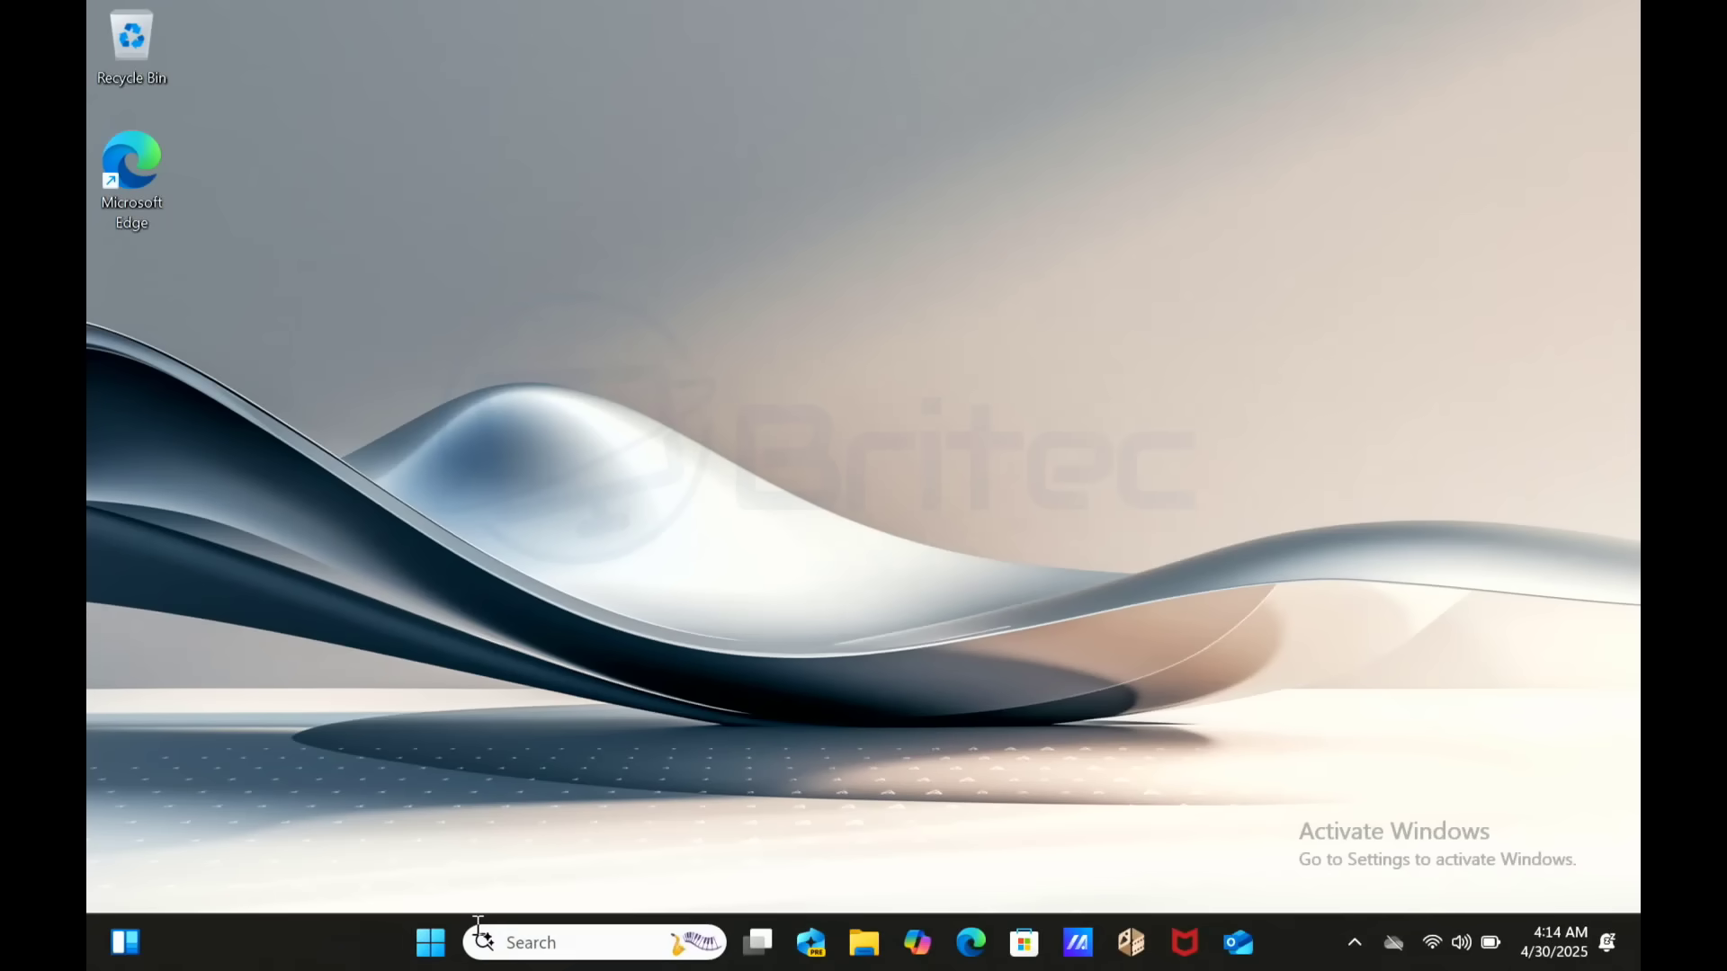
- Check the Windows version with winver, then close the version details
left_click(432, 943)
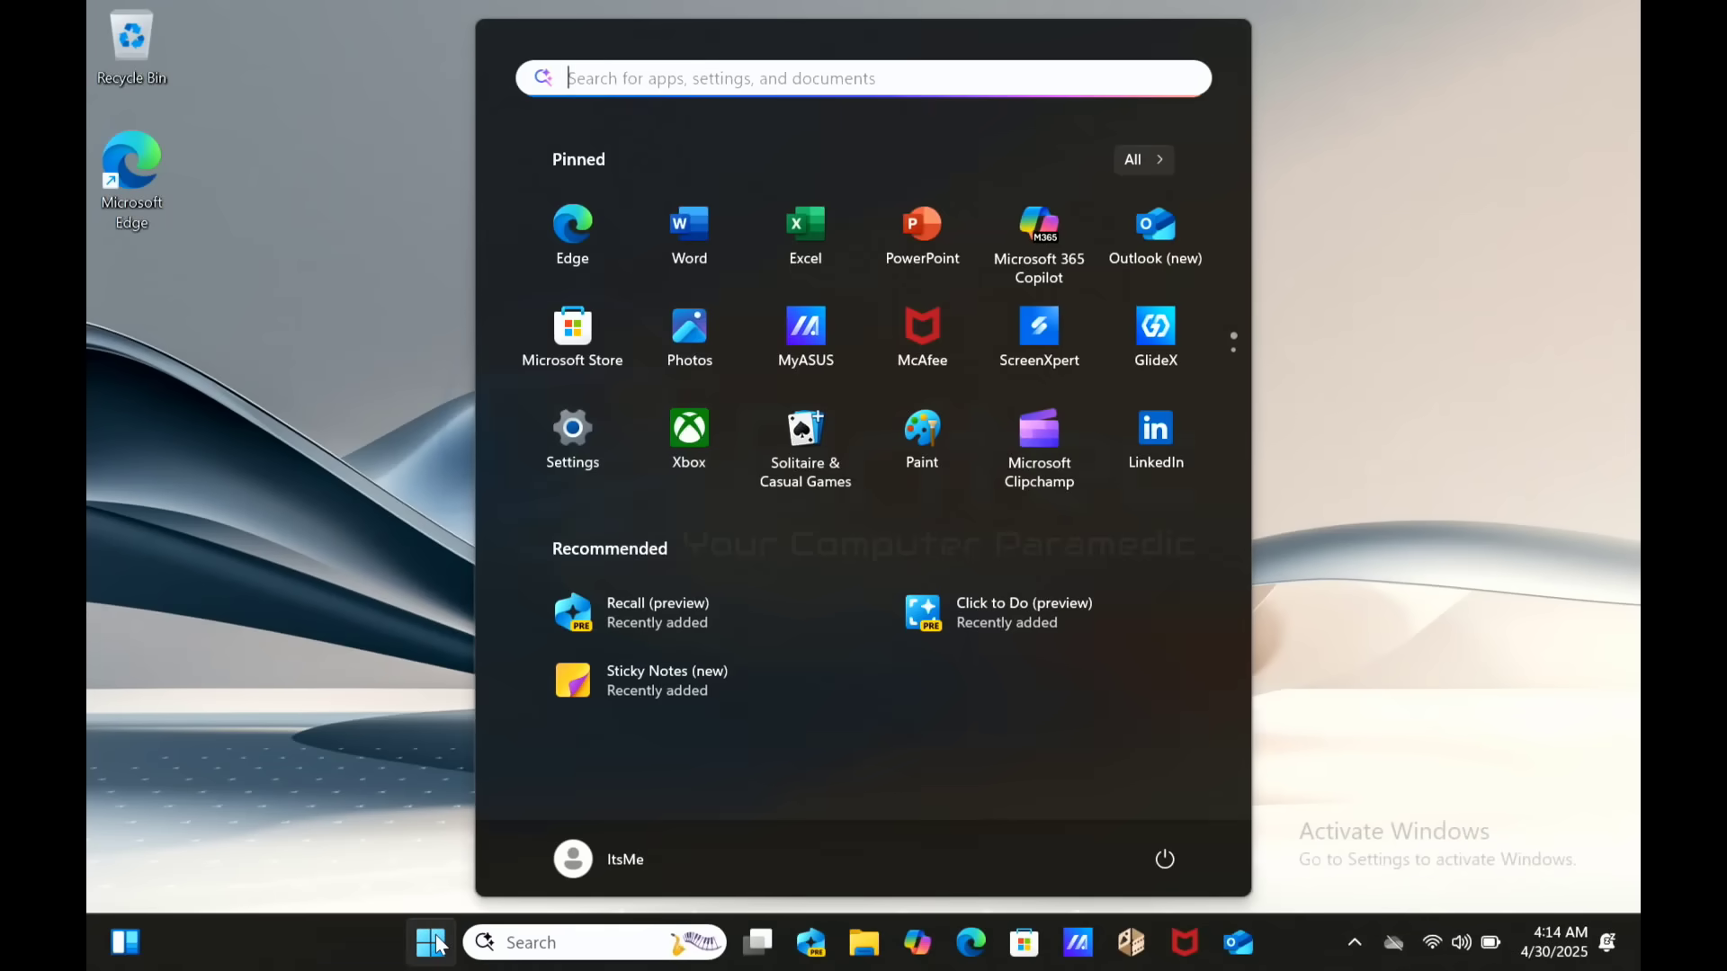
type("w")
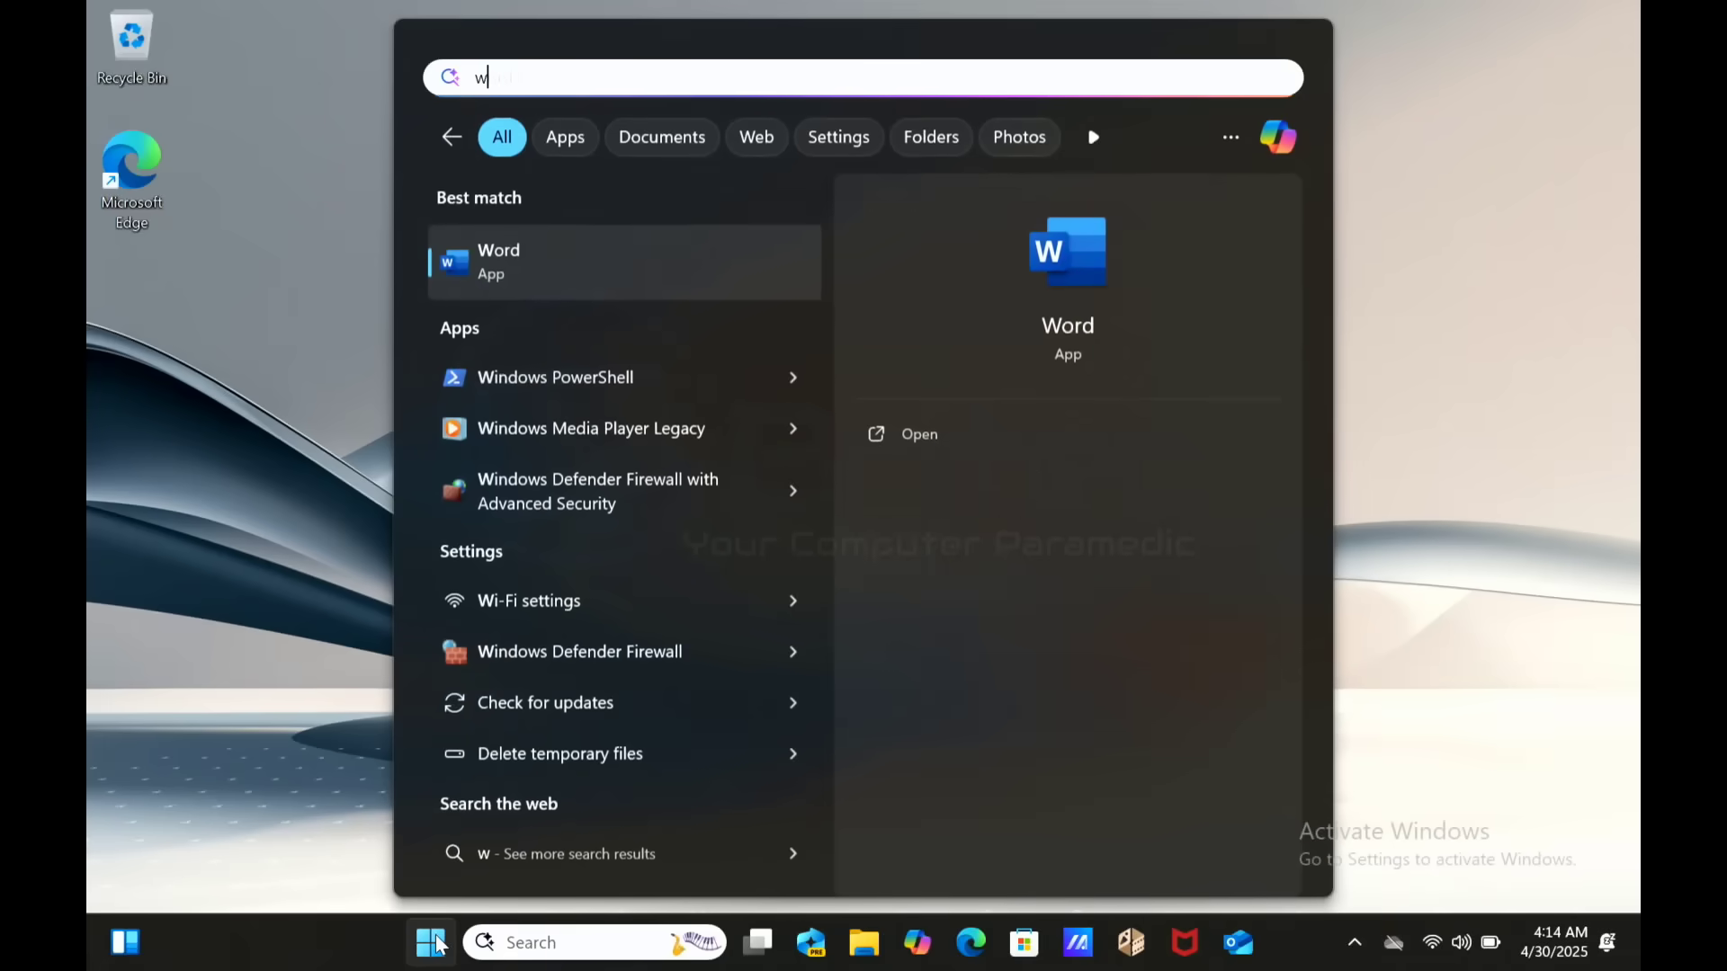
type("inver")
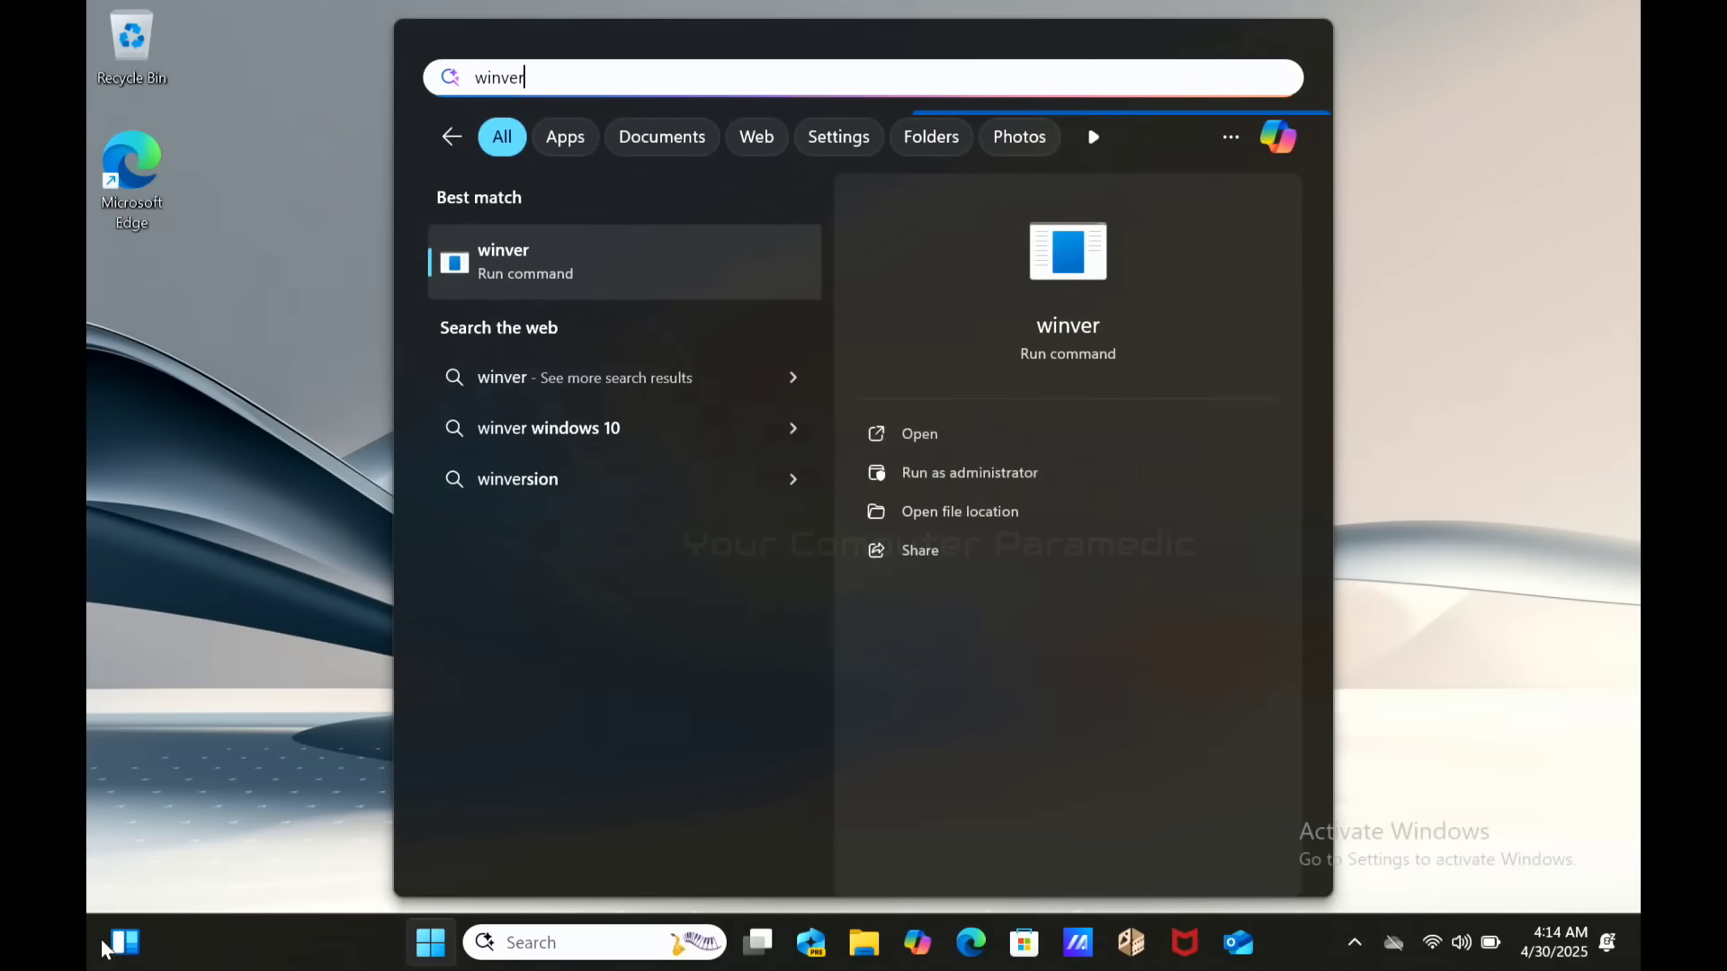
left_click(524, 290)
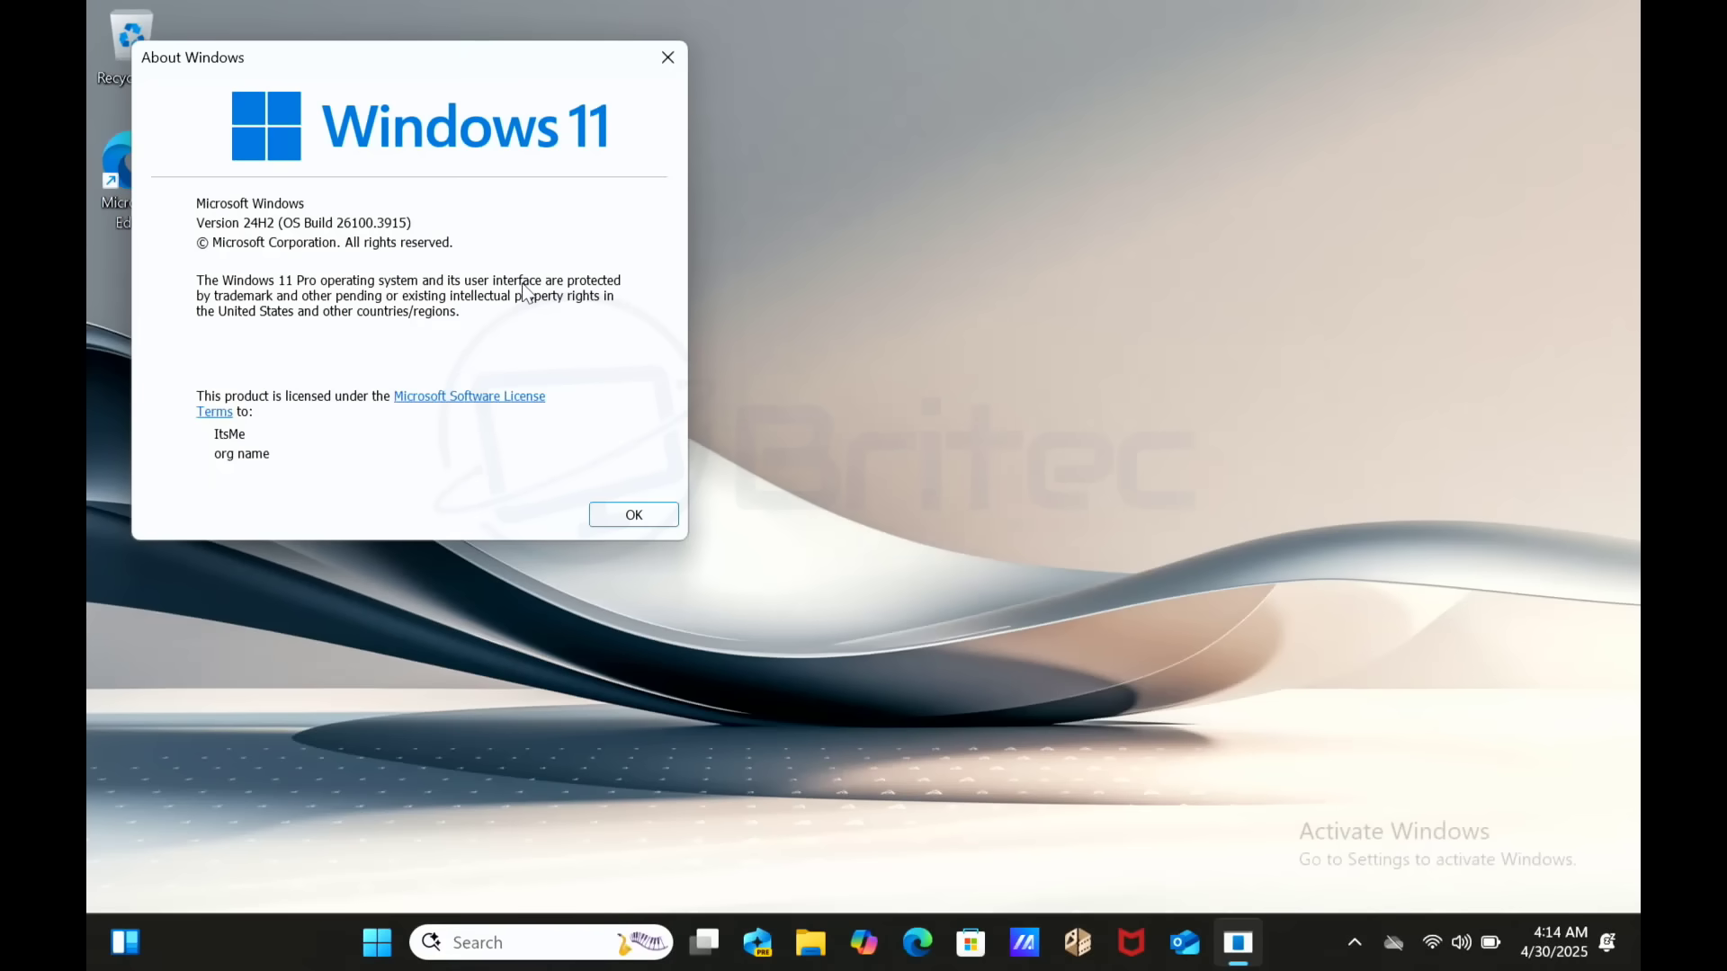
left_click(644, 515)
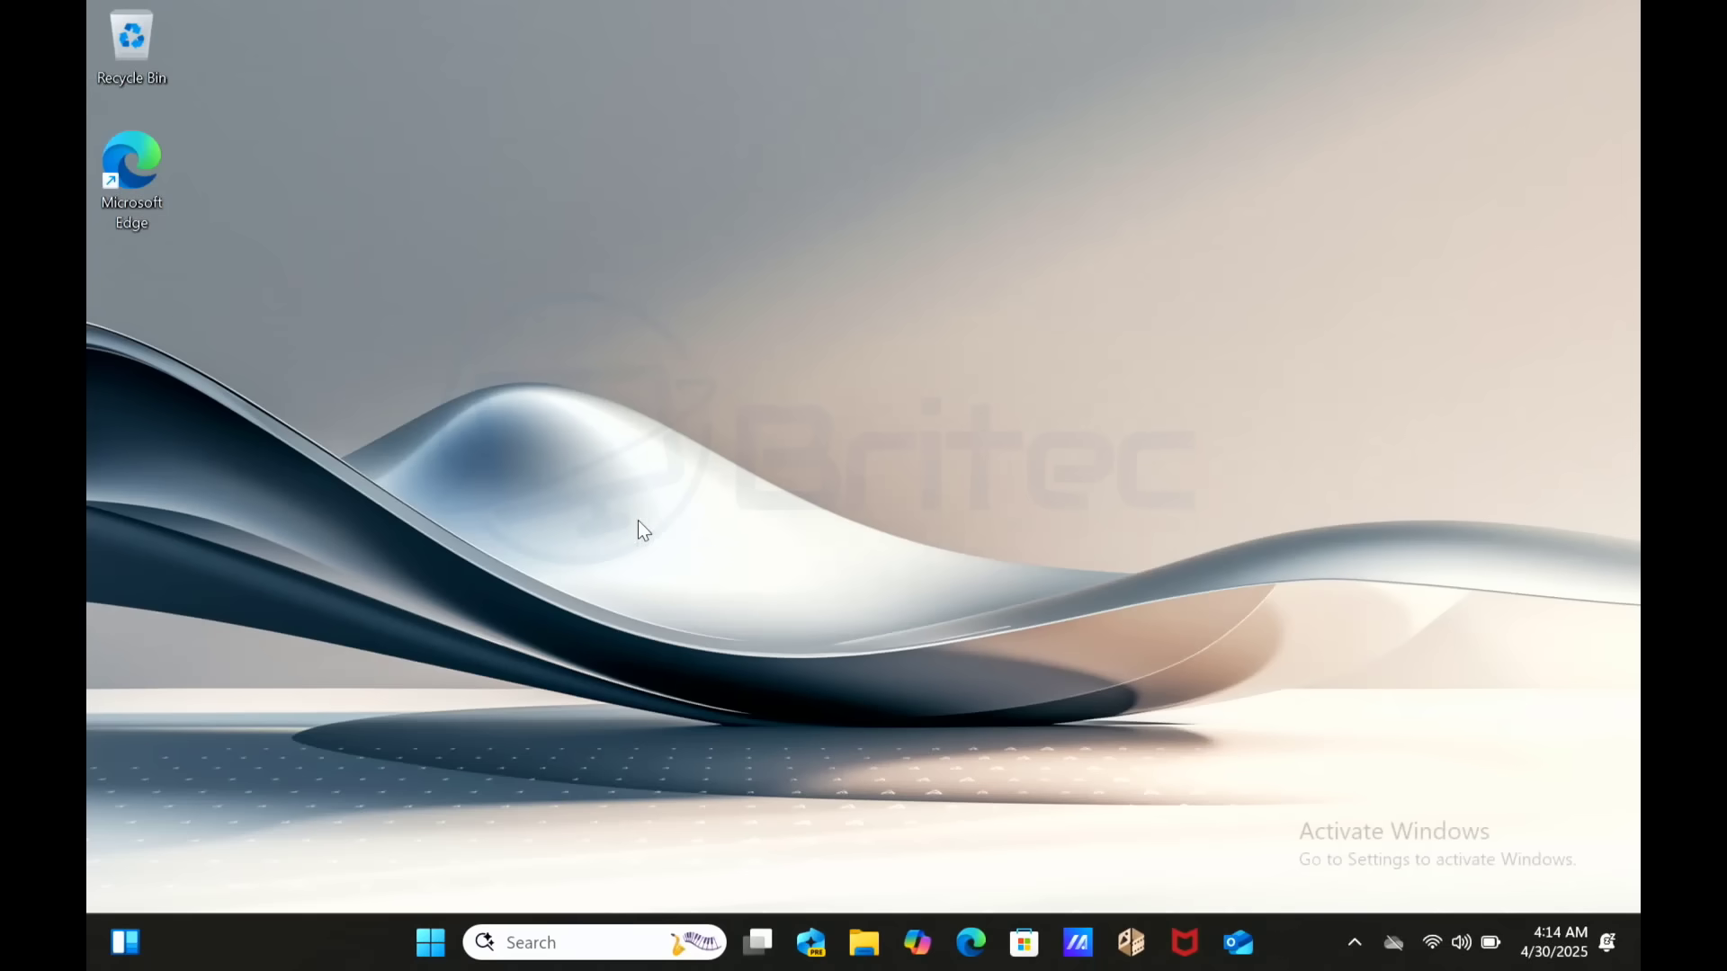
- Launch Settings, dismiss the search tip, and scroll System down to About
left_click(432, 941)
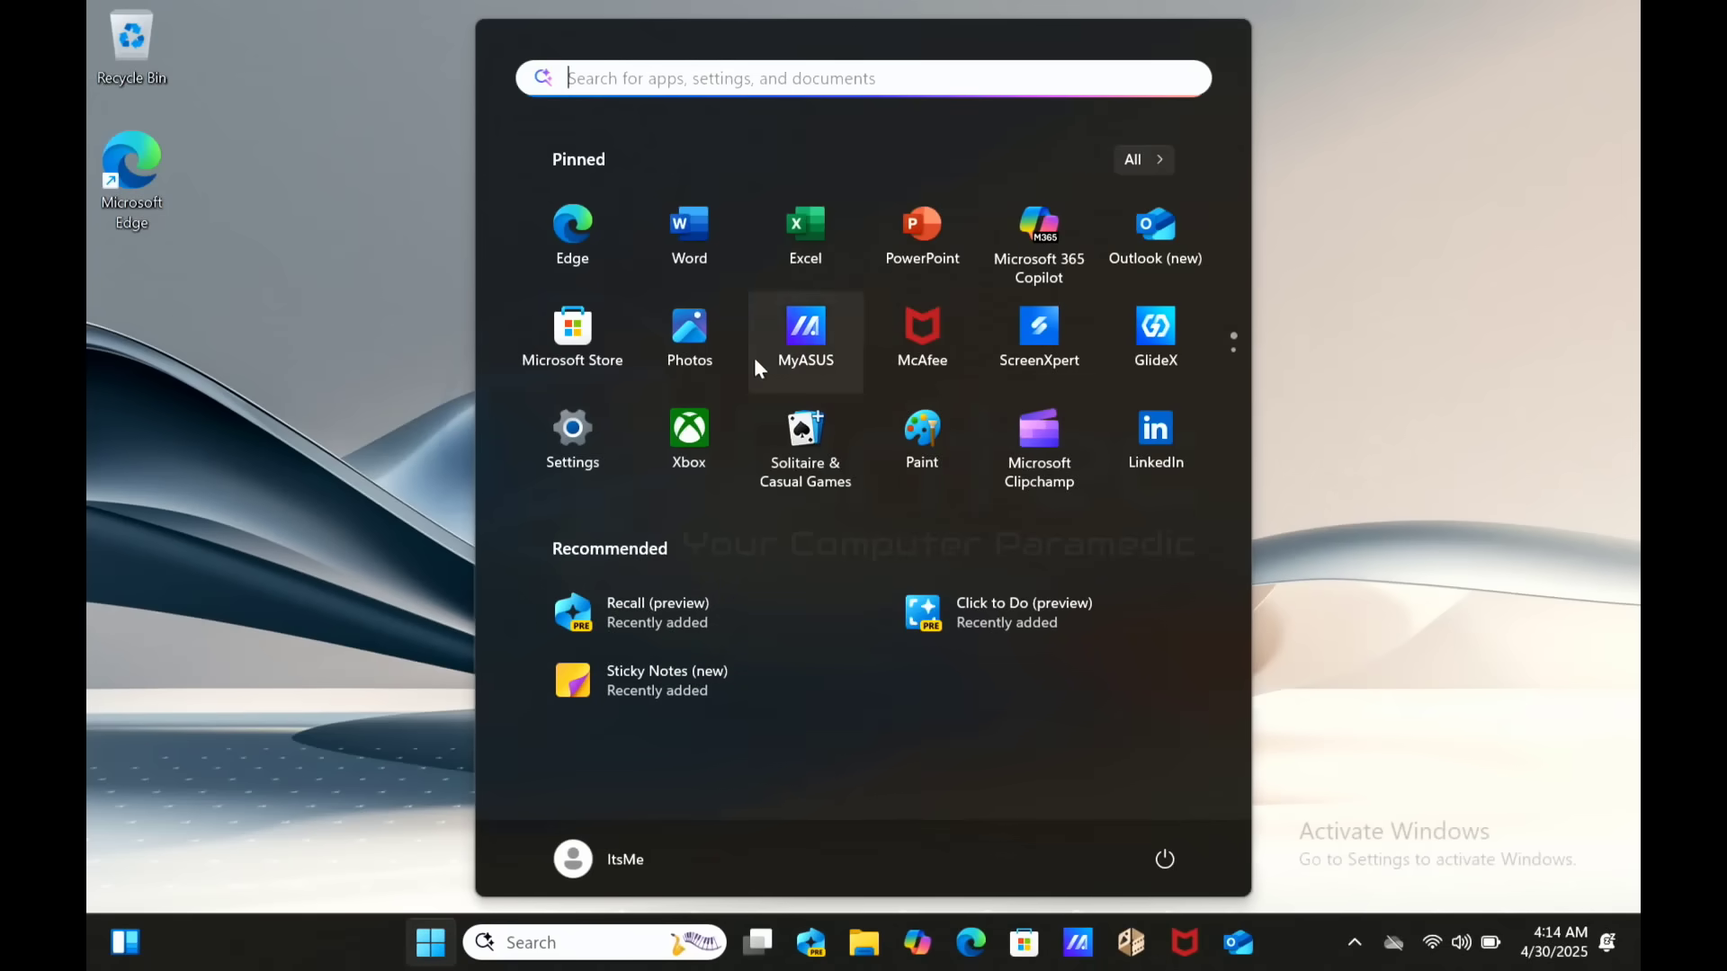
left_click(595, 435)
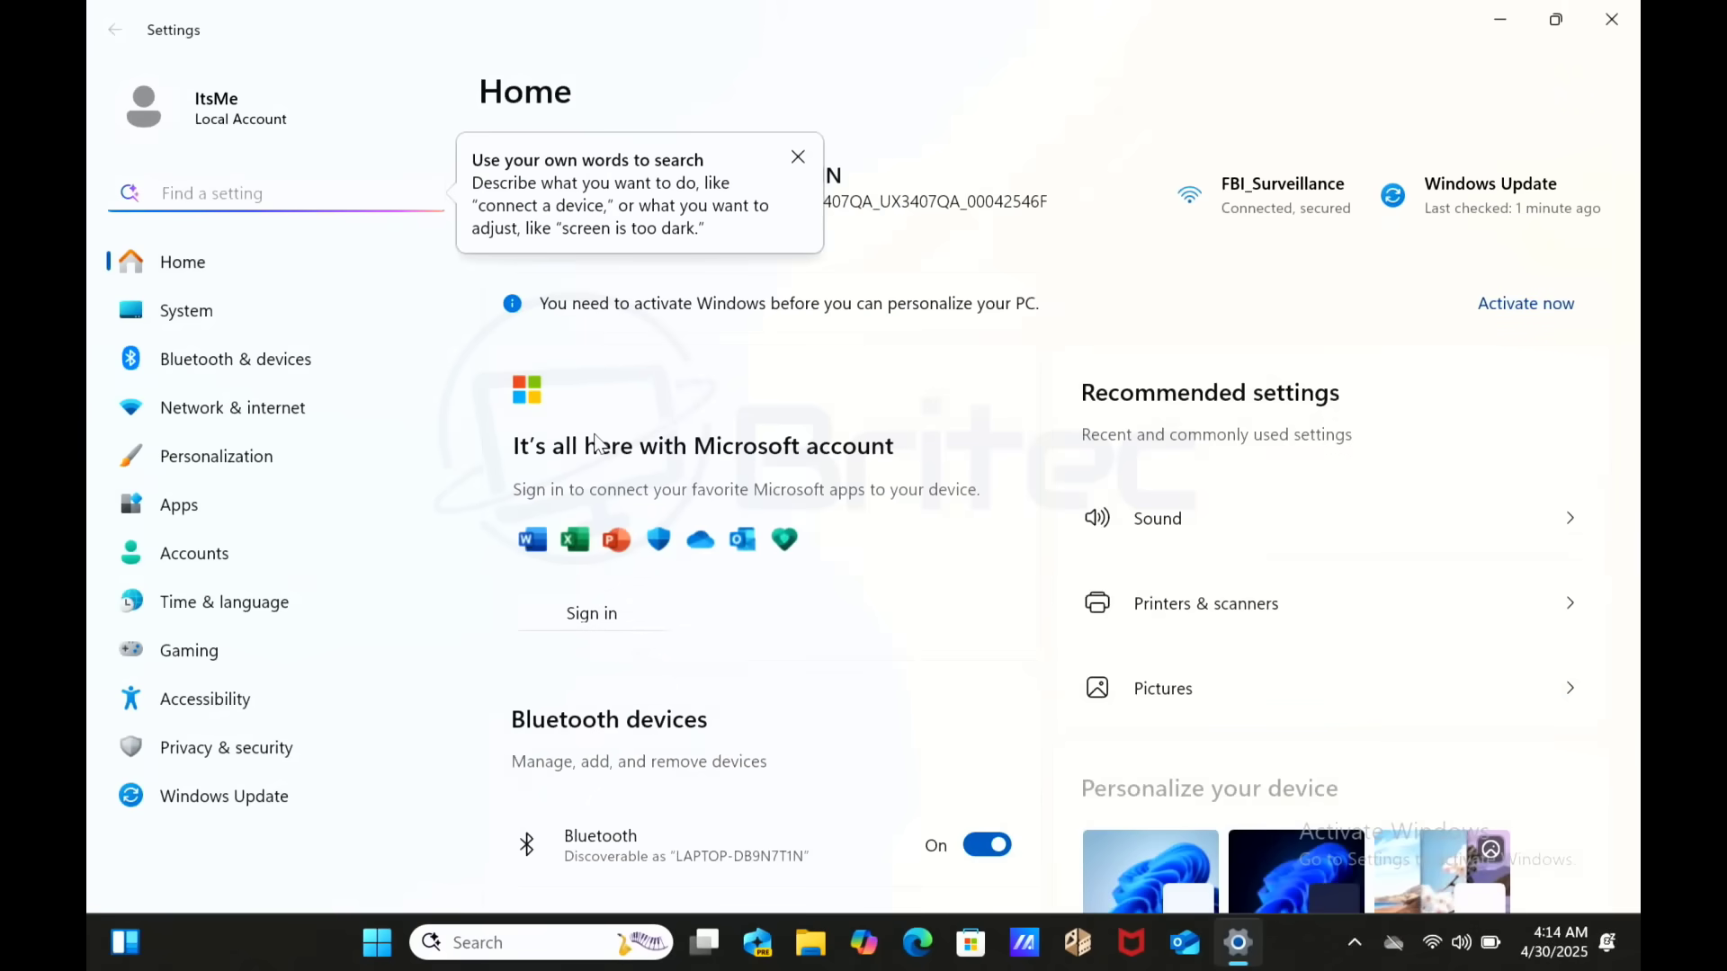
left_click(798, 157)
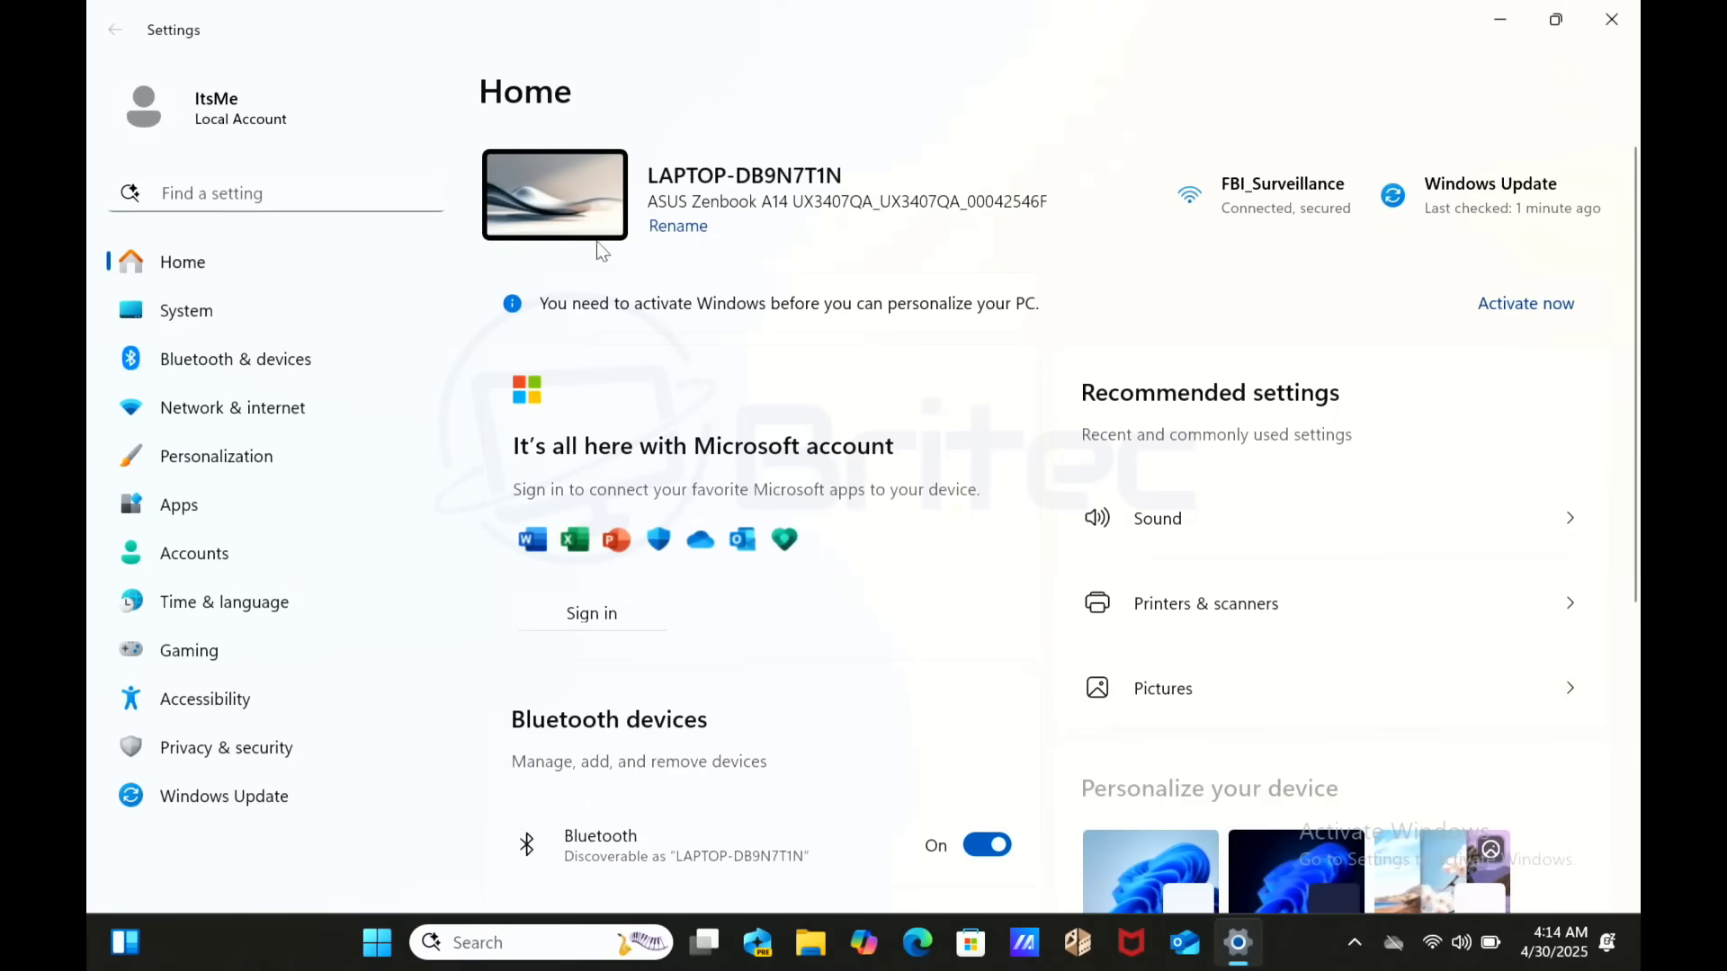
left_click(339, 302)
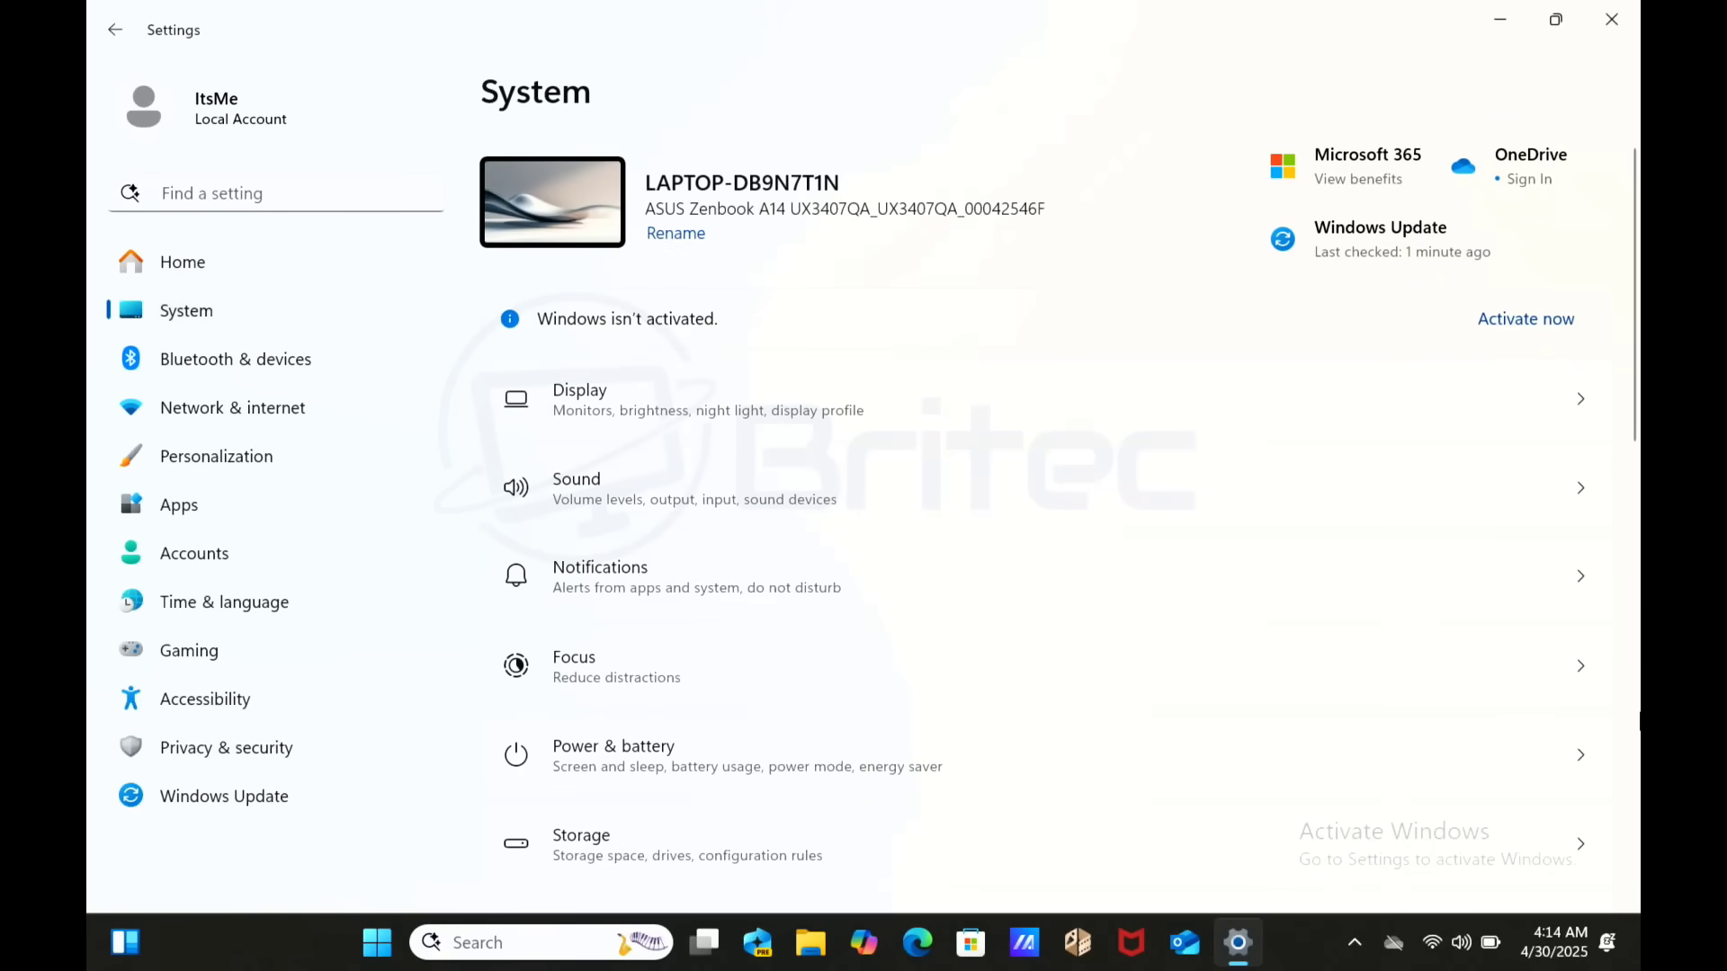
left_click(1633, 710)
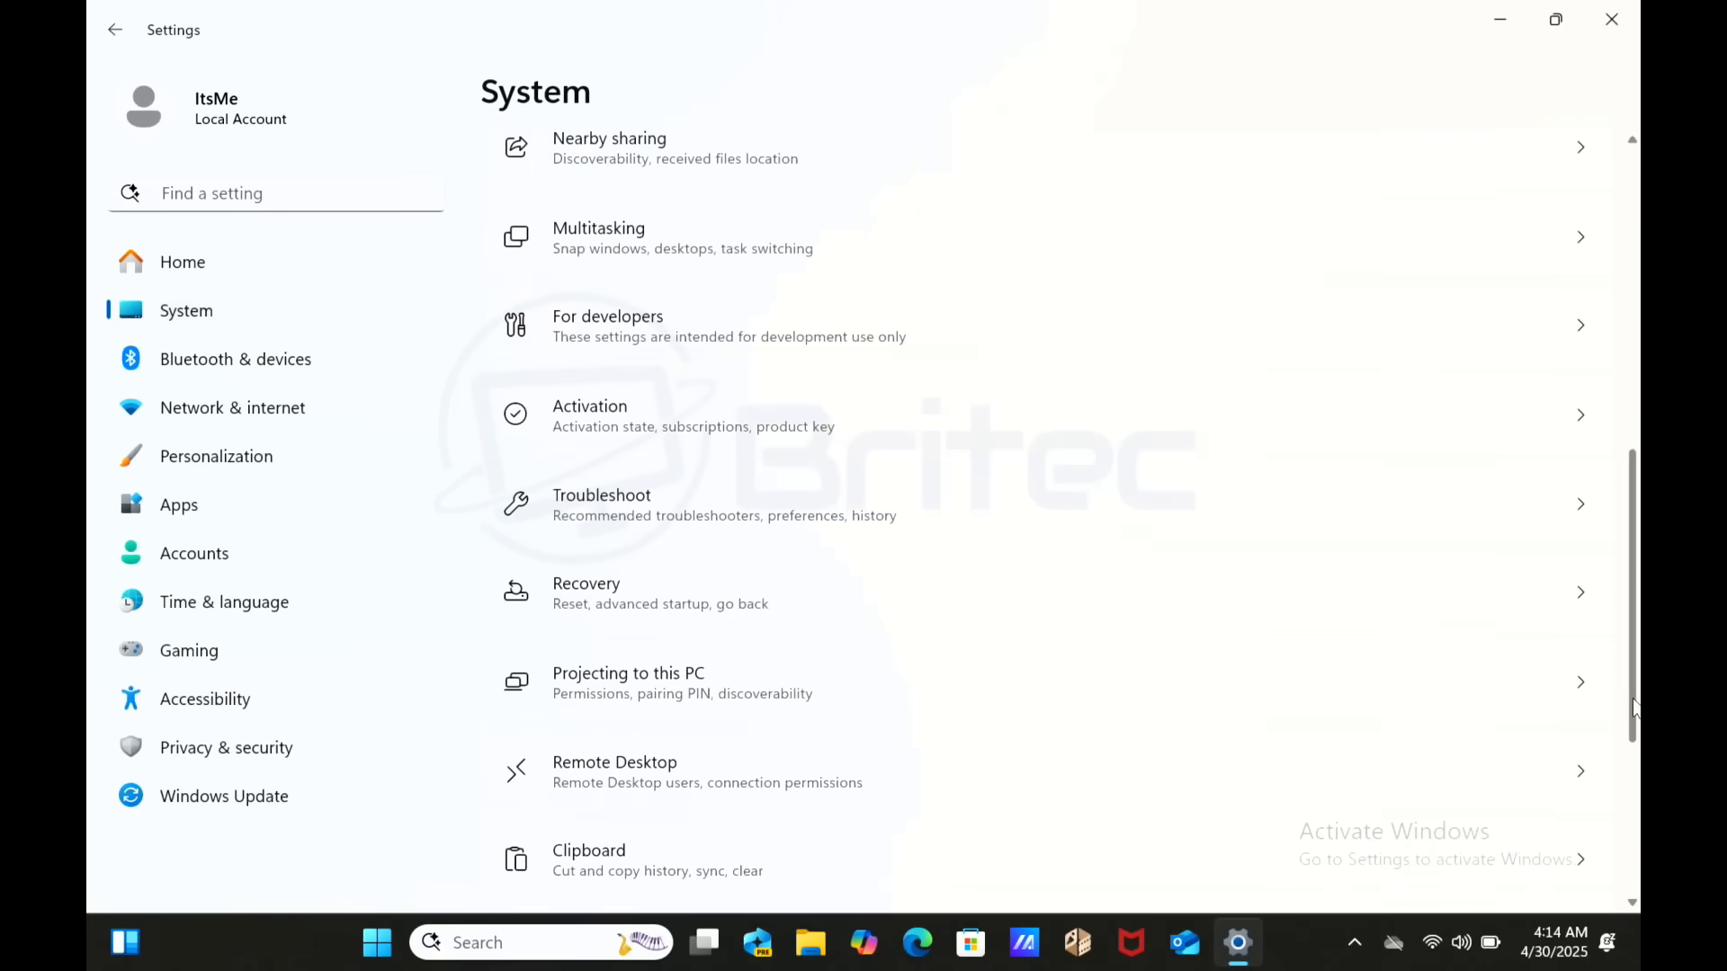
left_click(1630, 841)
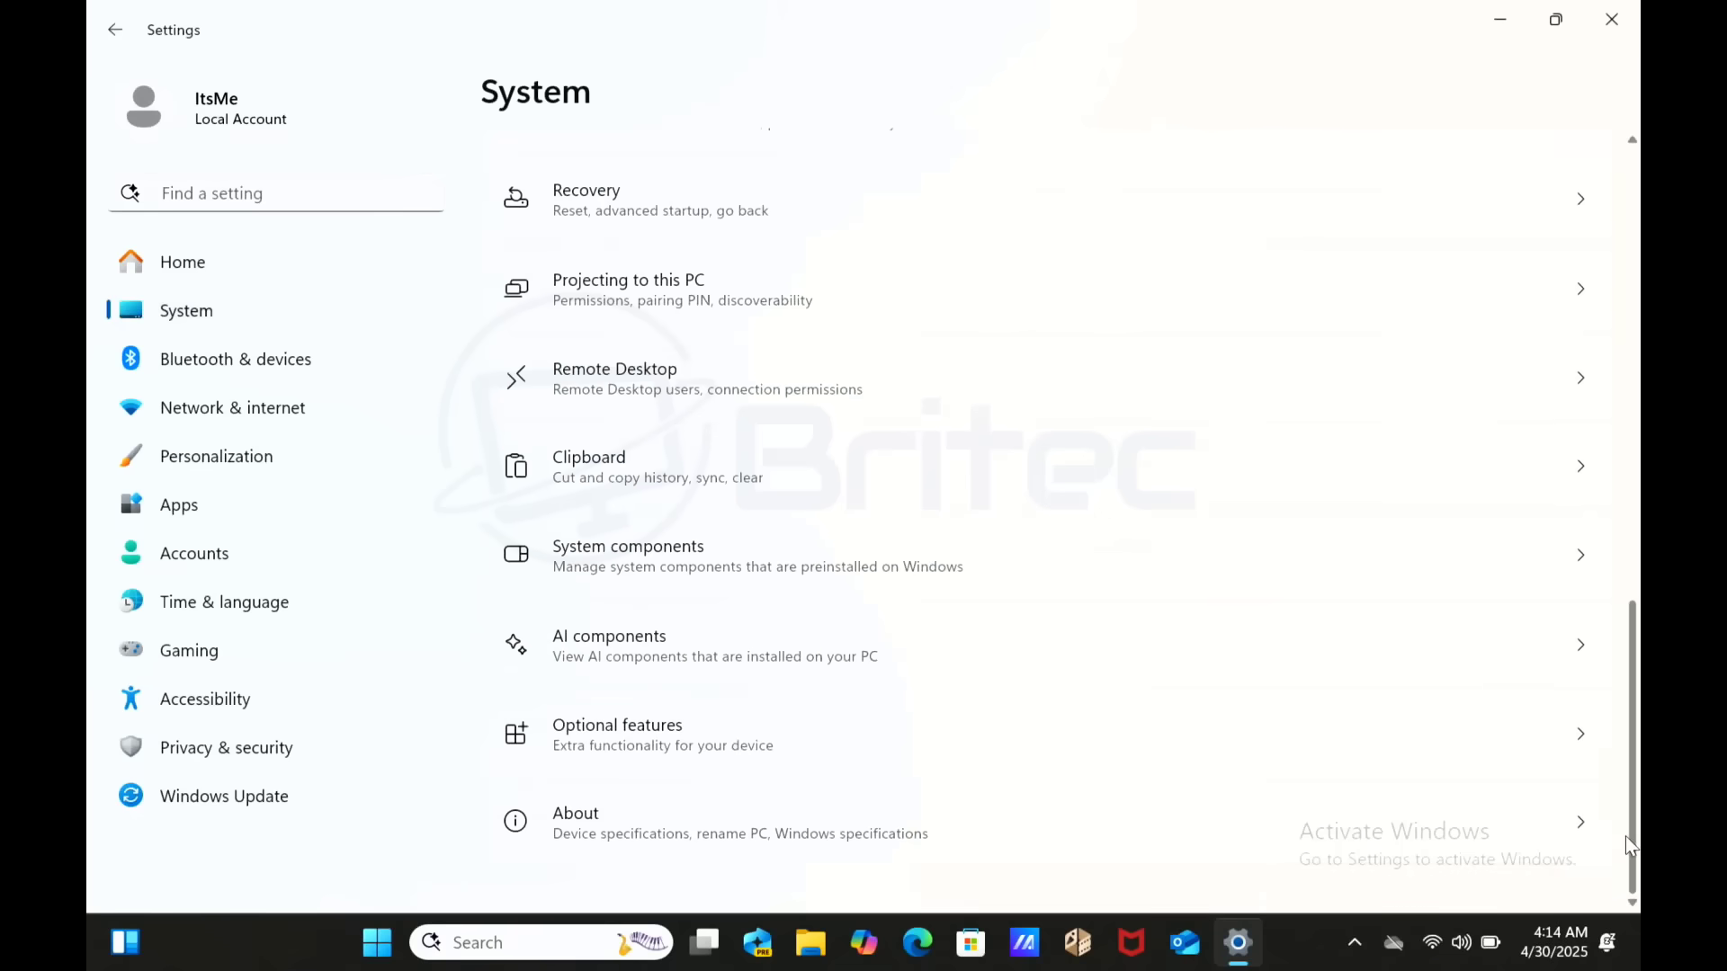
- View the About specs (Snapdragon X Plus, 16.0 GB RAM), then go to Privacy & security
left_click(894, 838)
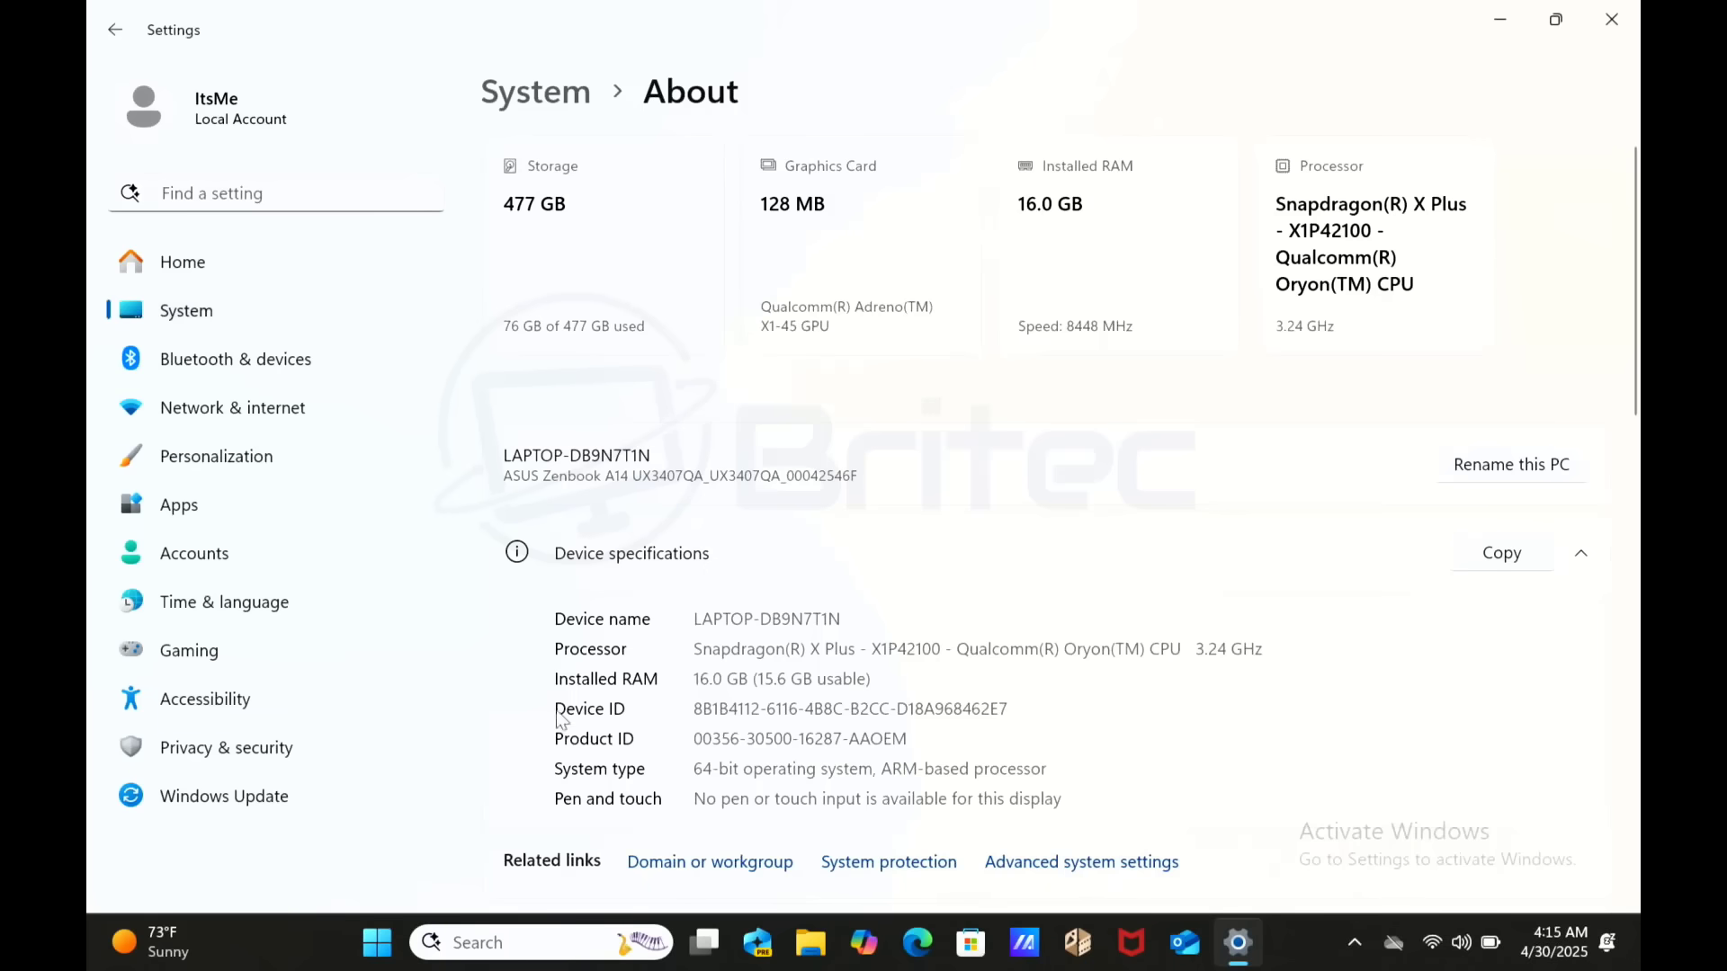
left_click(228, 749)
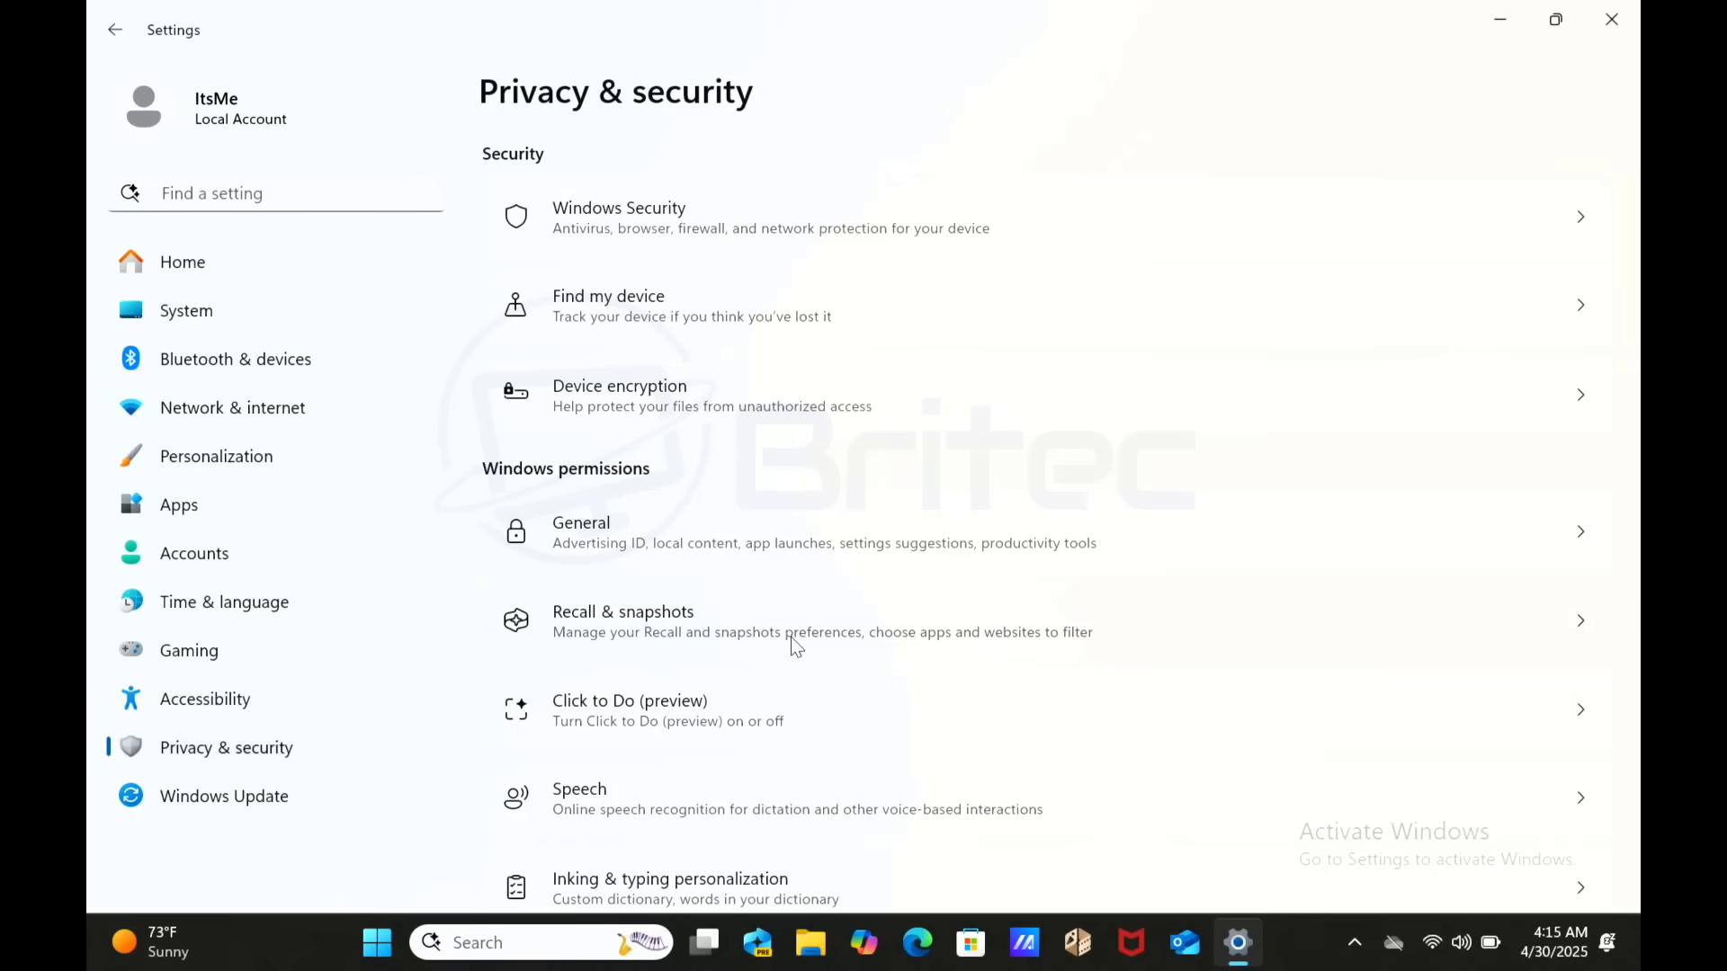
- Open Recall & snapshots under Windows permissions to see its Windows Hello and encryption requirements
left_click(791, 637)
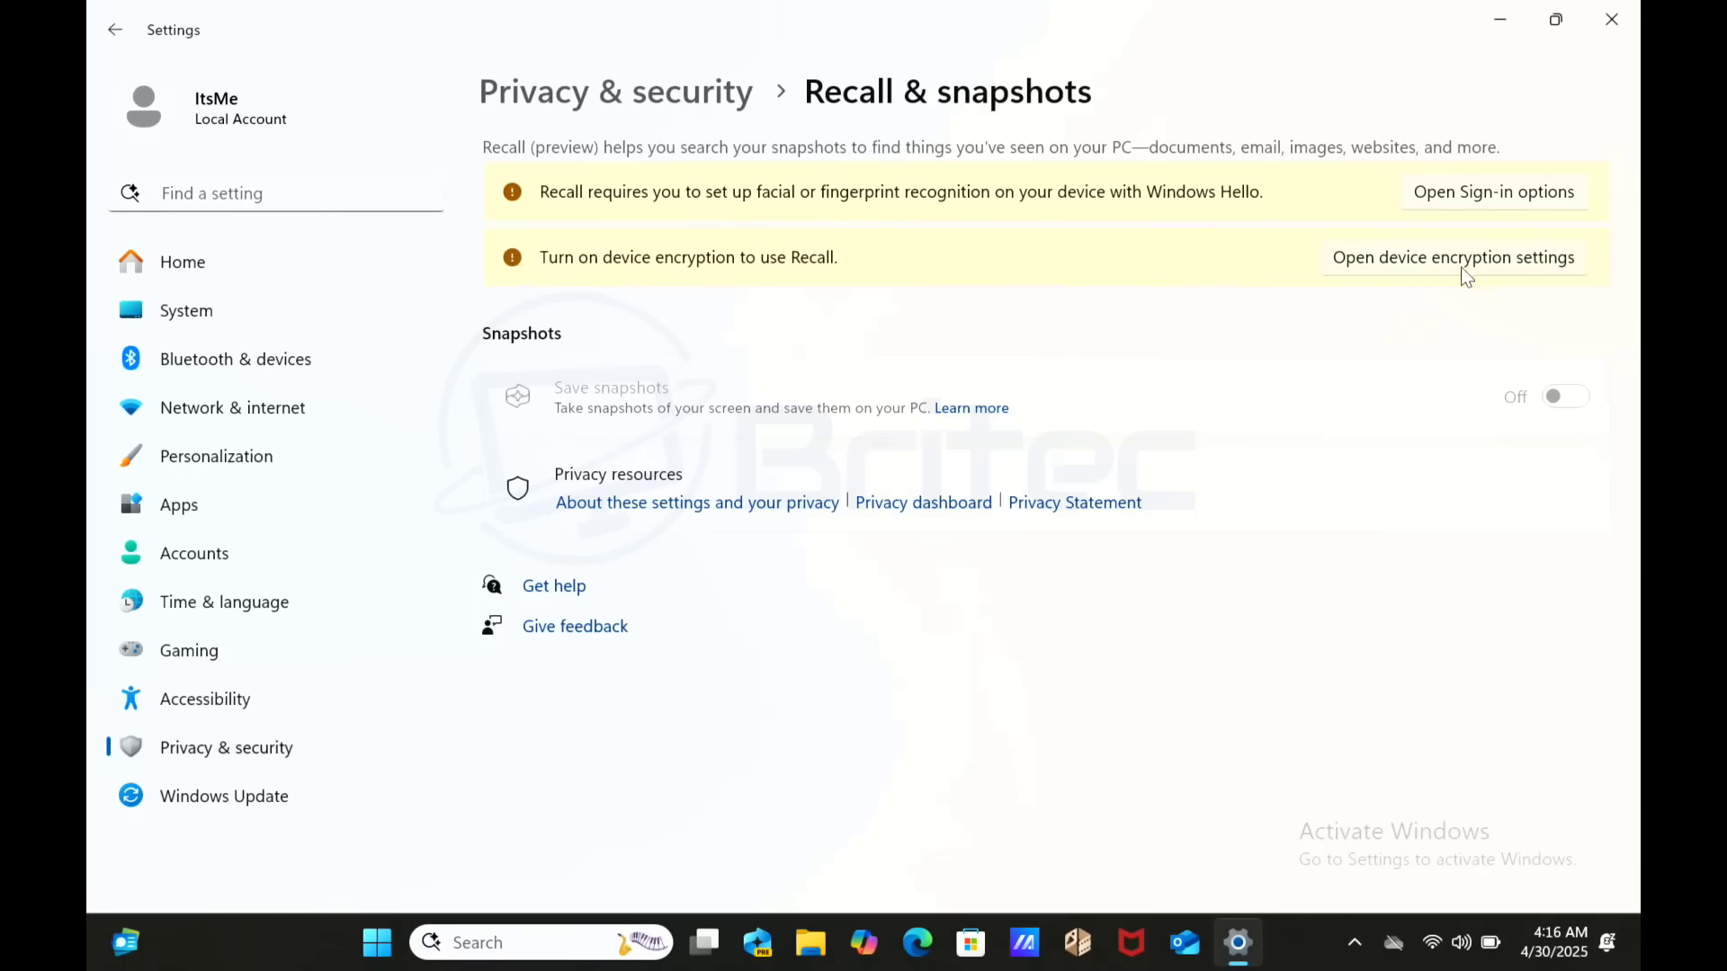
- Open the 'Privacy and control over your Recall experience' article in Edge and dismiss the sign-in flyout
left_click(727, 514)
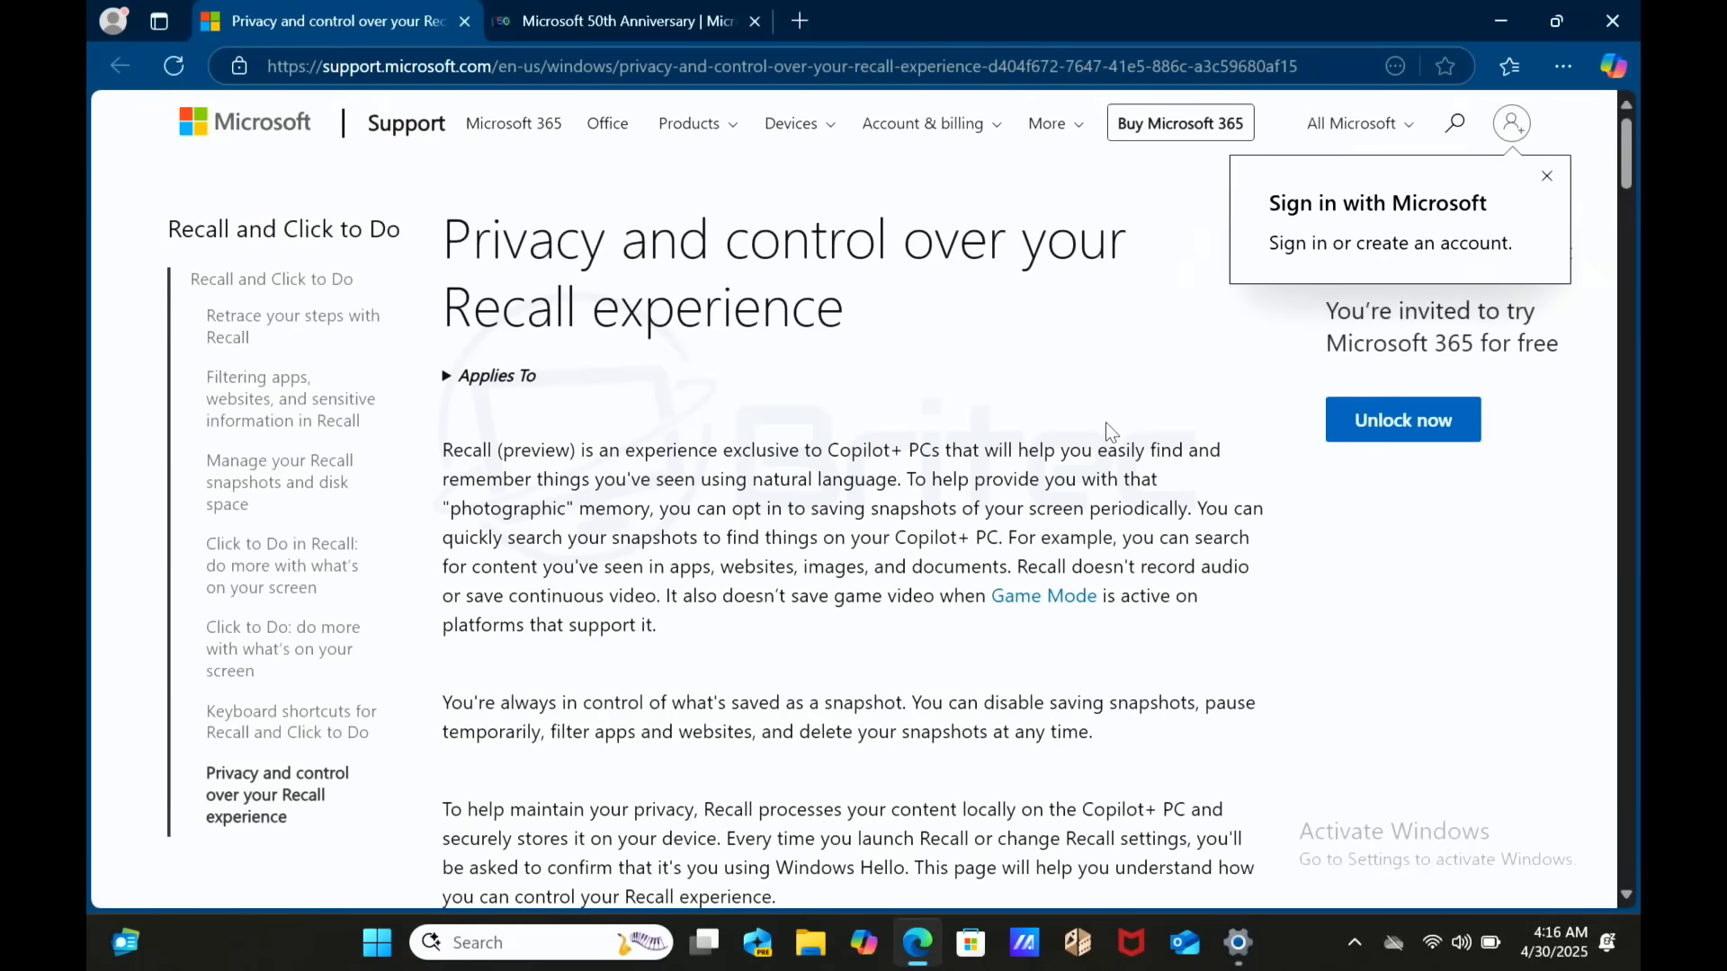
left_click(1546, 177)
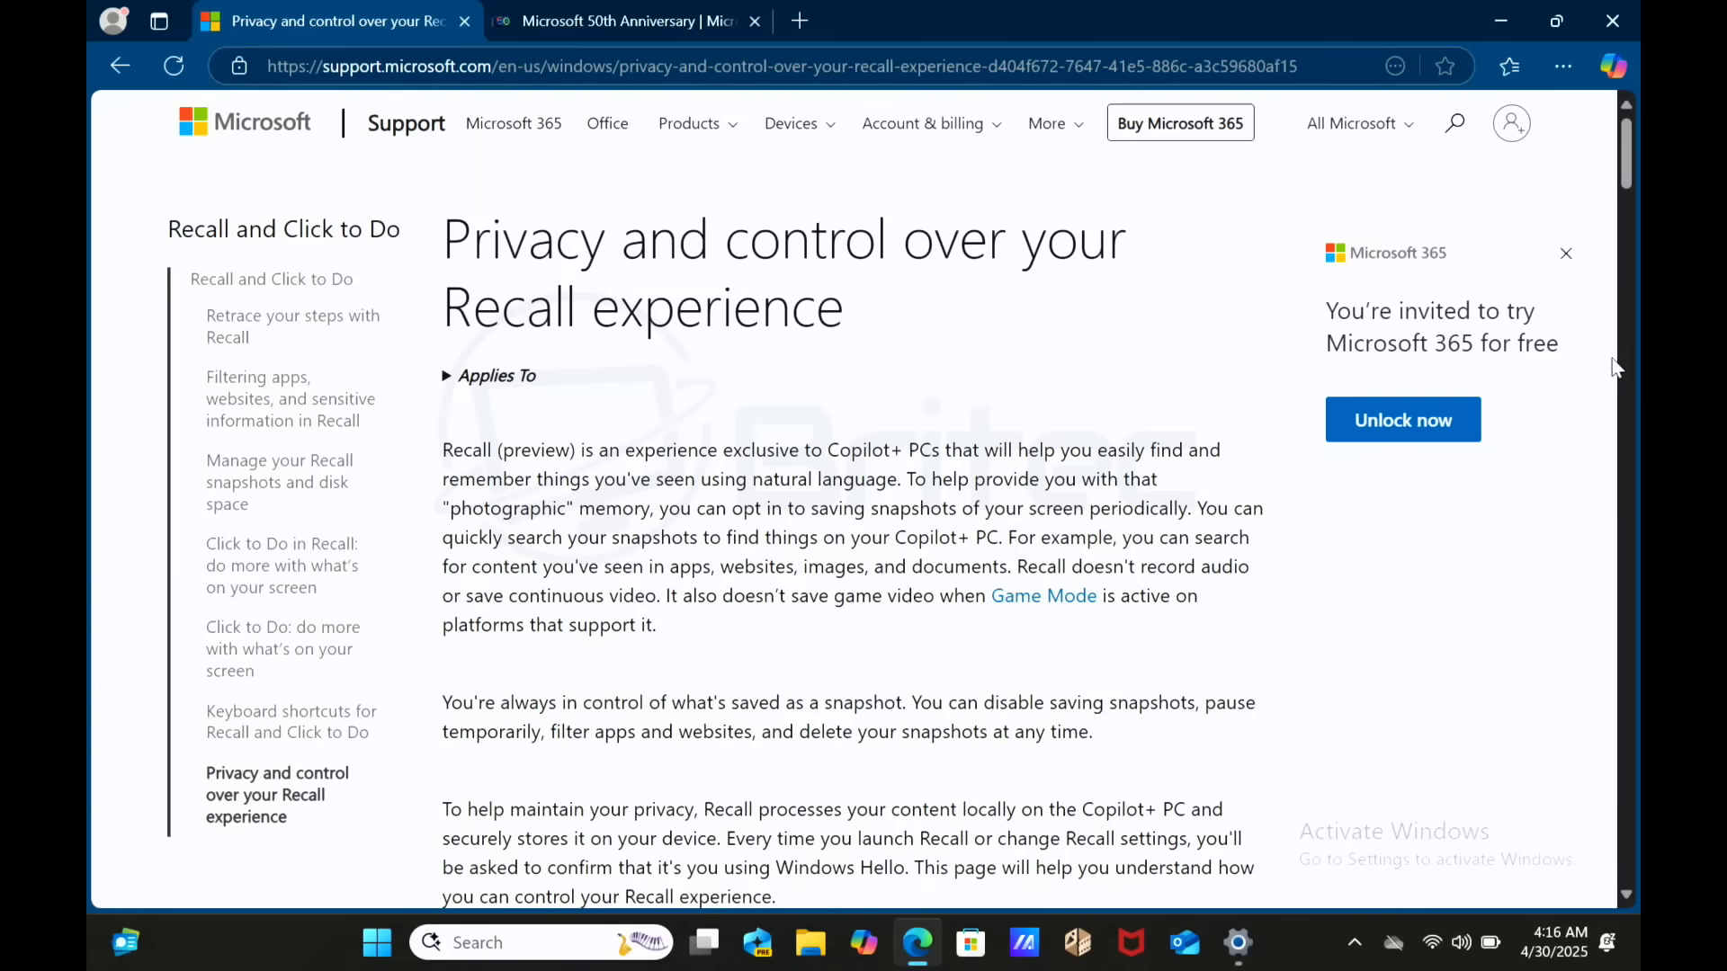
scroll(1634, 364, "down", 8)
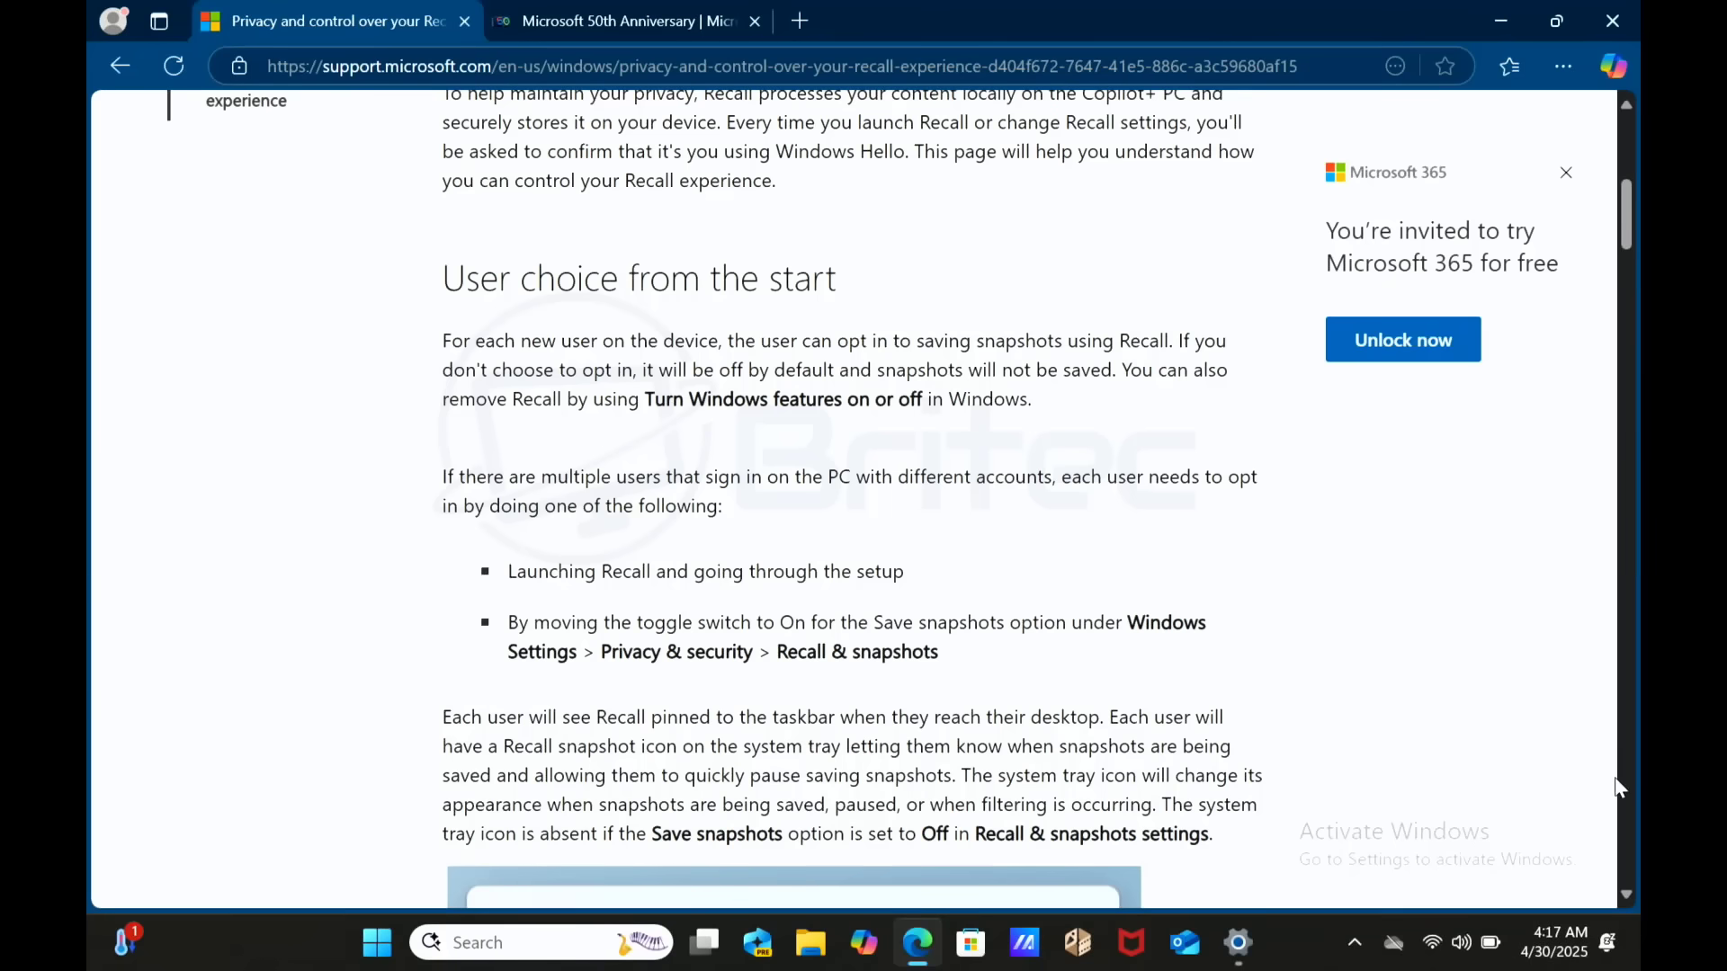
- Read down the Recall article to the filtering apps, websites and sensitive information section
scroll(1628, 898, "down", 2)
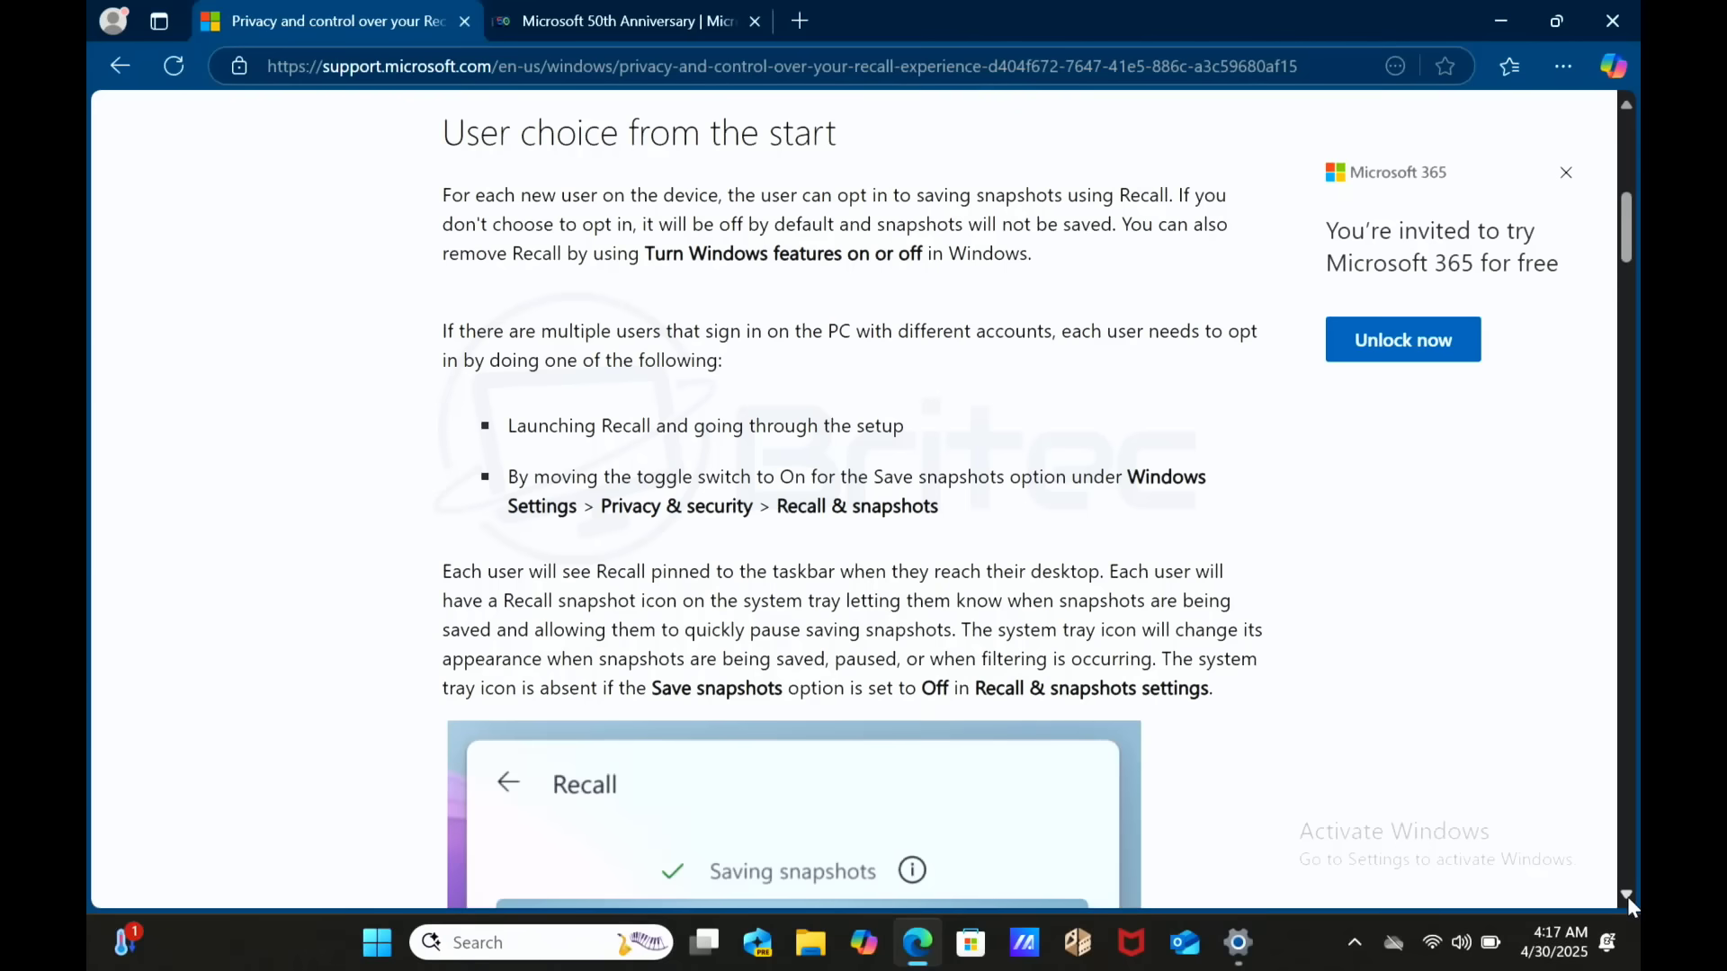
scroll(1627, 898, "down", 4)
scroll(1628, 897, "down", 3)
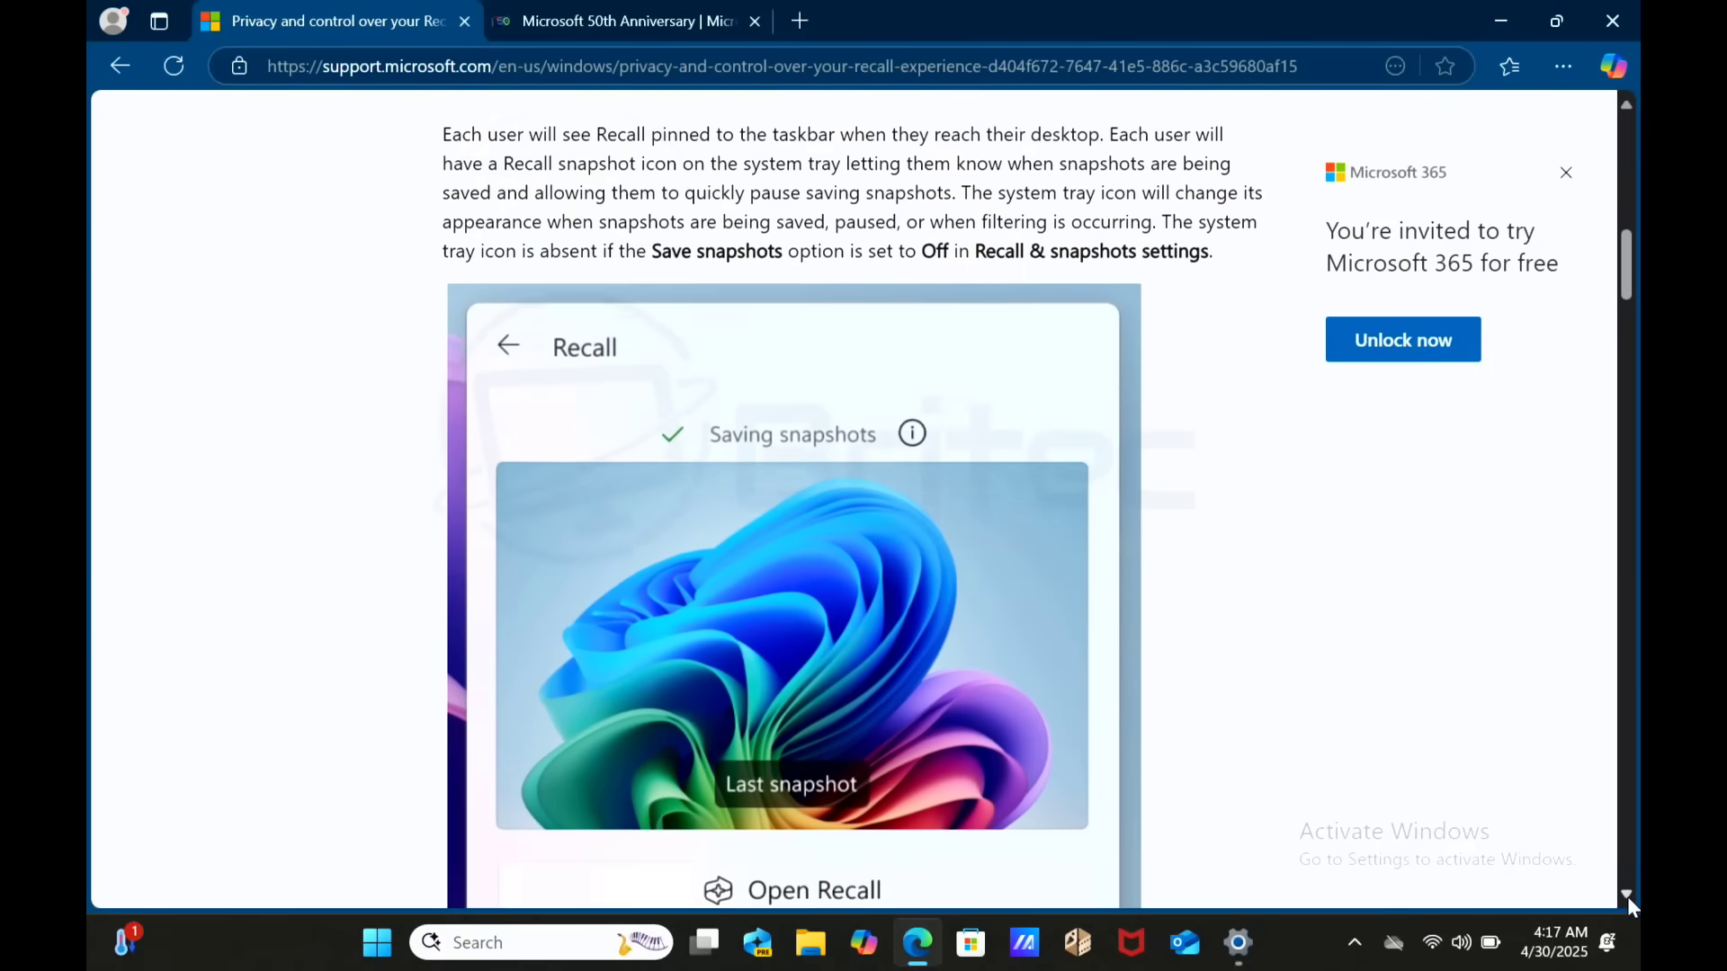
scroll(1627, 897, "down", 4)
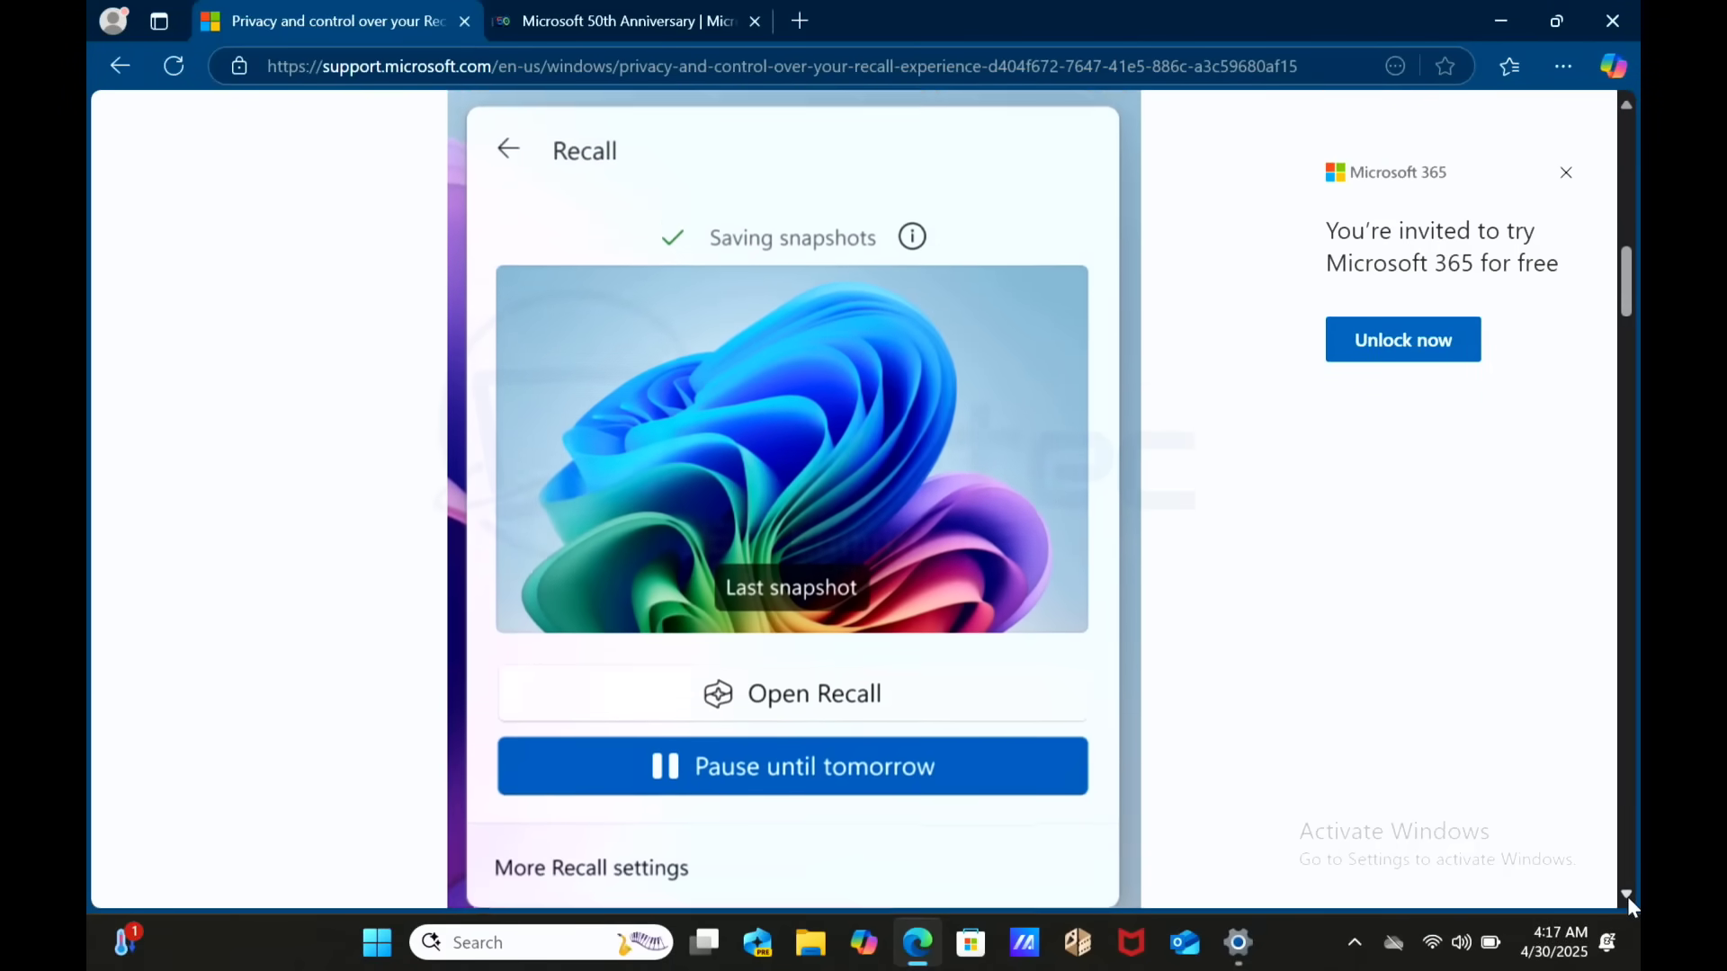
scroll(1627, 898, "down", 3)
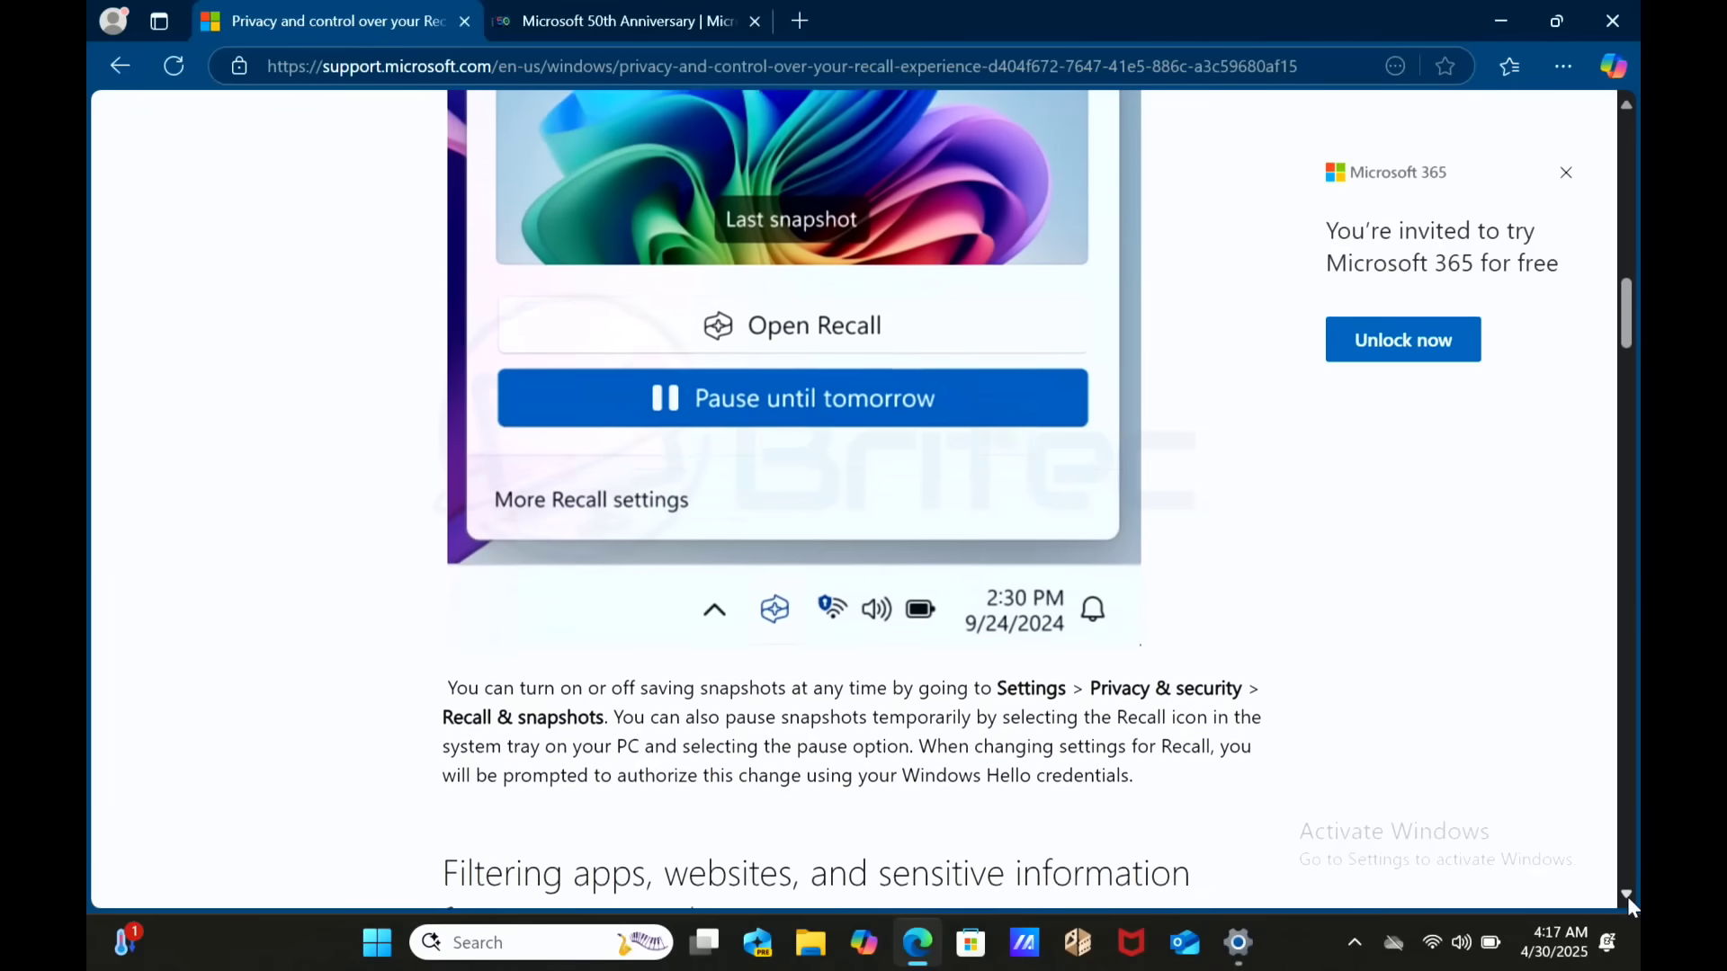
scroll(1627, 898, "down", 4)
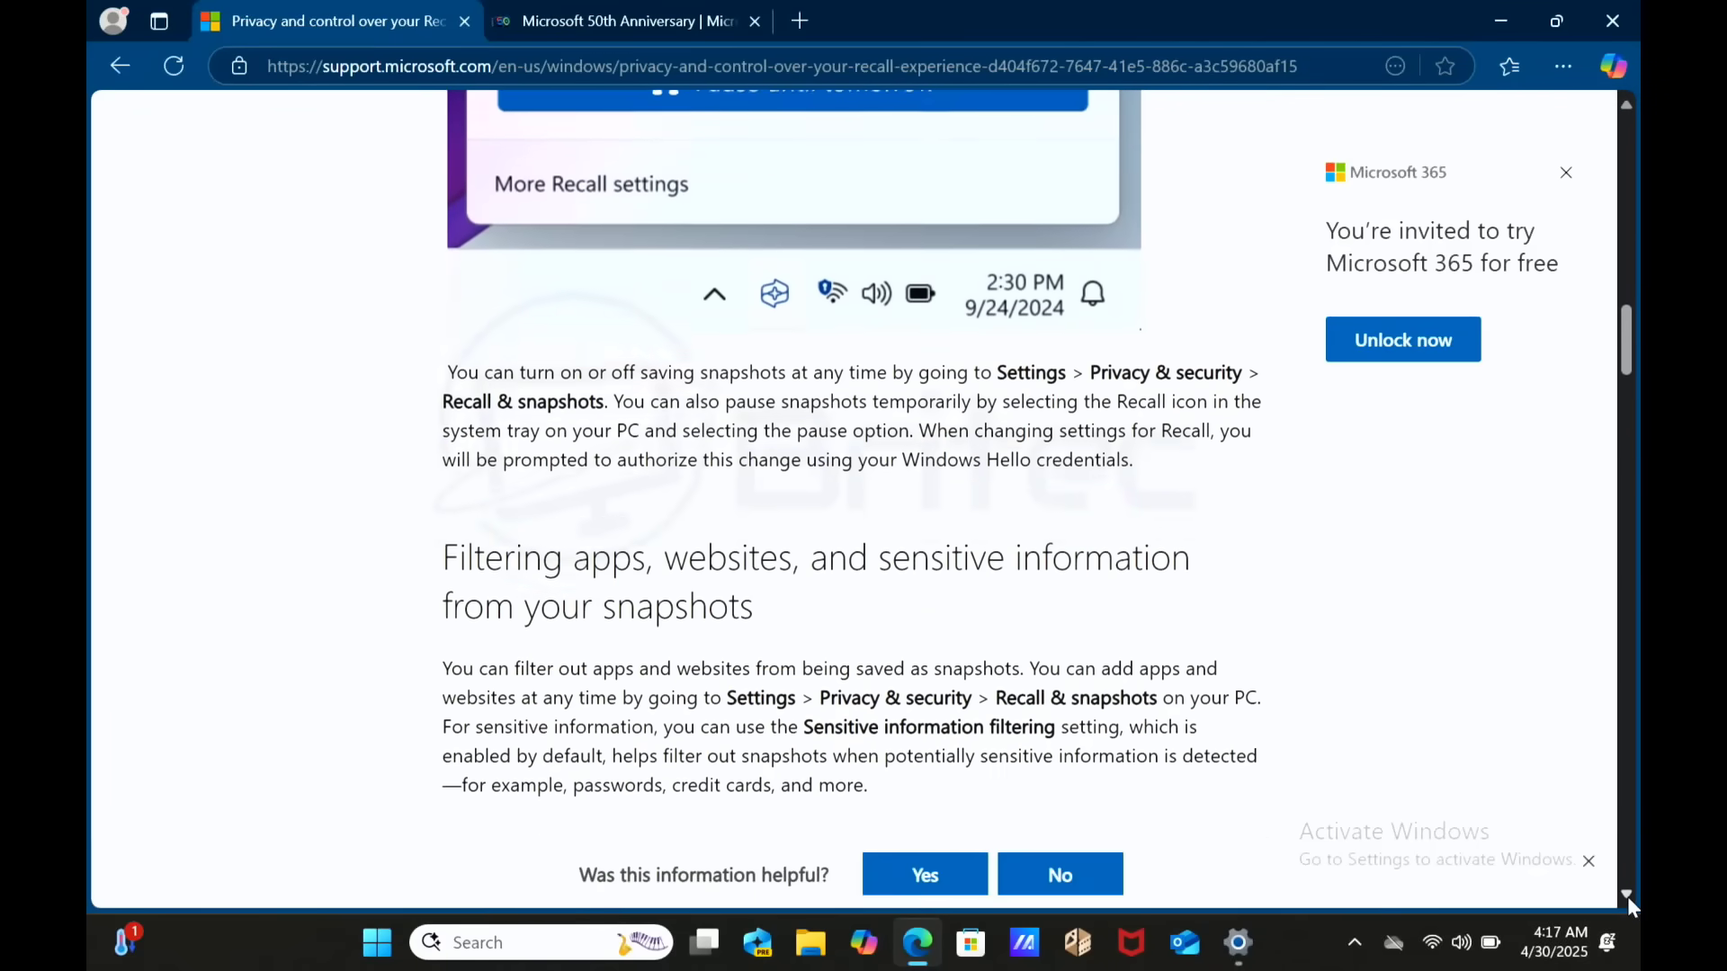
scroll(1627, 897, "down", 3)
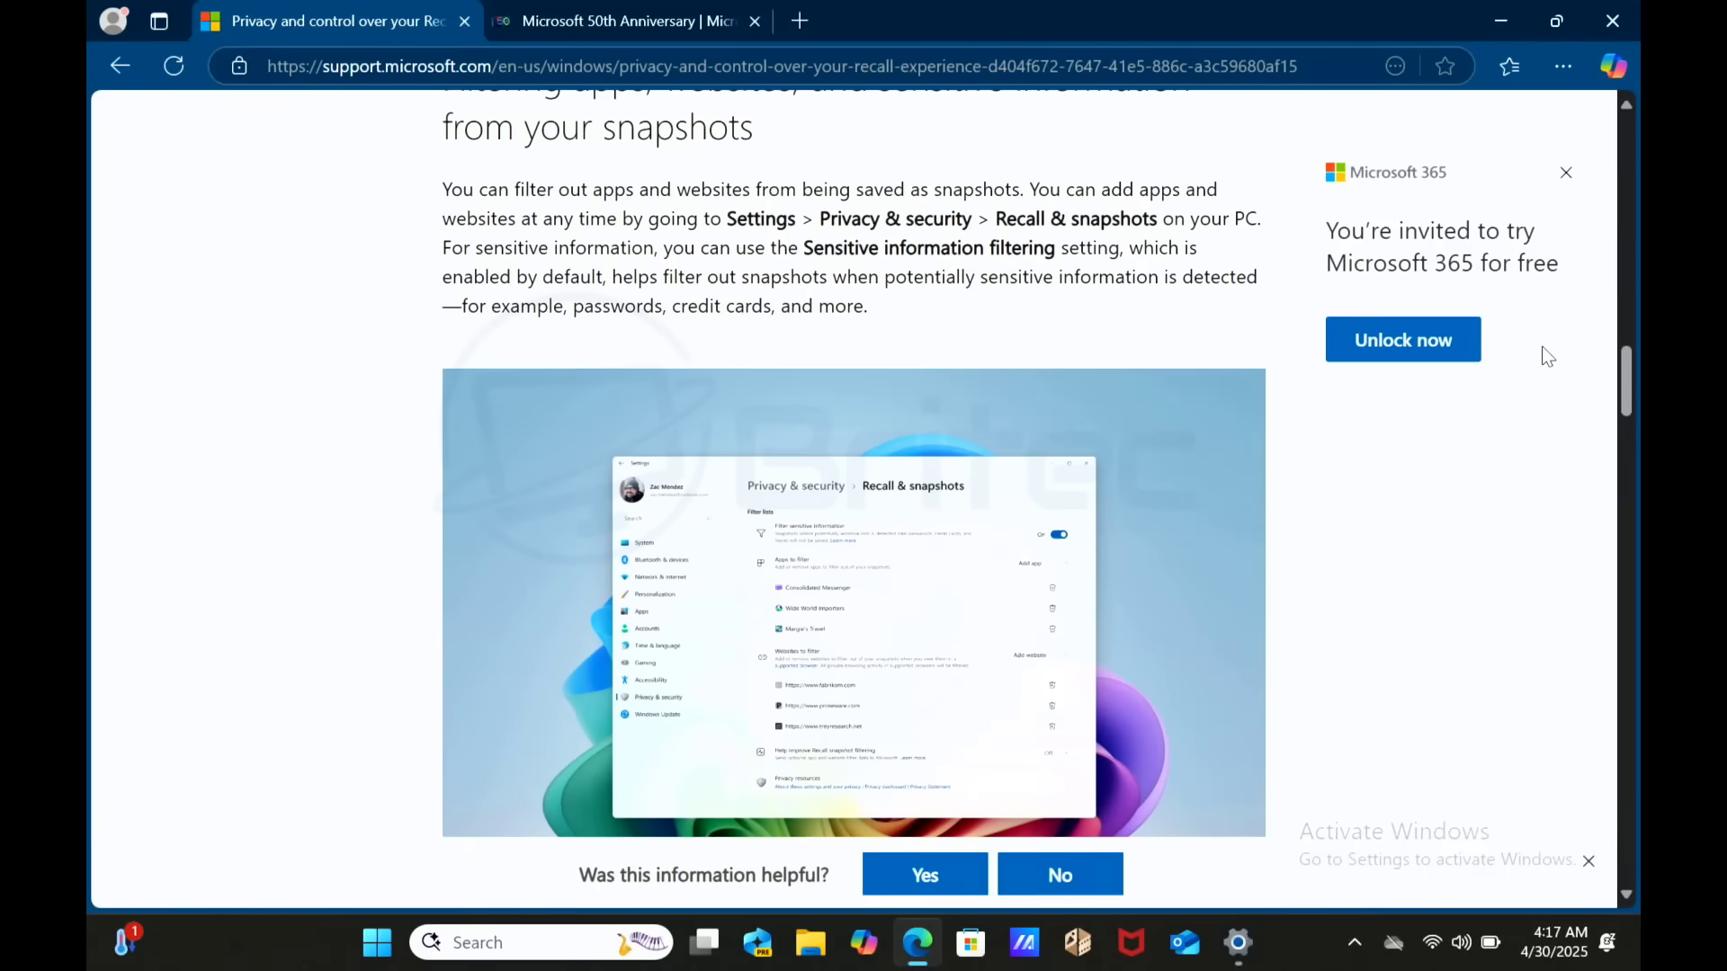
- Return to Settings, confirm device encryption is on, and go back to Recall & snapshots
left_click(1511, 24)
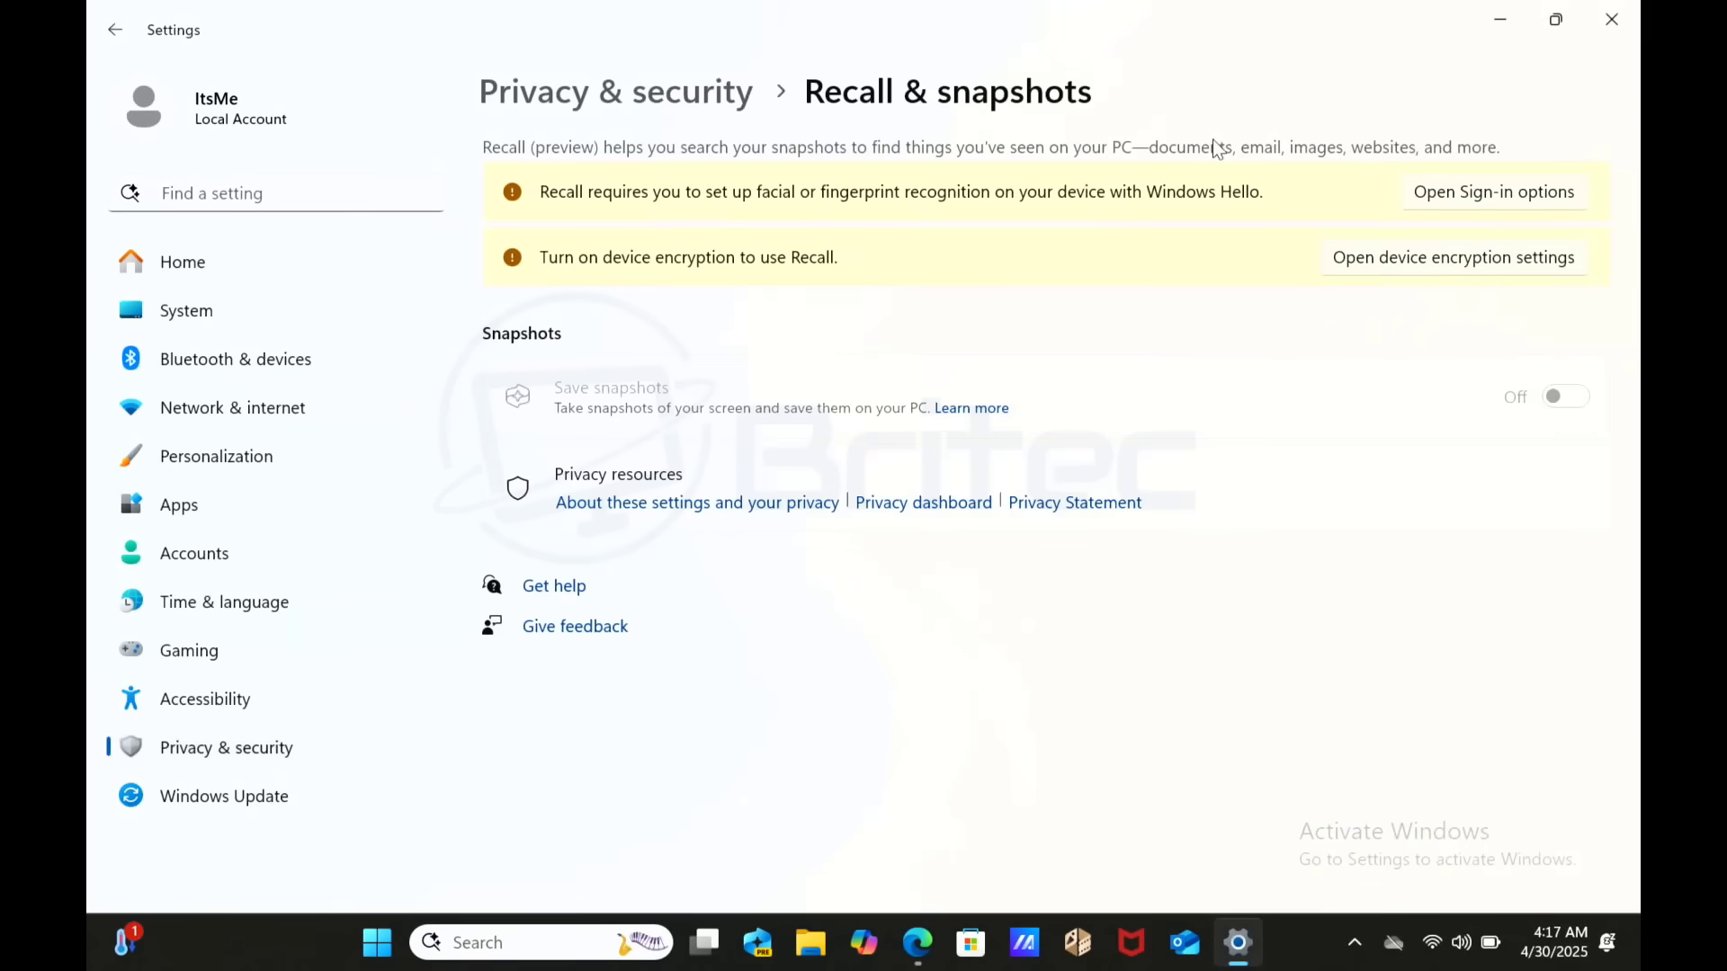
left_click(1488, 261)
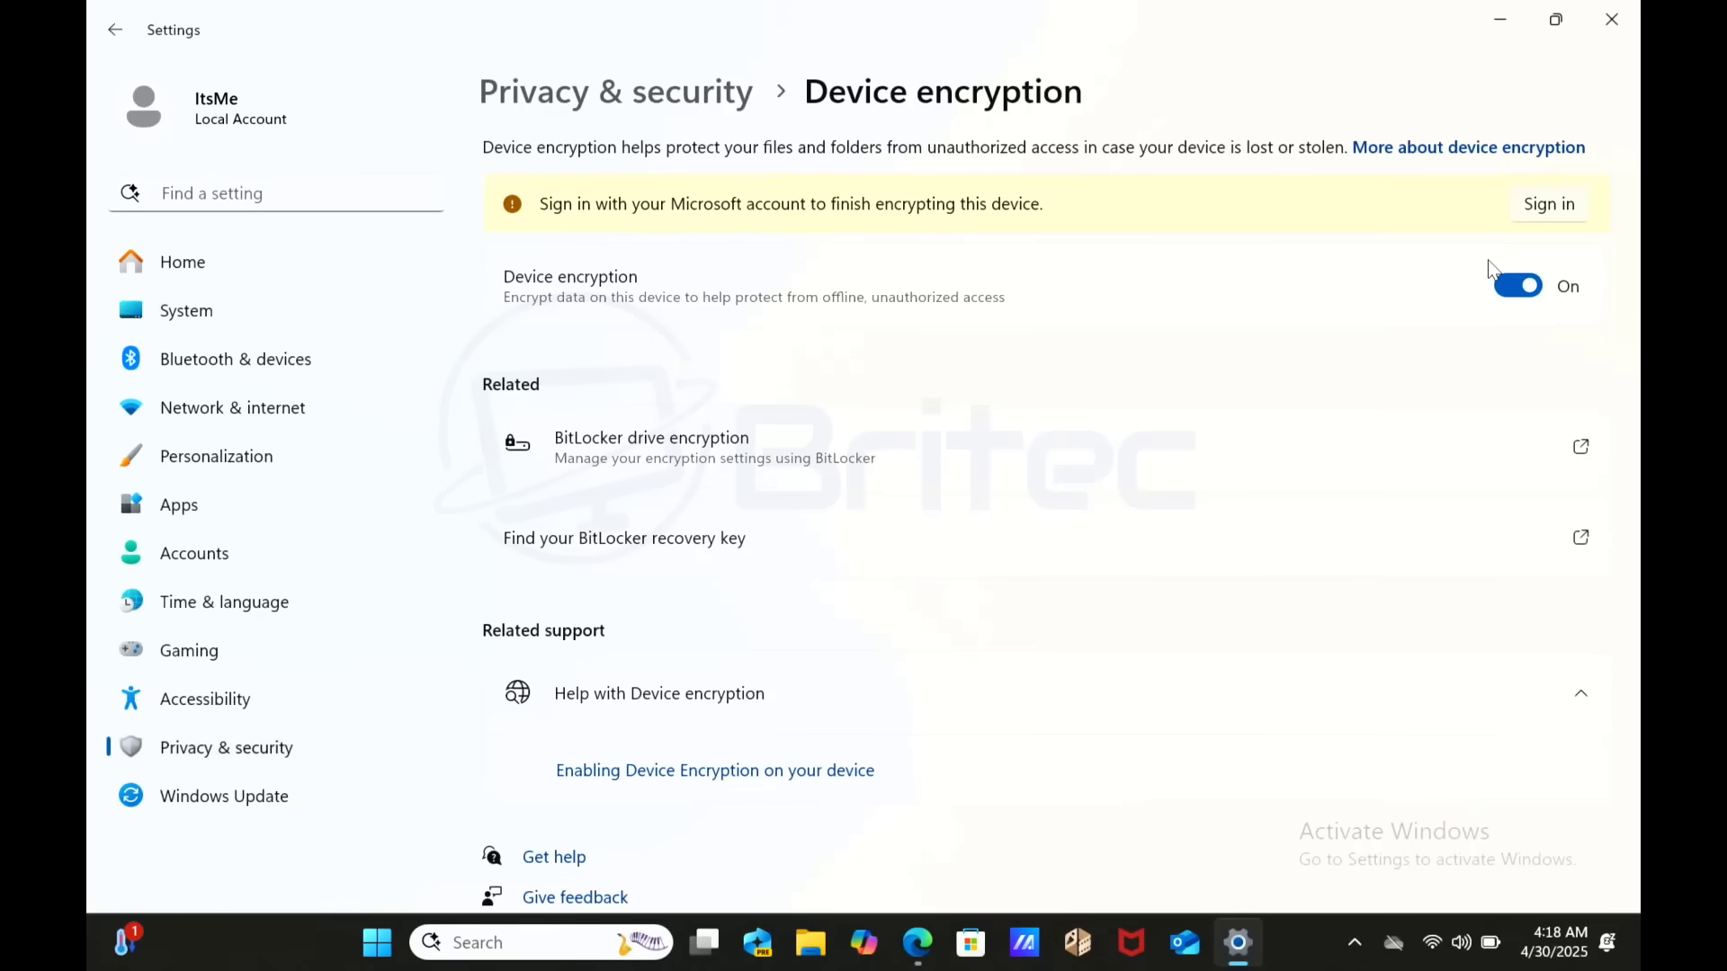
left_click(116, 31)
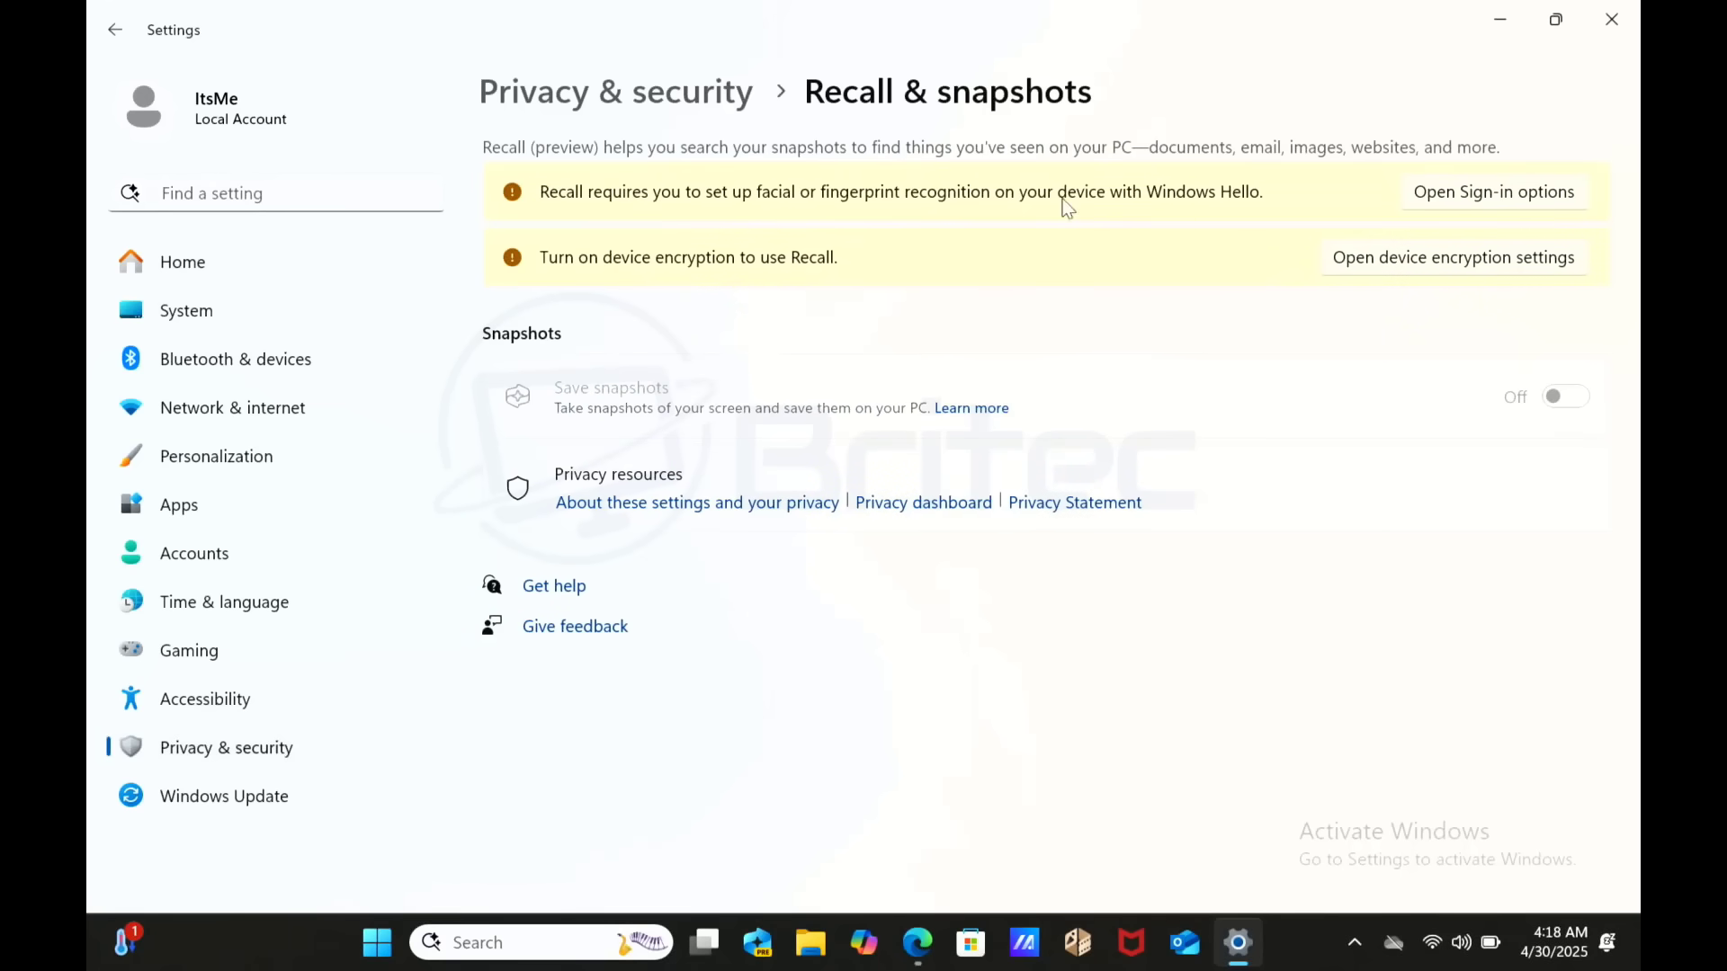
- Close Settings and the McAfee pop-up, then launch Turn Windows features on or off via Start search 'turn'
left_click(1617, 12)
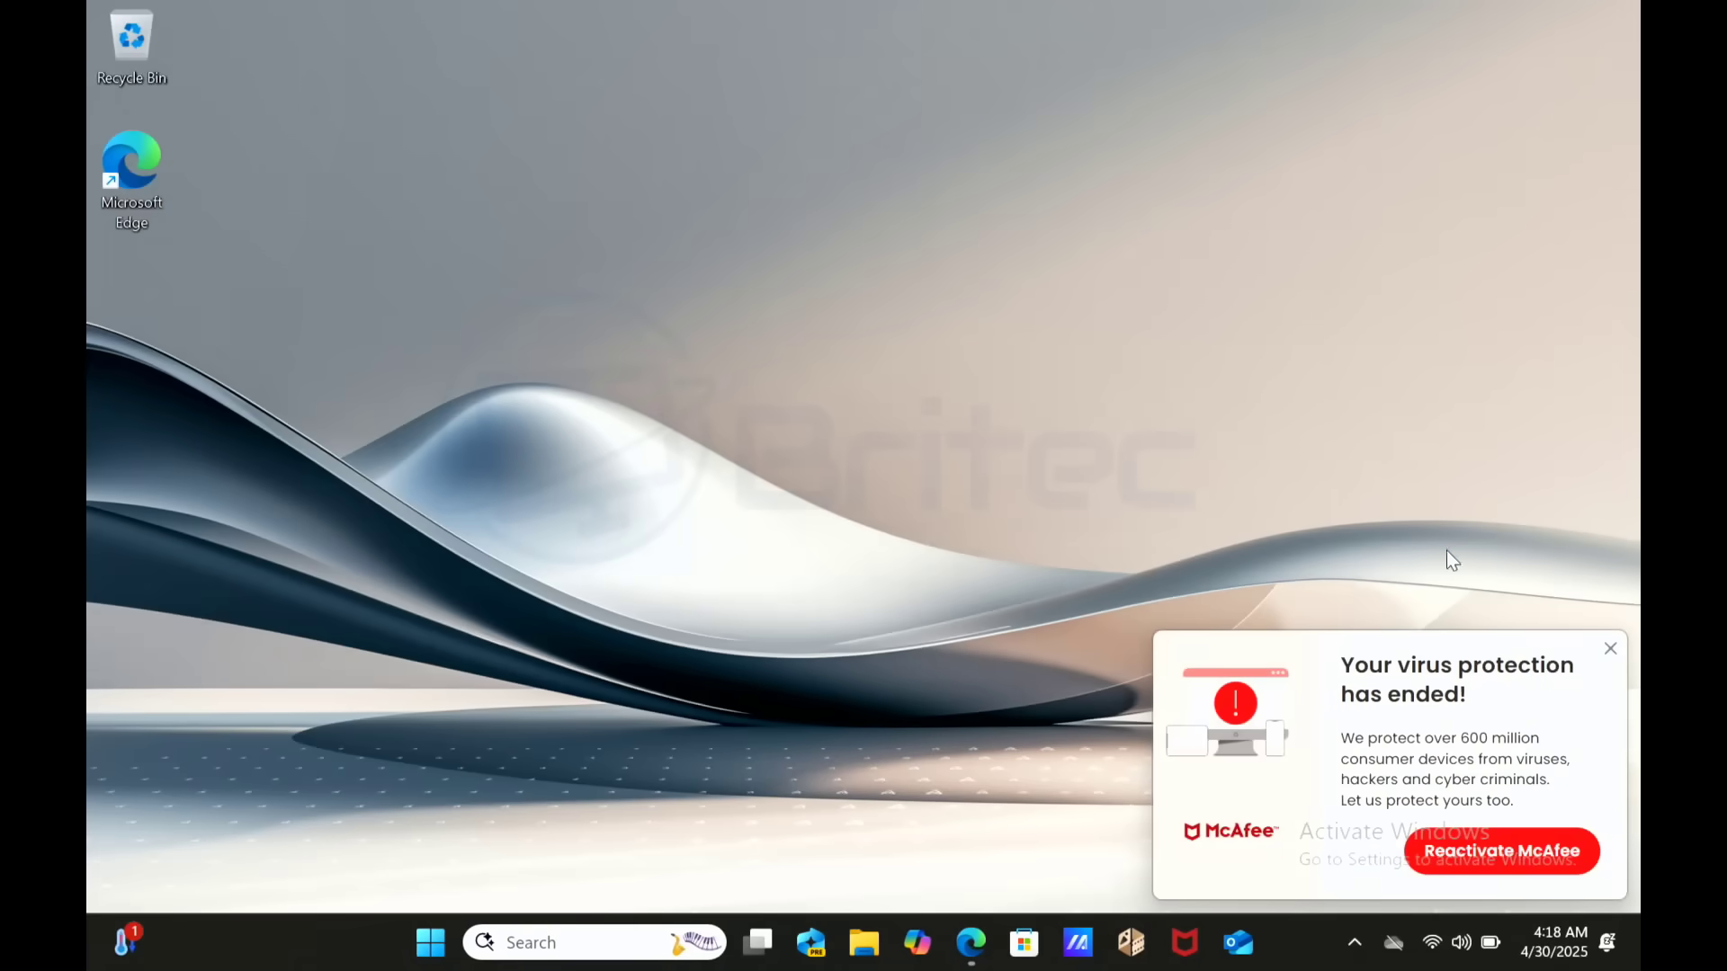
left_click(1610, 648)
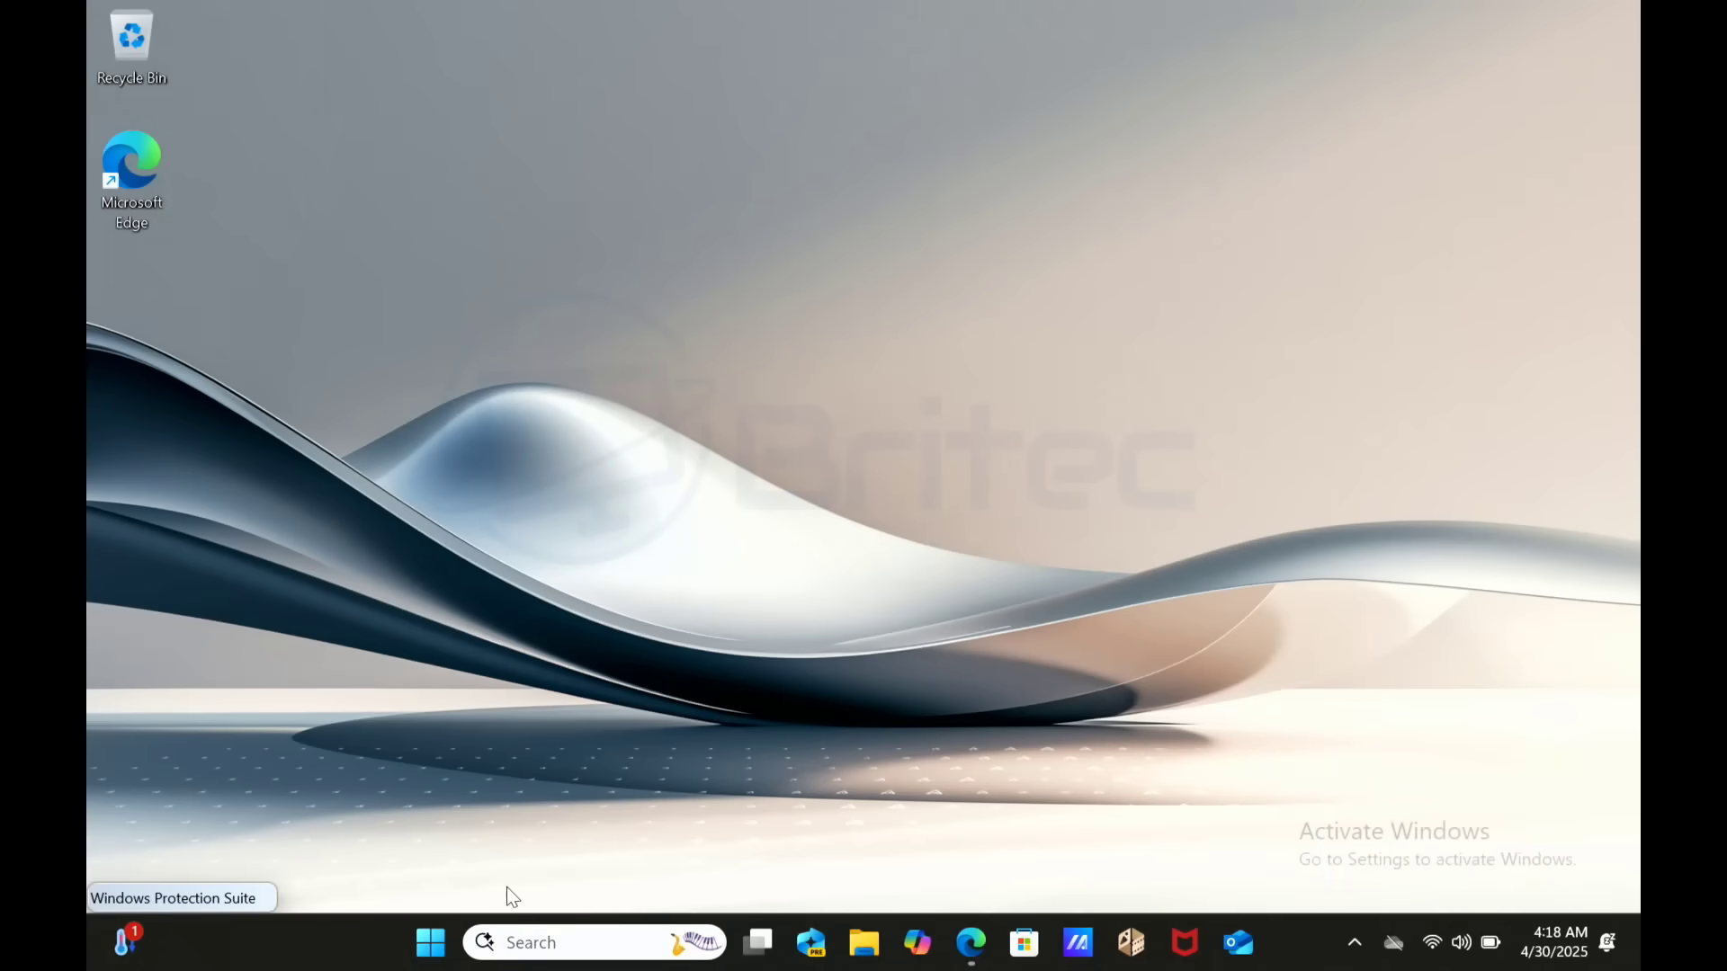
left_click(430, 942)
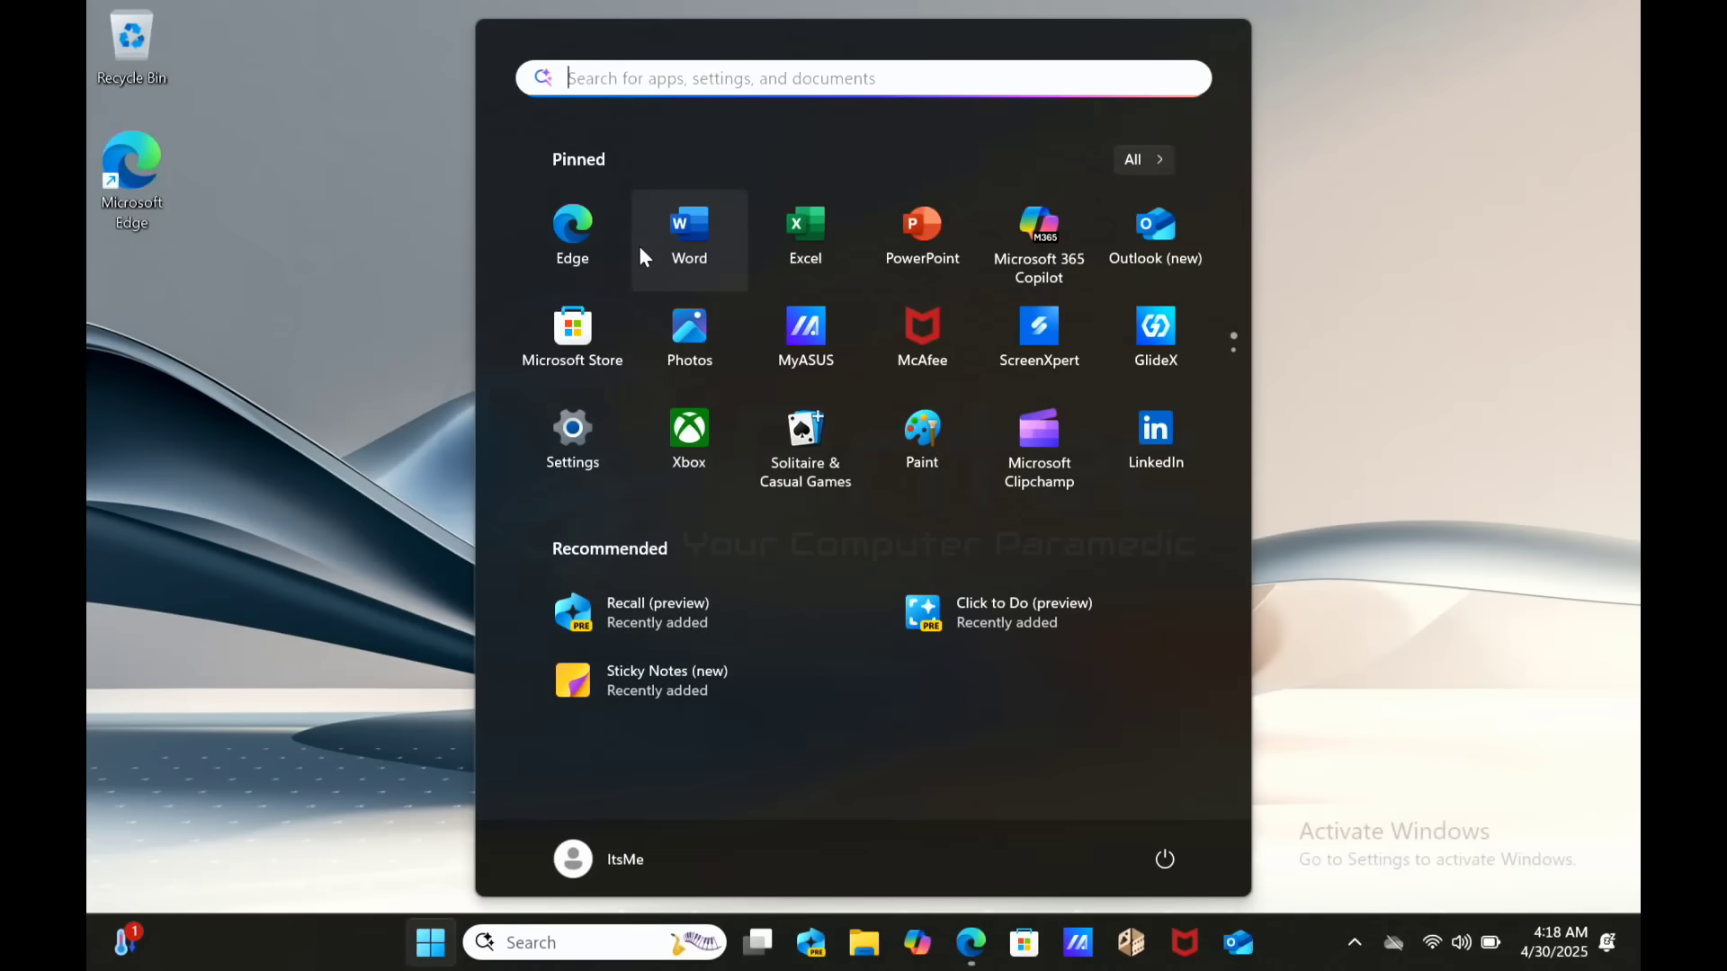
type("turn")
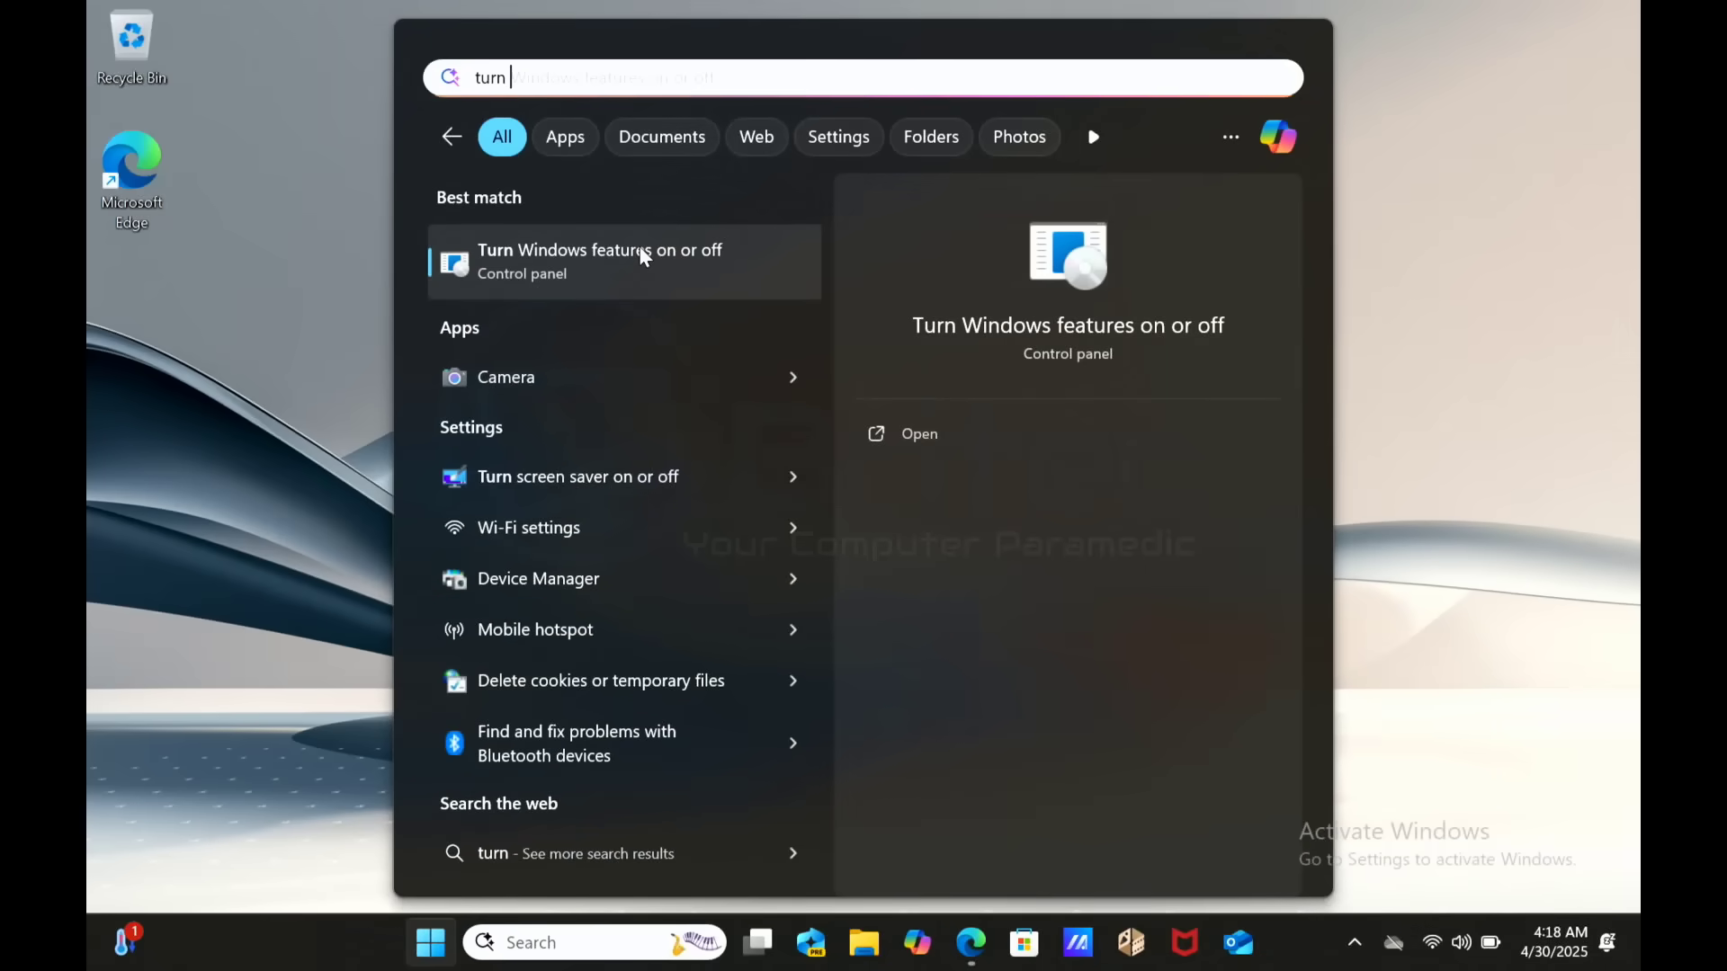
left_click(638, 252)
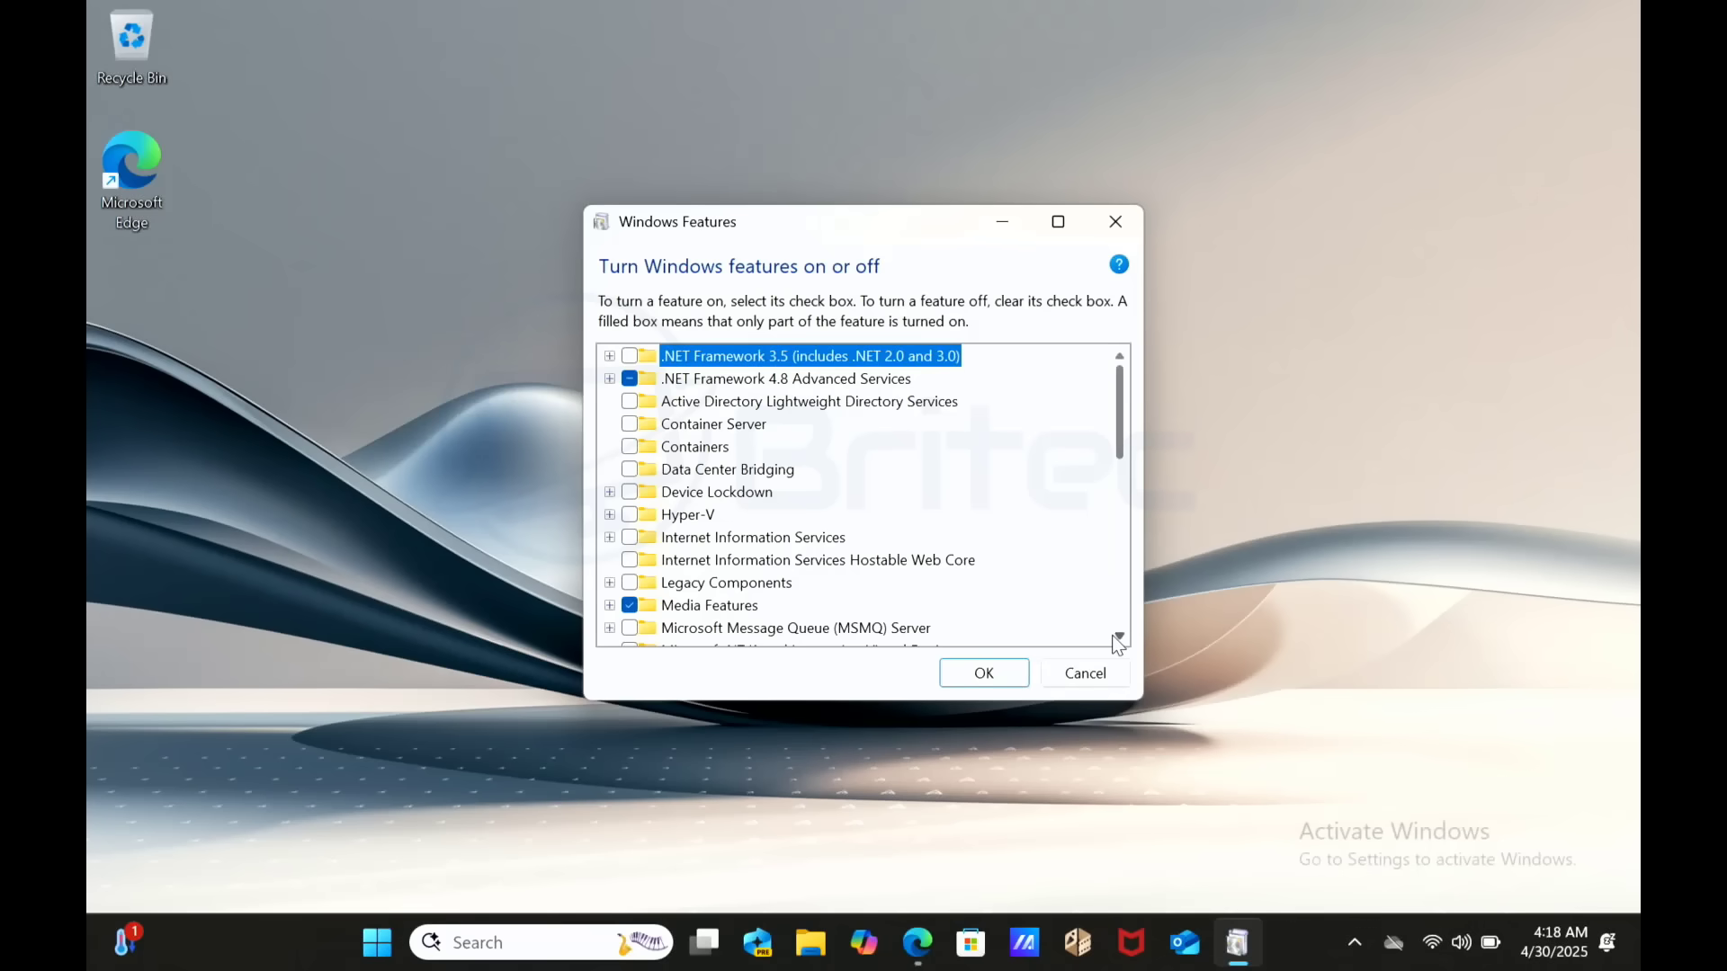
- Scroll the Windows Features list to confirm Recall is ticked, then close the dialog
left_click(1120, 638)
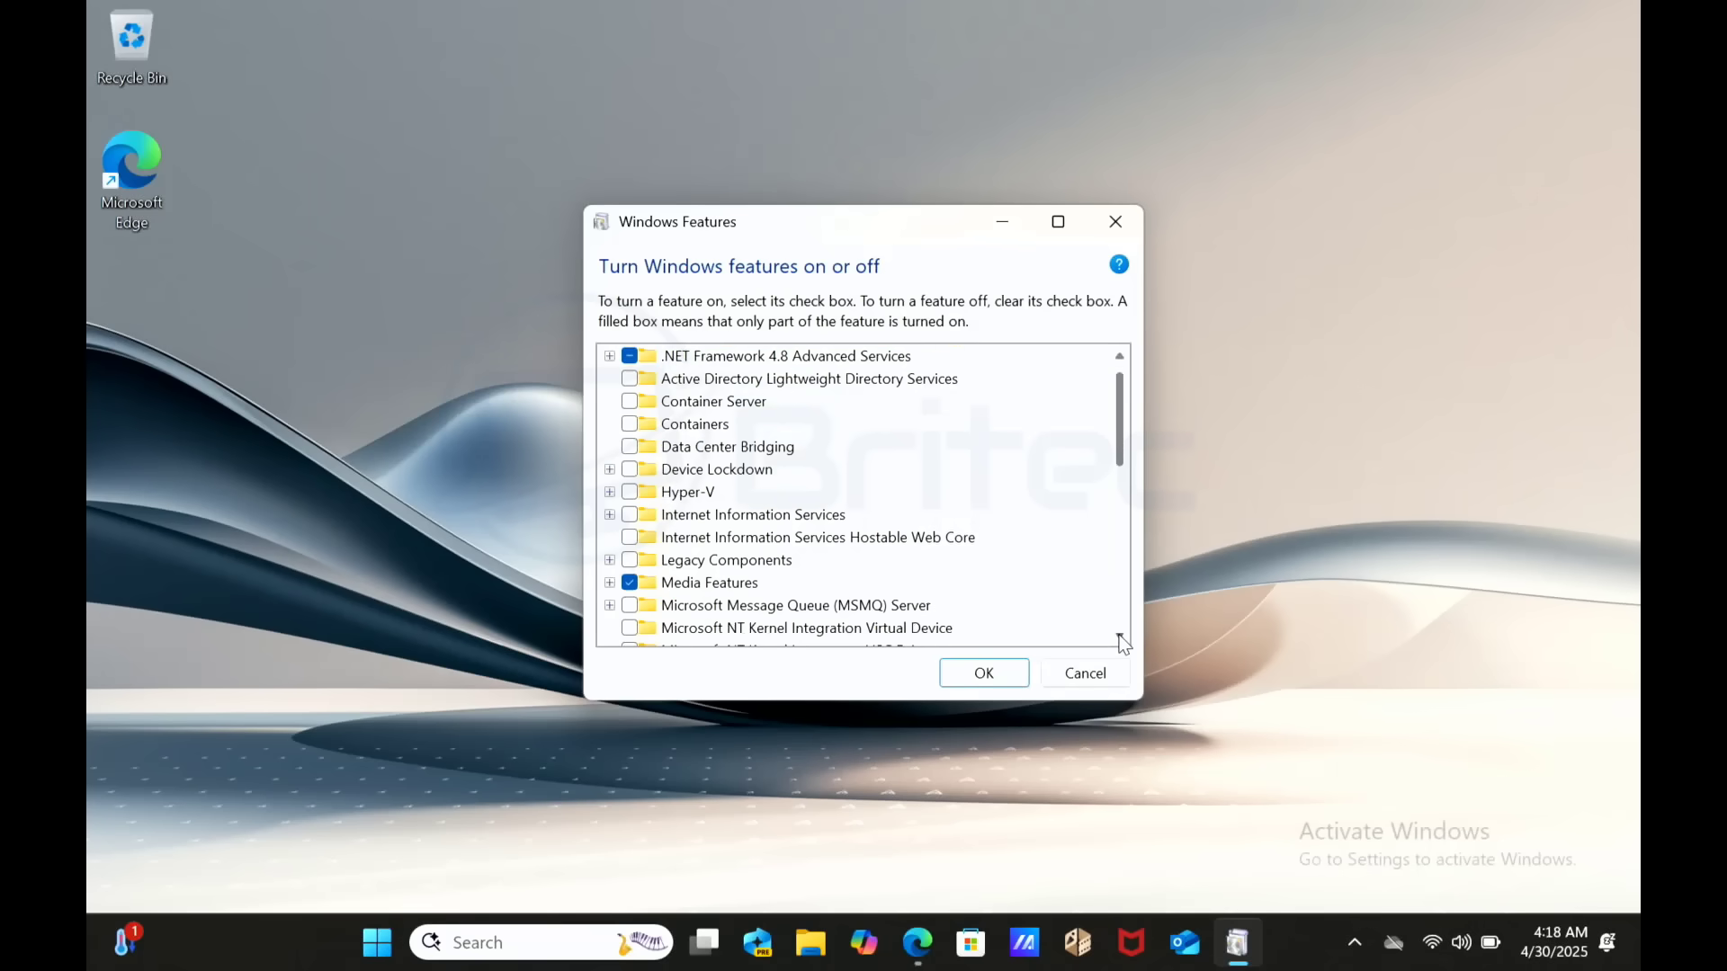
left_click(1120, 638)
left_click(1120, 637)
left_click(1120, 638)
left_click(1120, 638)
left_click(1120, 638)
left_click(1120, 637)
left_click(1120, 638)
left_click(1120, 638)
left_click(1120, 638)
left_click(1120, 637)
left_click(1120, 637)
left_click(1120, 638)
left_click(1120, 638)
left_click(1120, 637)
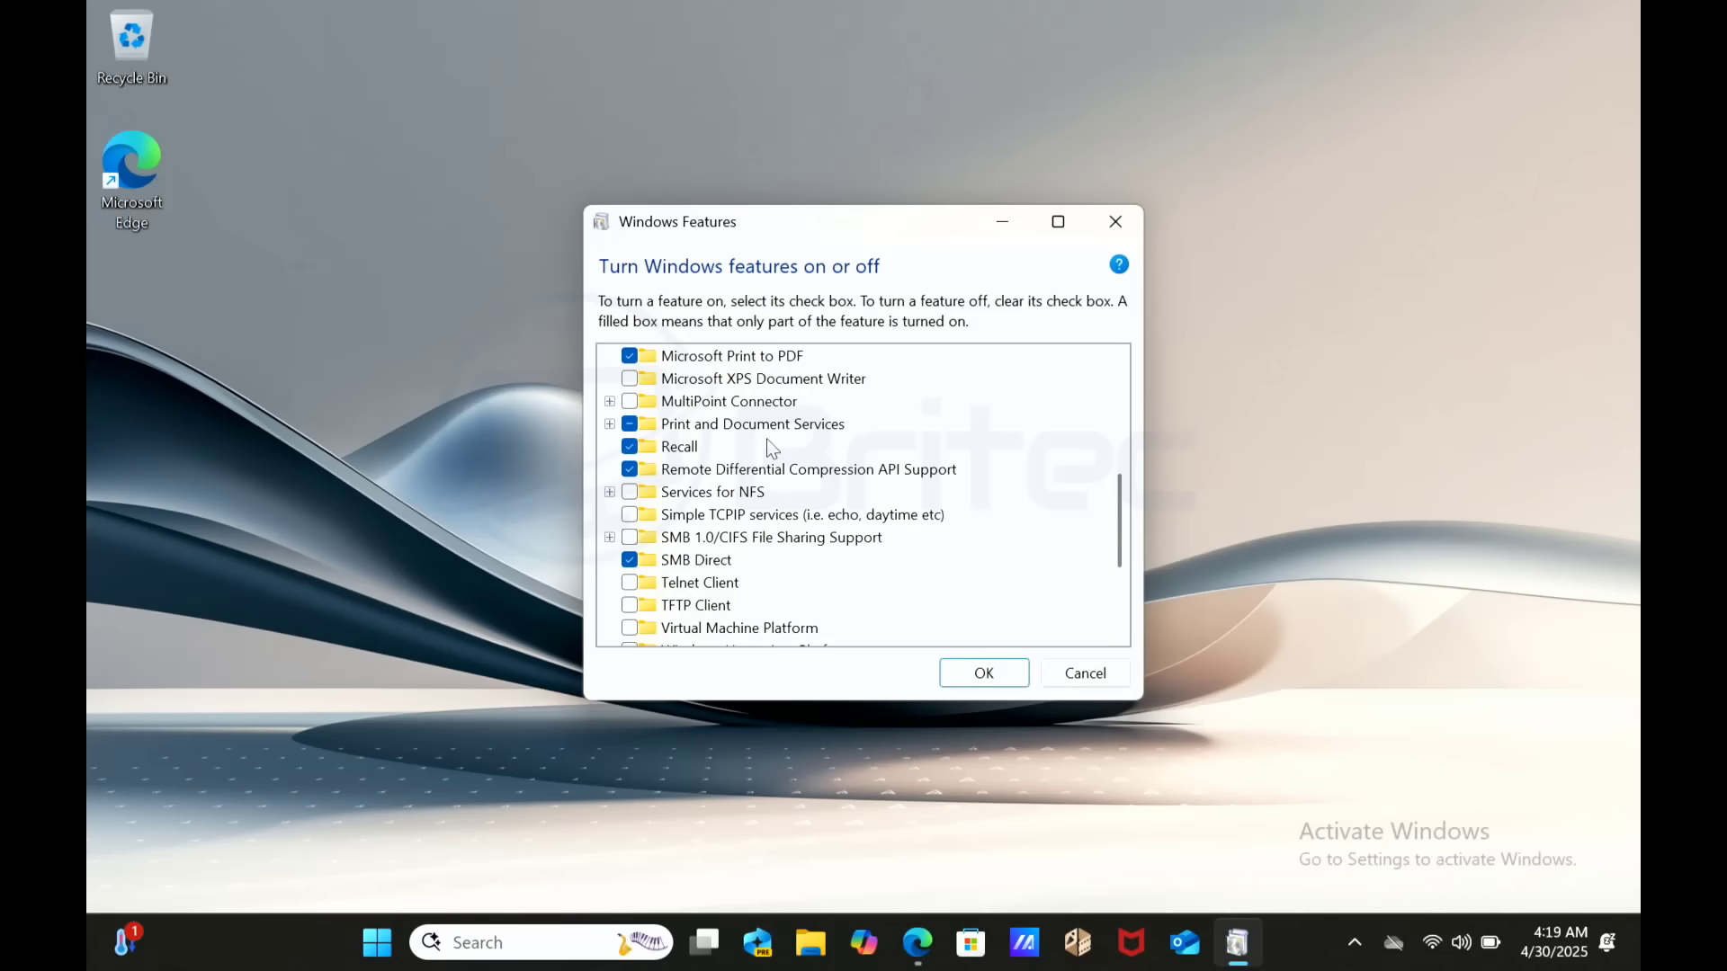
left_click(1115, 225)
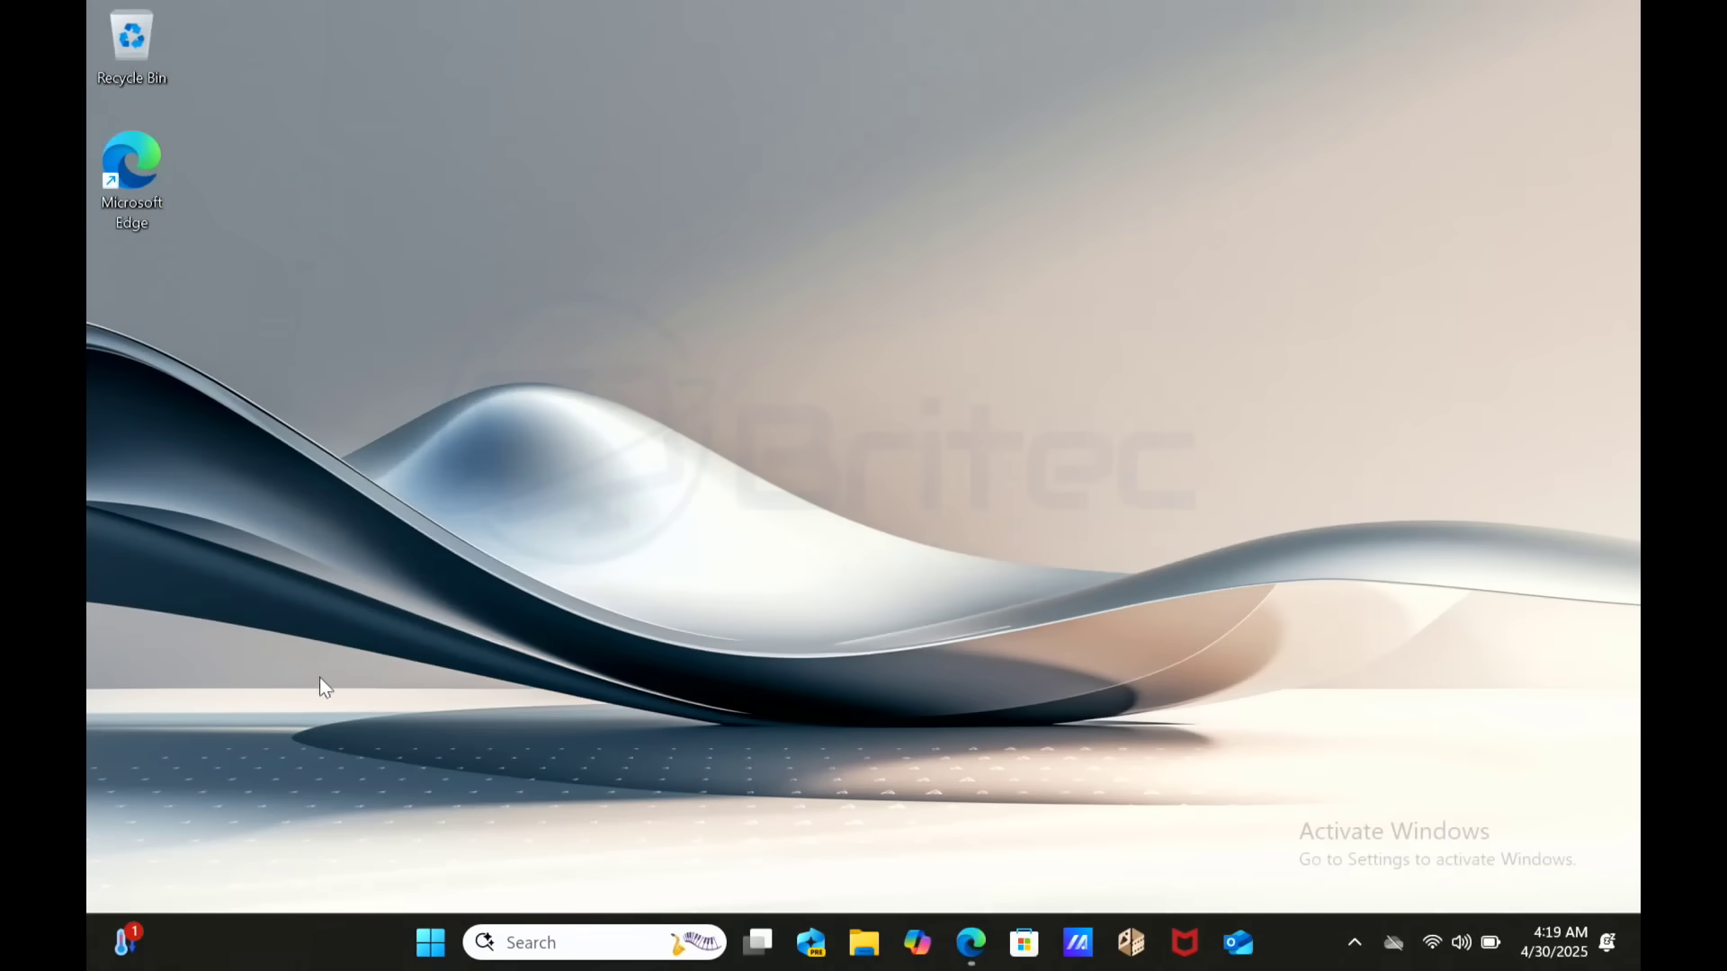
- Launch Click to Do (preview) from Start, then open Screenshots and screen recording settings from its error
left_click(441, 944)
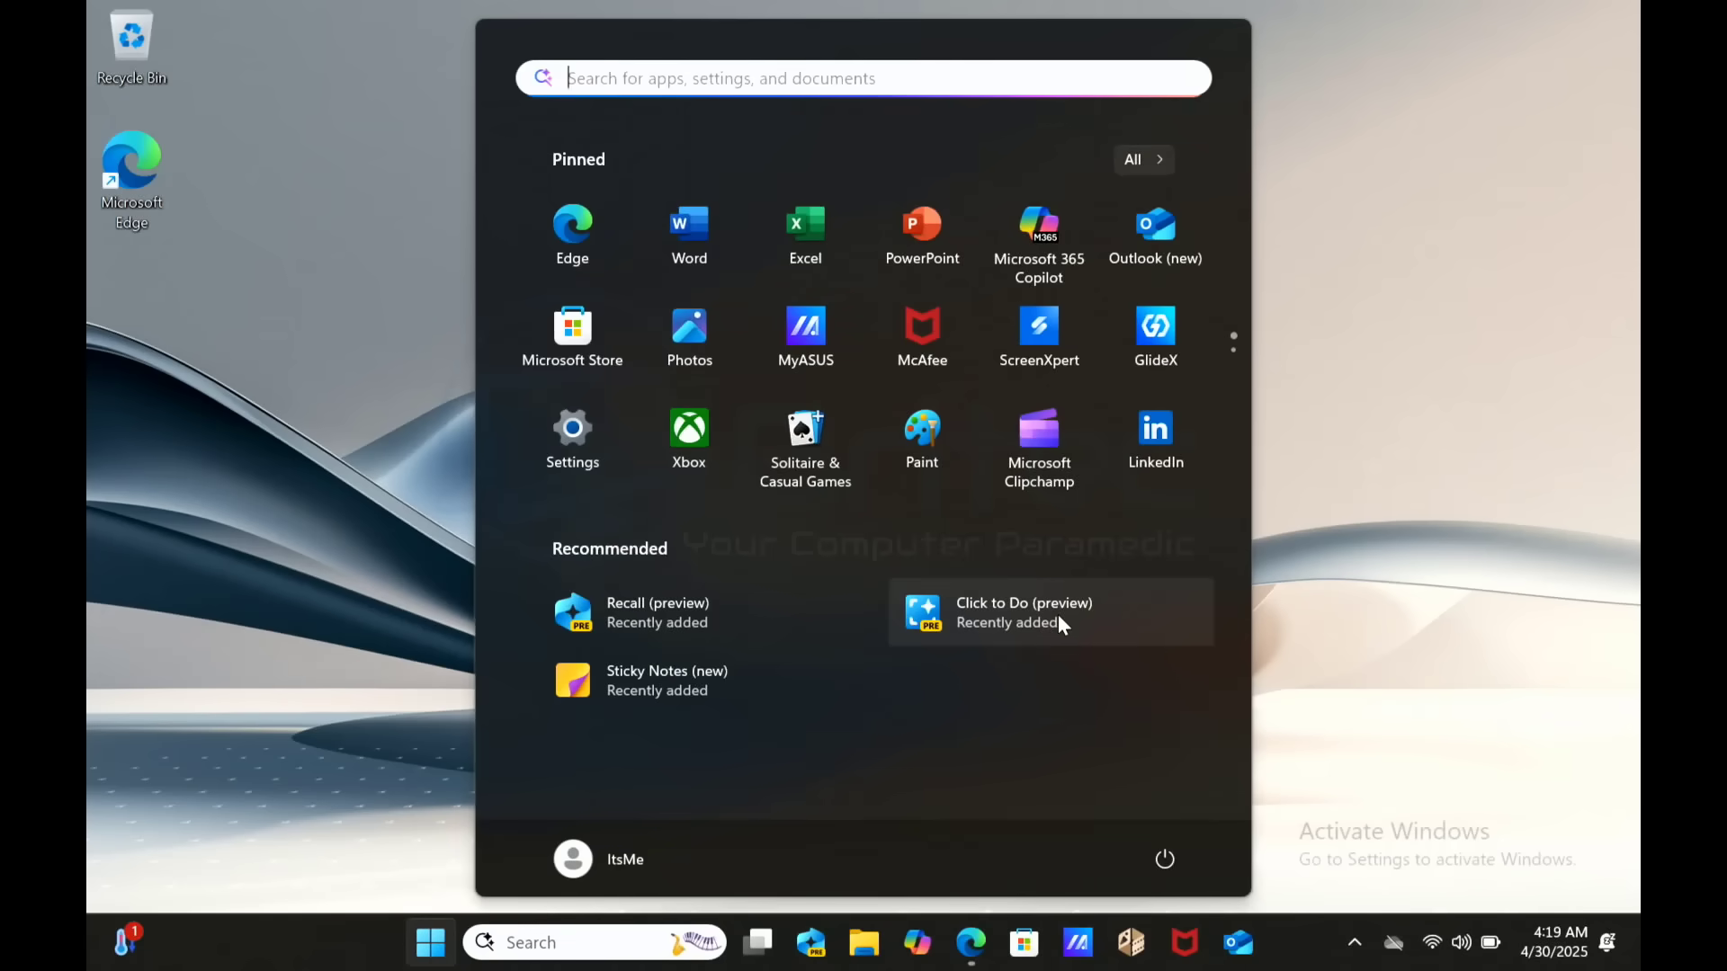
left_click(1059, 617)
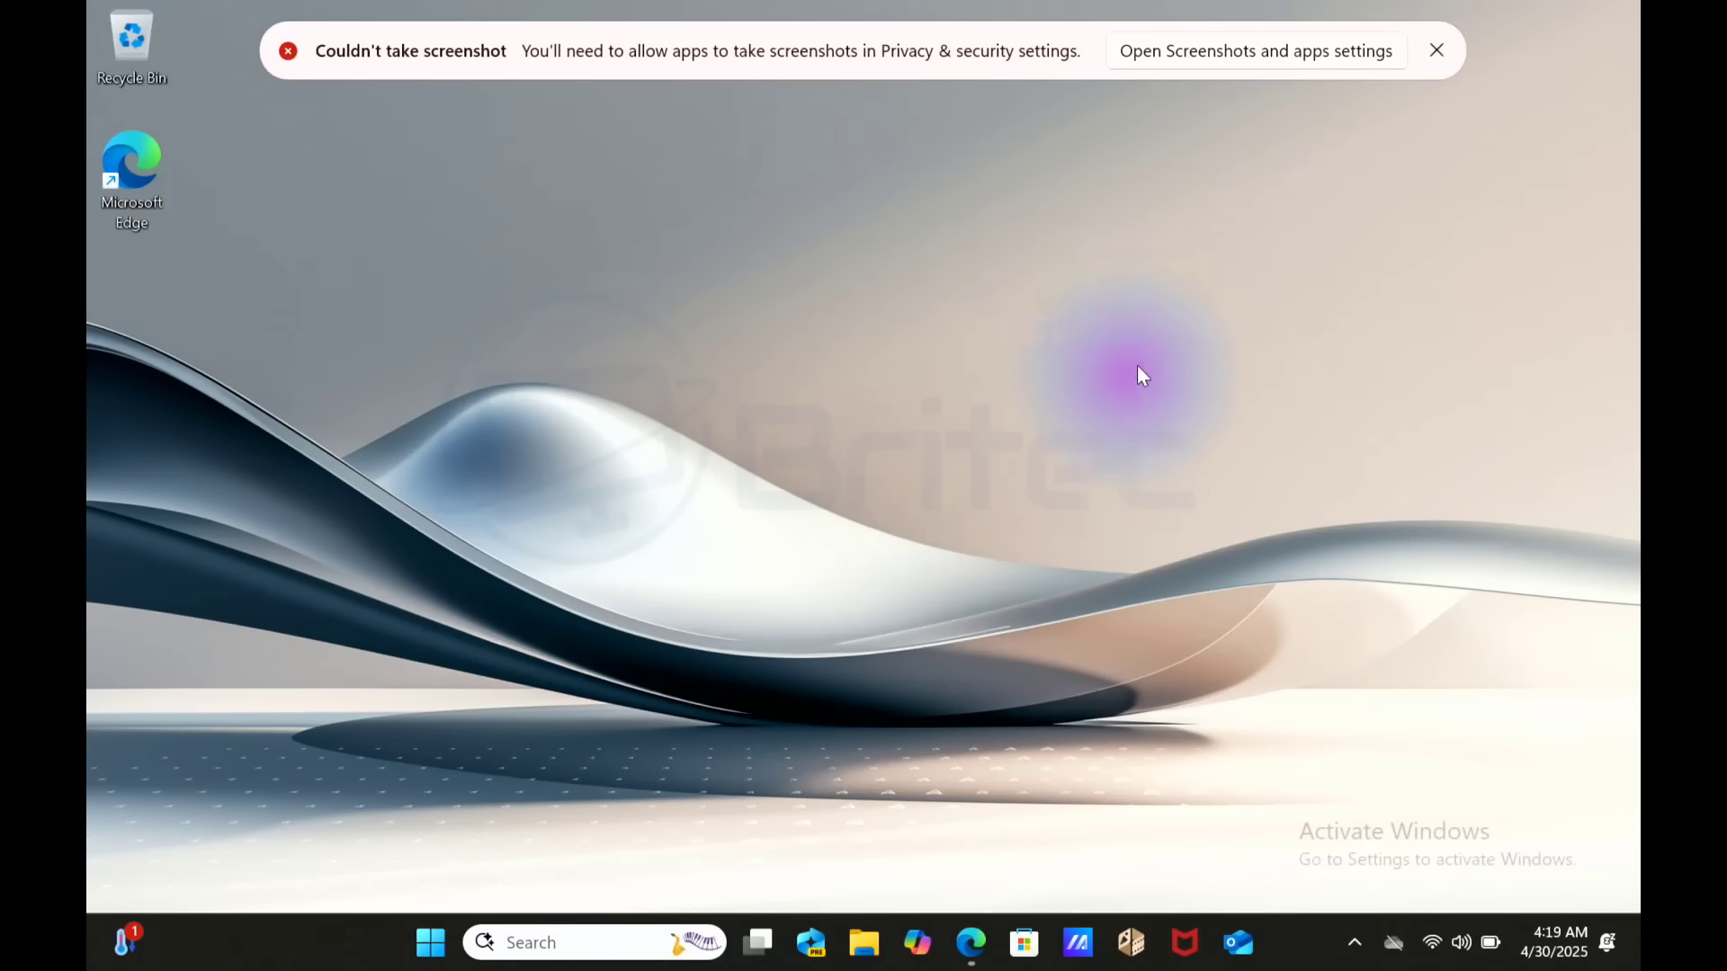
left_click(1229, 51)
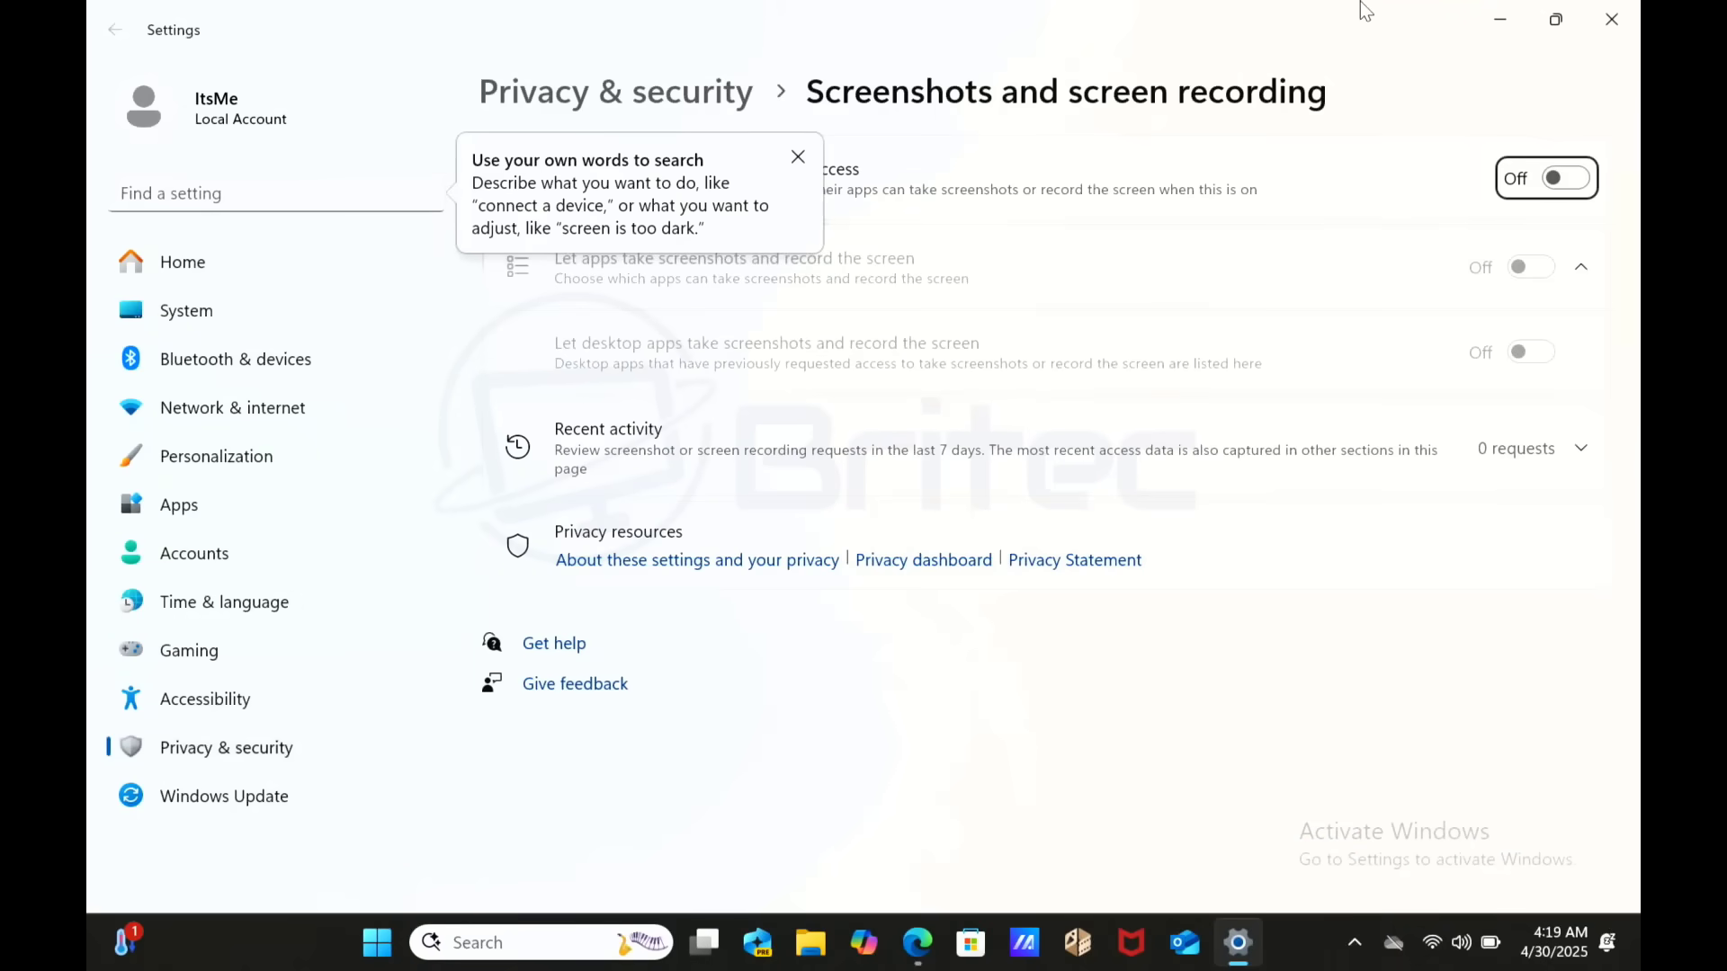
- Turn Screenshots and screen recording access on and expand Recent activity, showing no requests
left_click(796, 157)
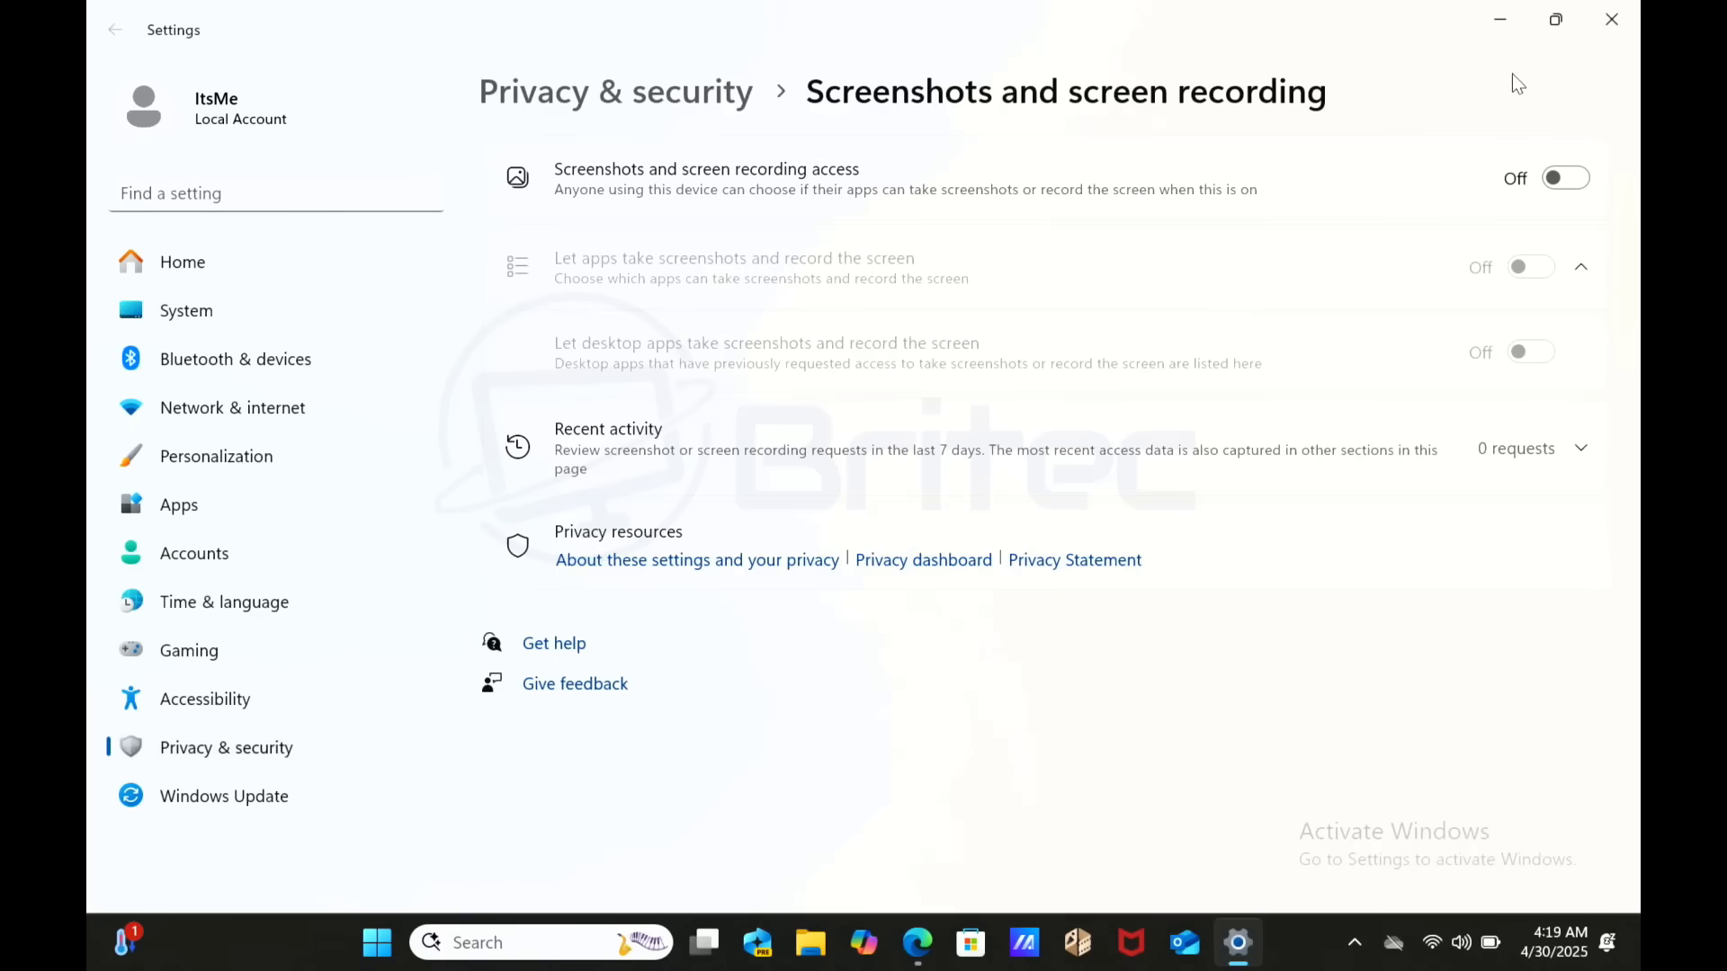
left_click(1566, 179)
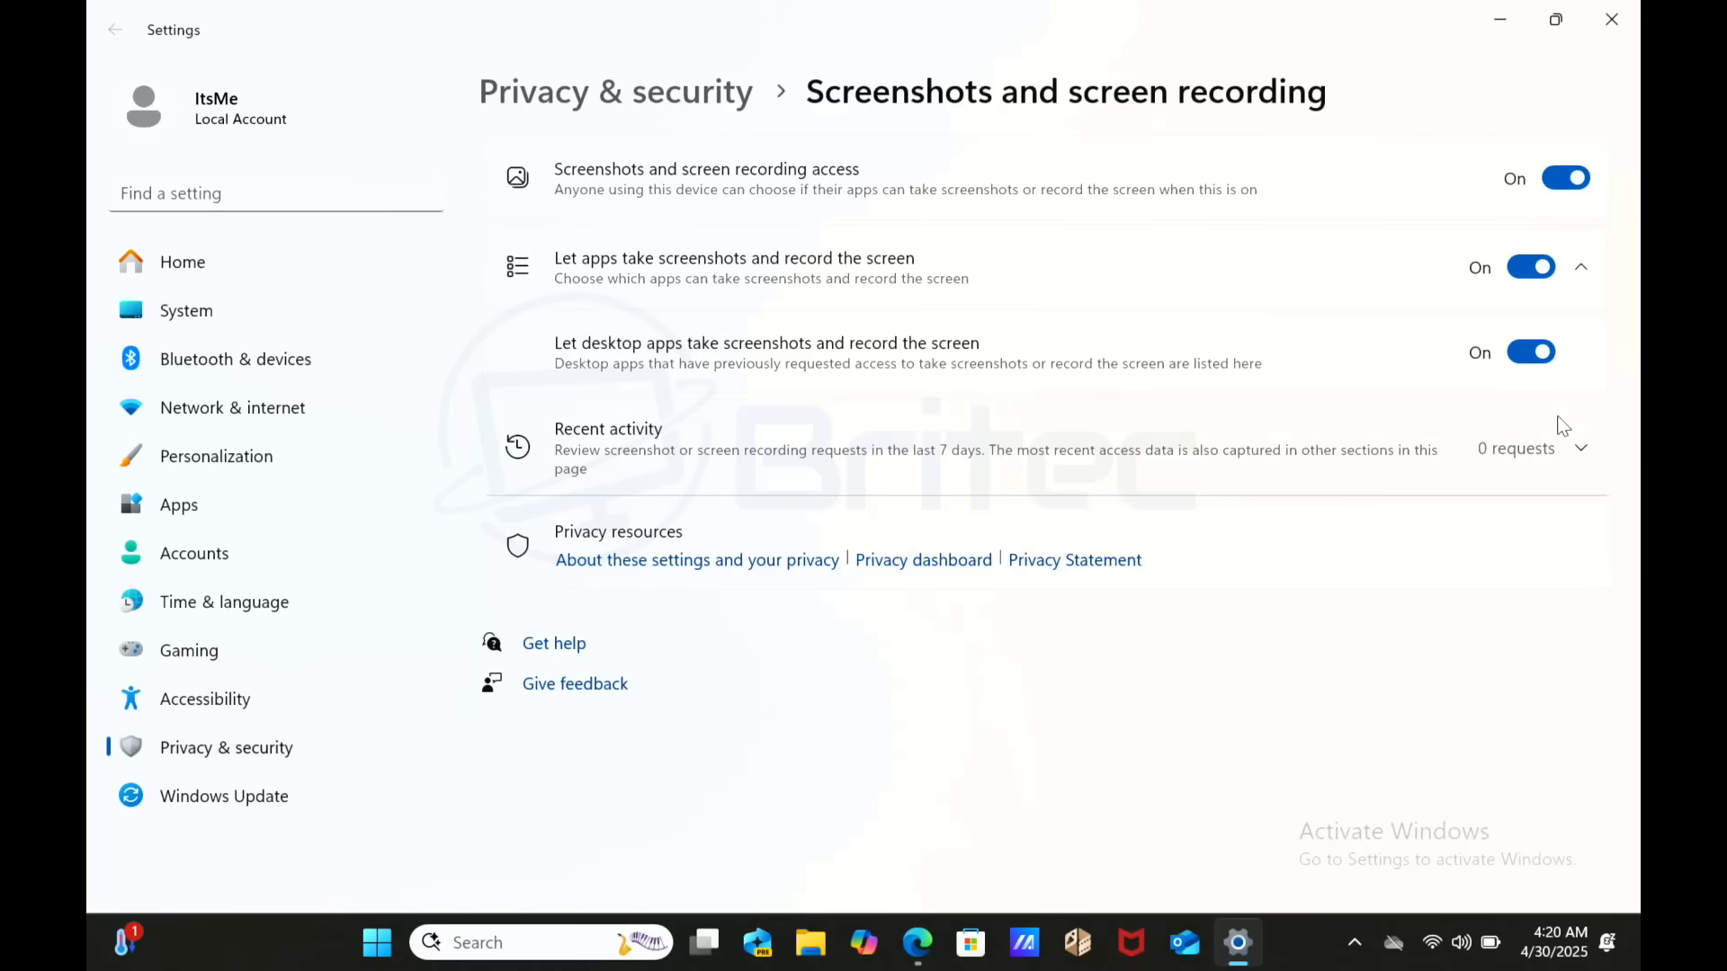
left_click(1592, 450)
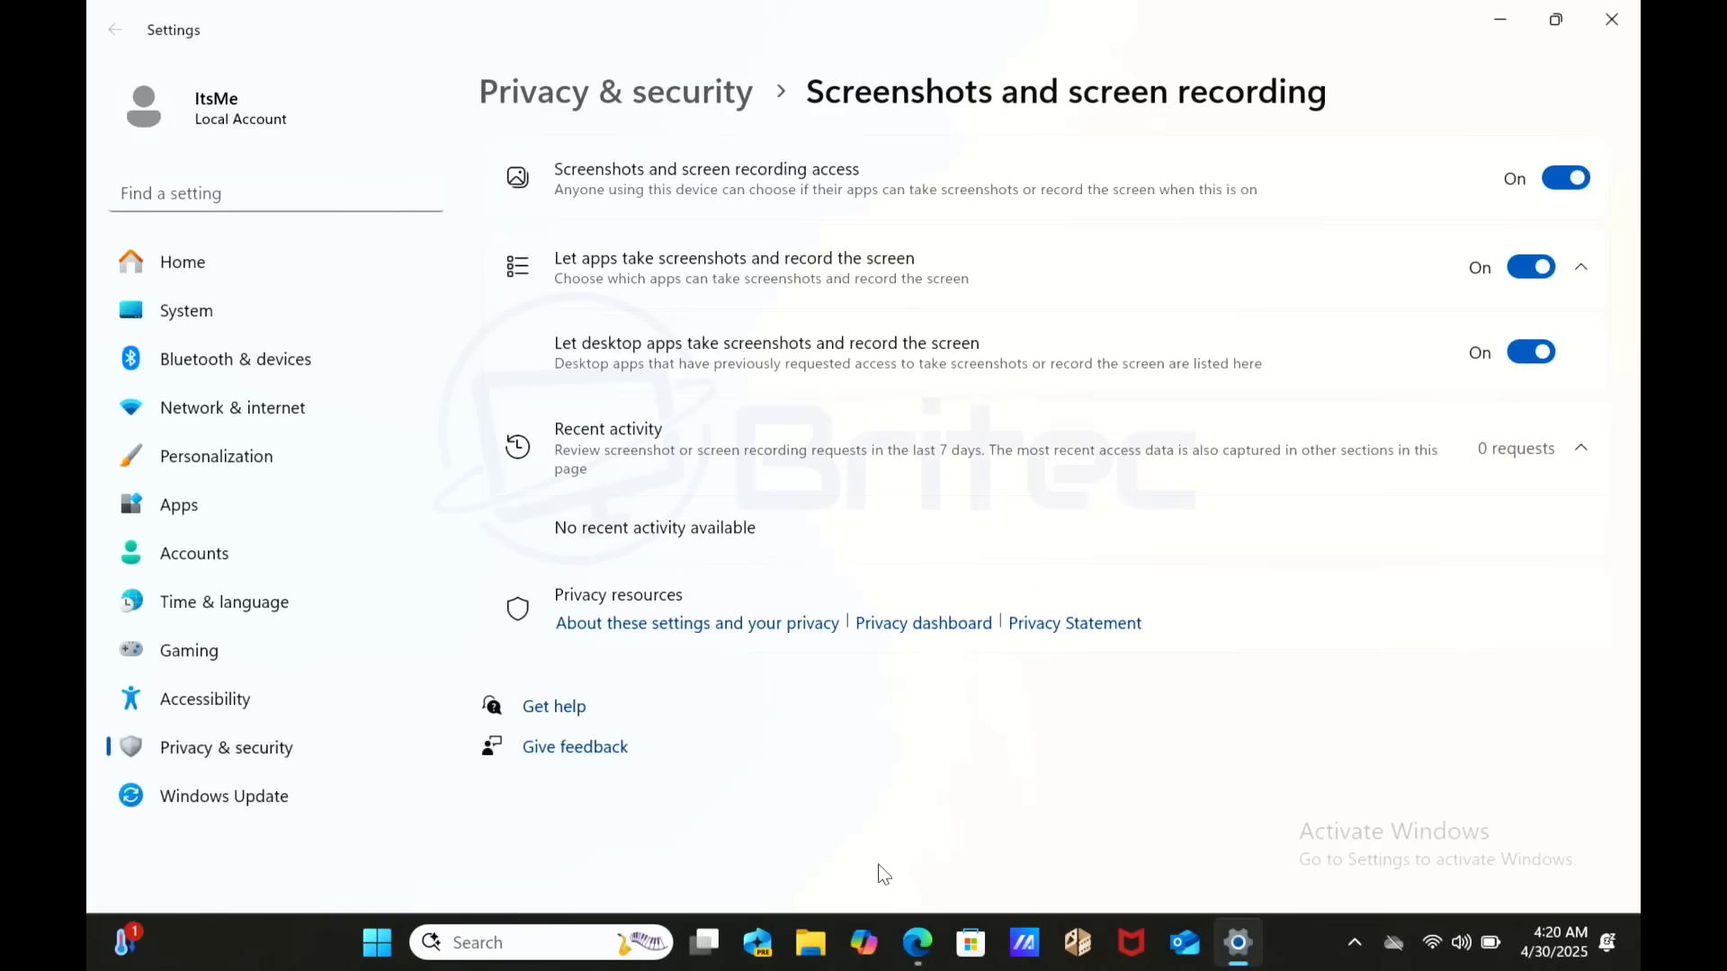
left_click(388, 966)
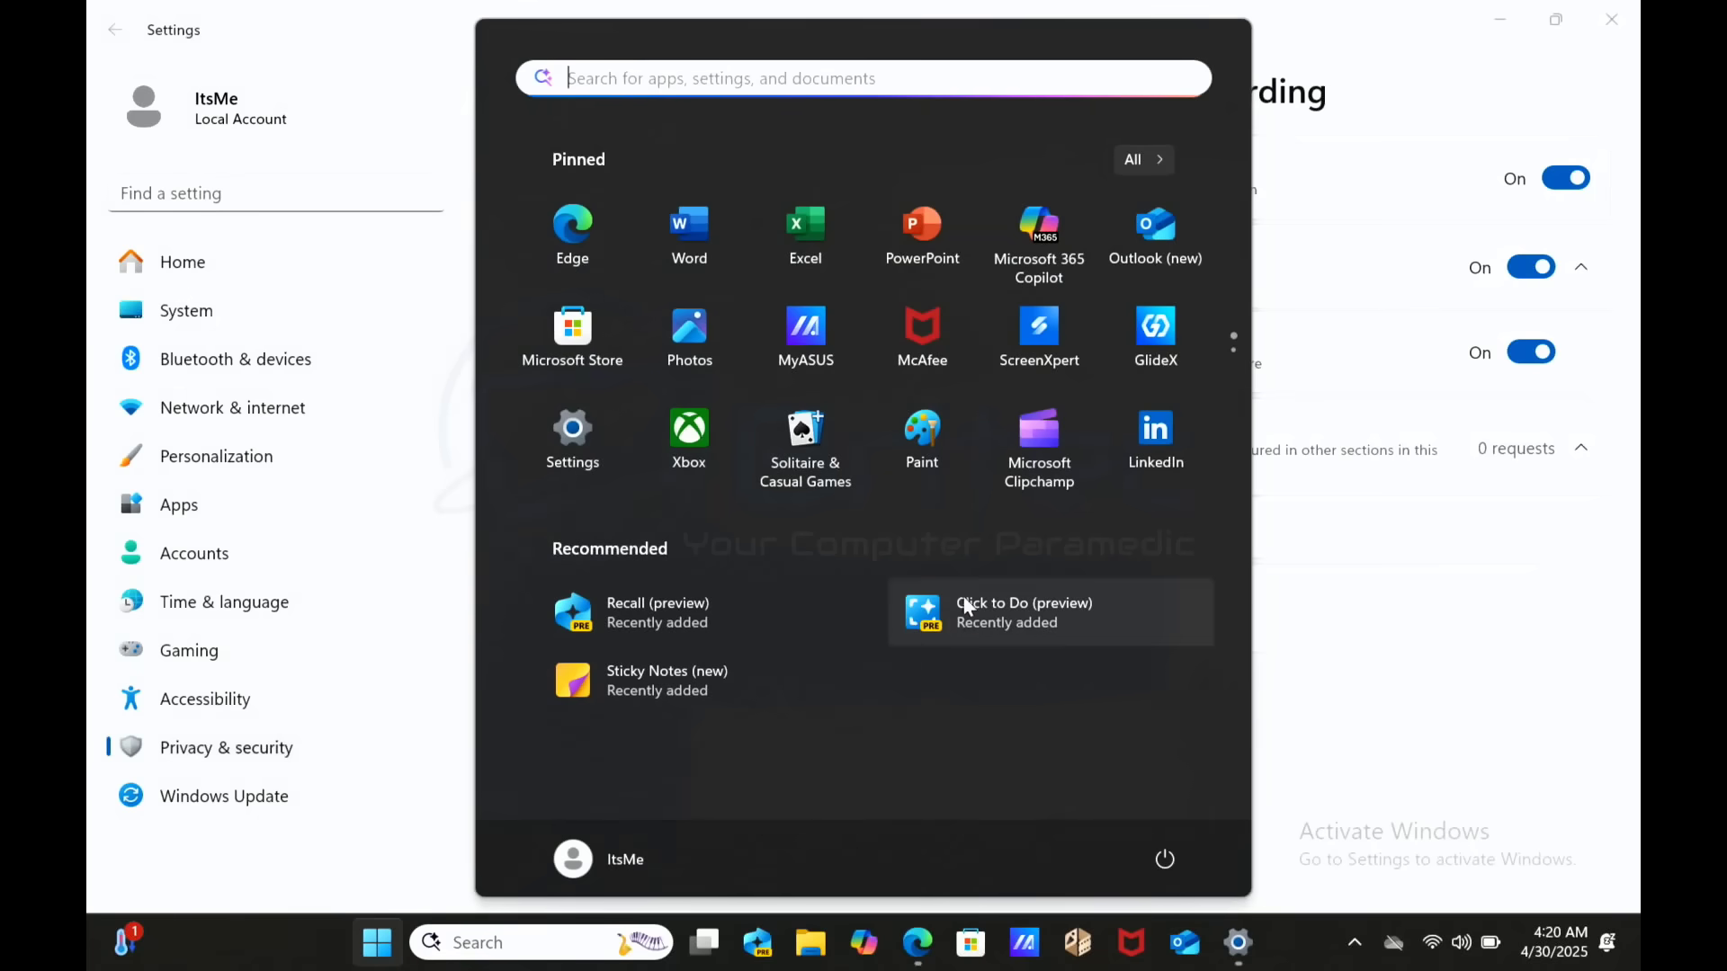
- Launch Click to Do, dismiss its introduction, and open Recall (preview) from the Find on screen bar
left_click(959, 627)
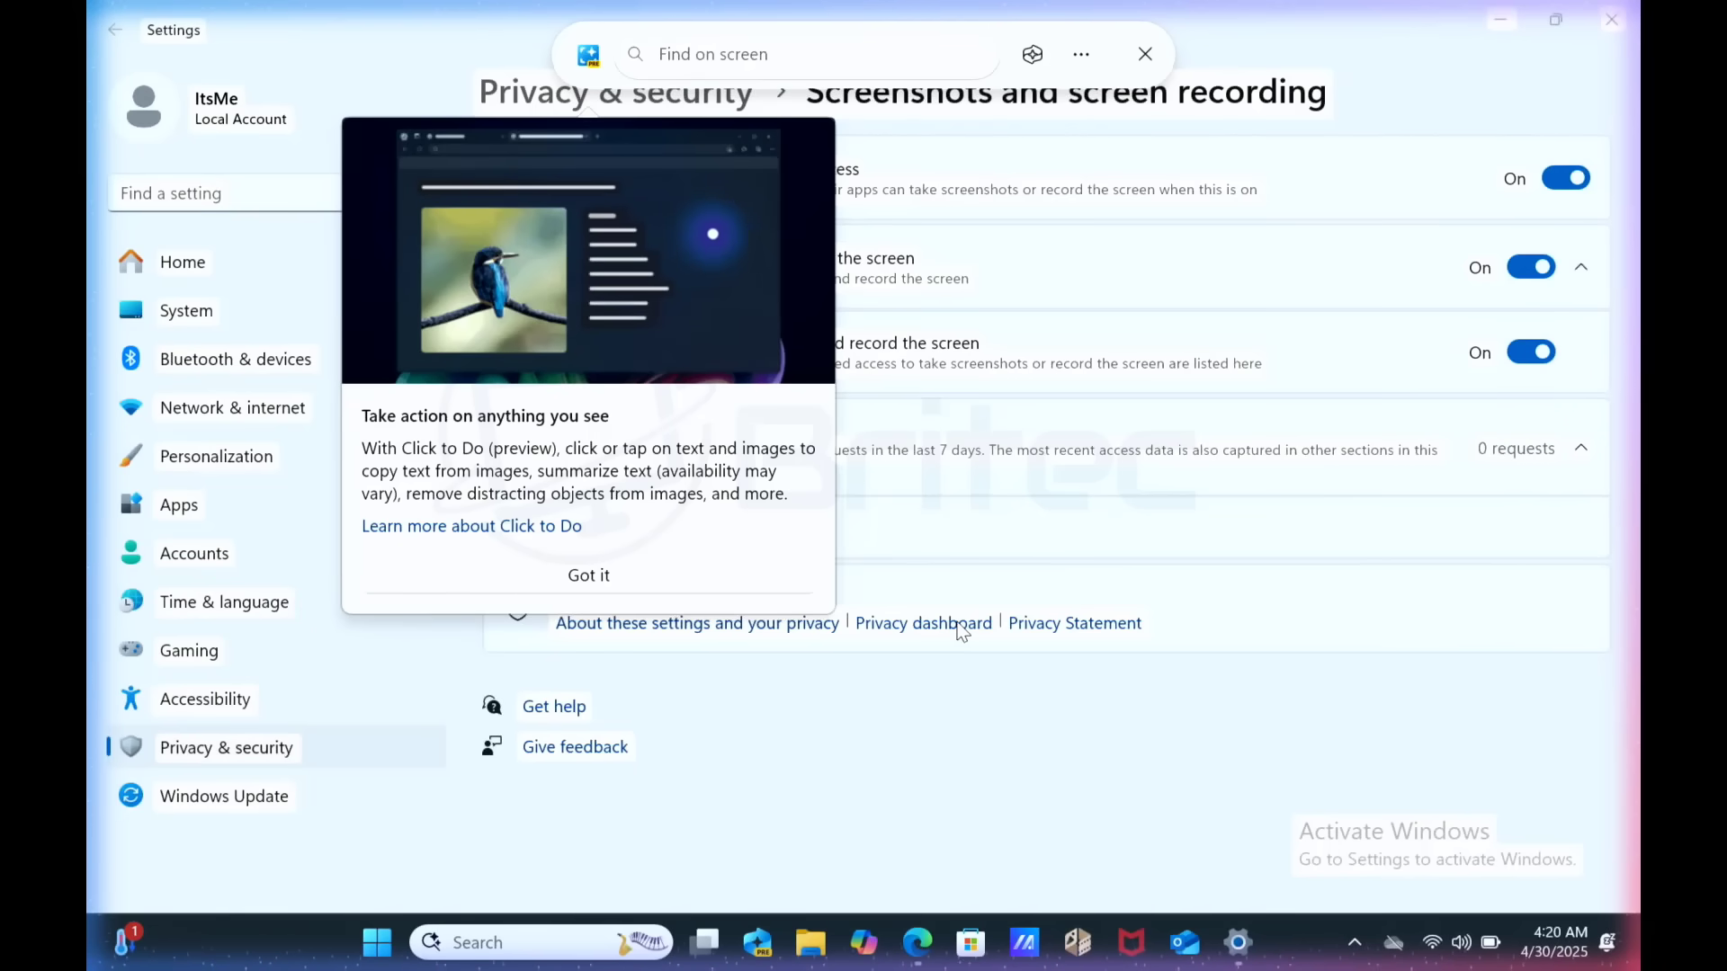
left_click(617, 574)
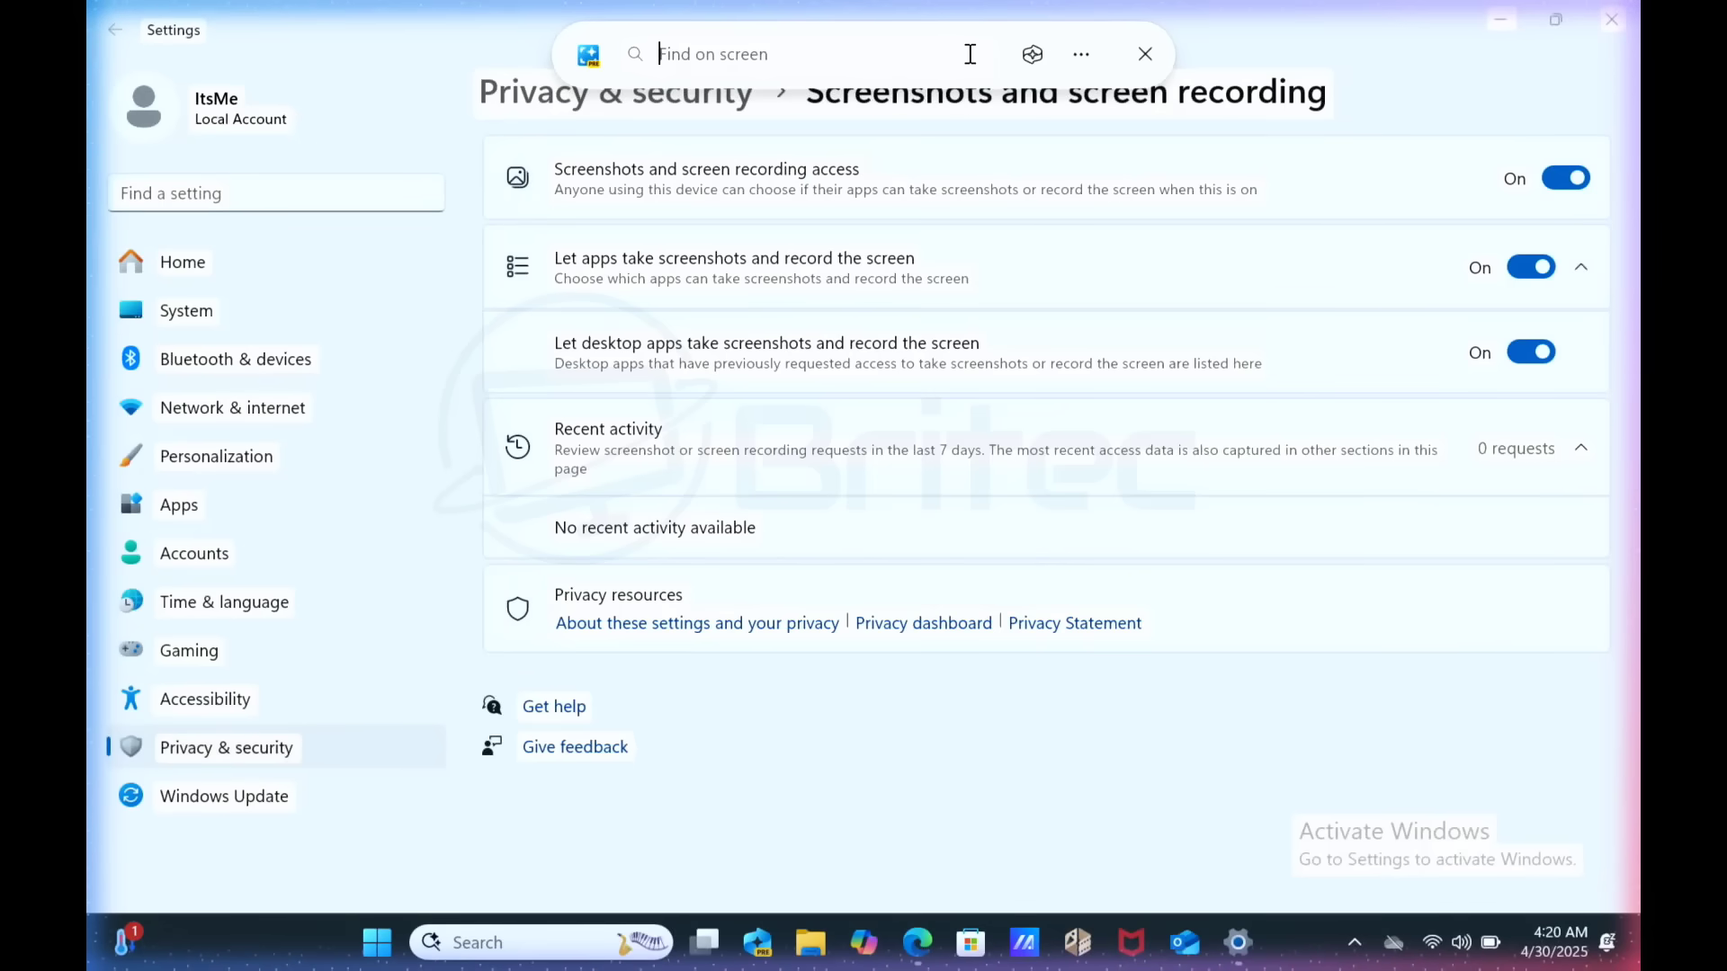
left_click(1035, 54)
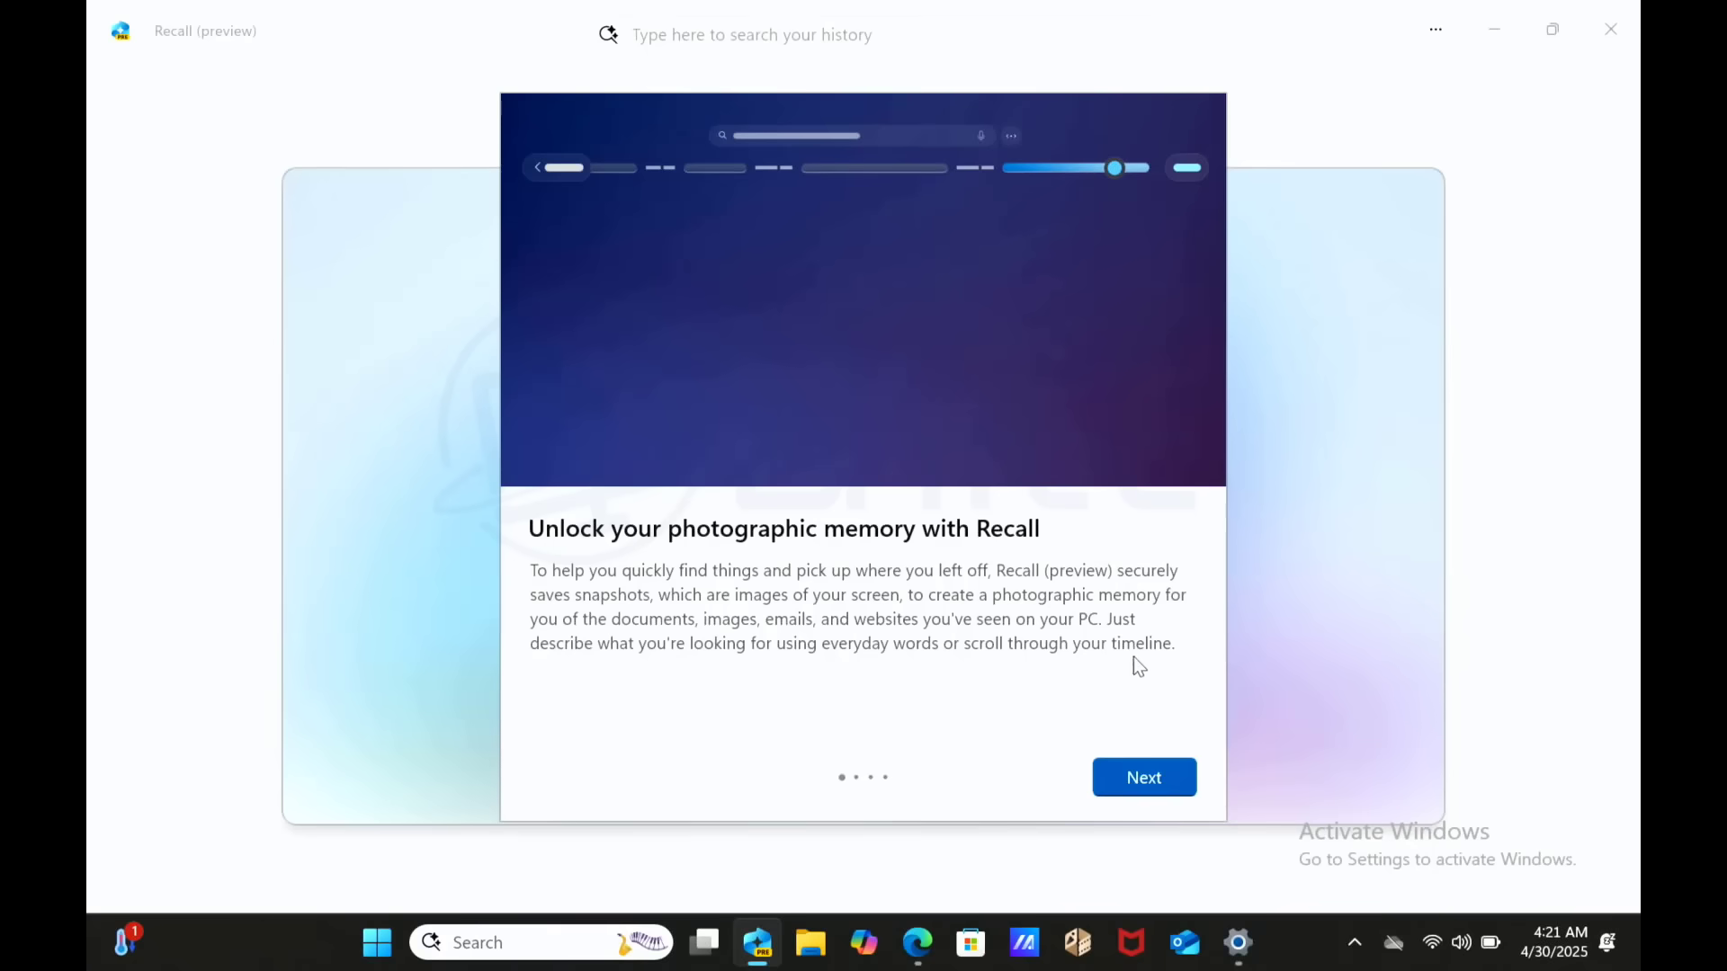
- Advance two Recall onboarding pages to 'Do more with what's on your screen'
left_click(1175, 788)
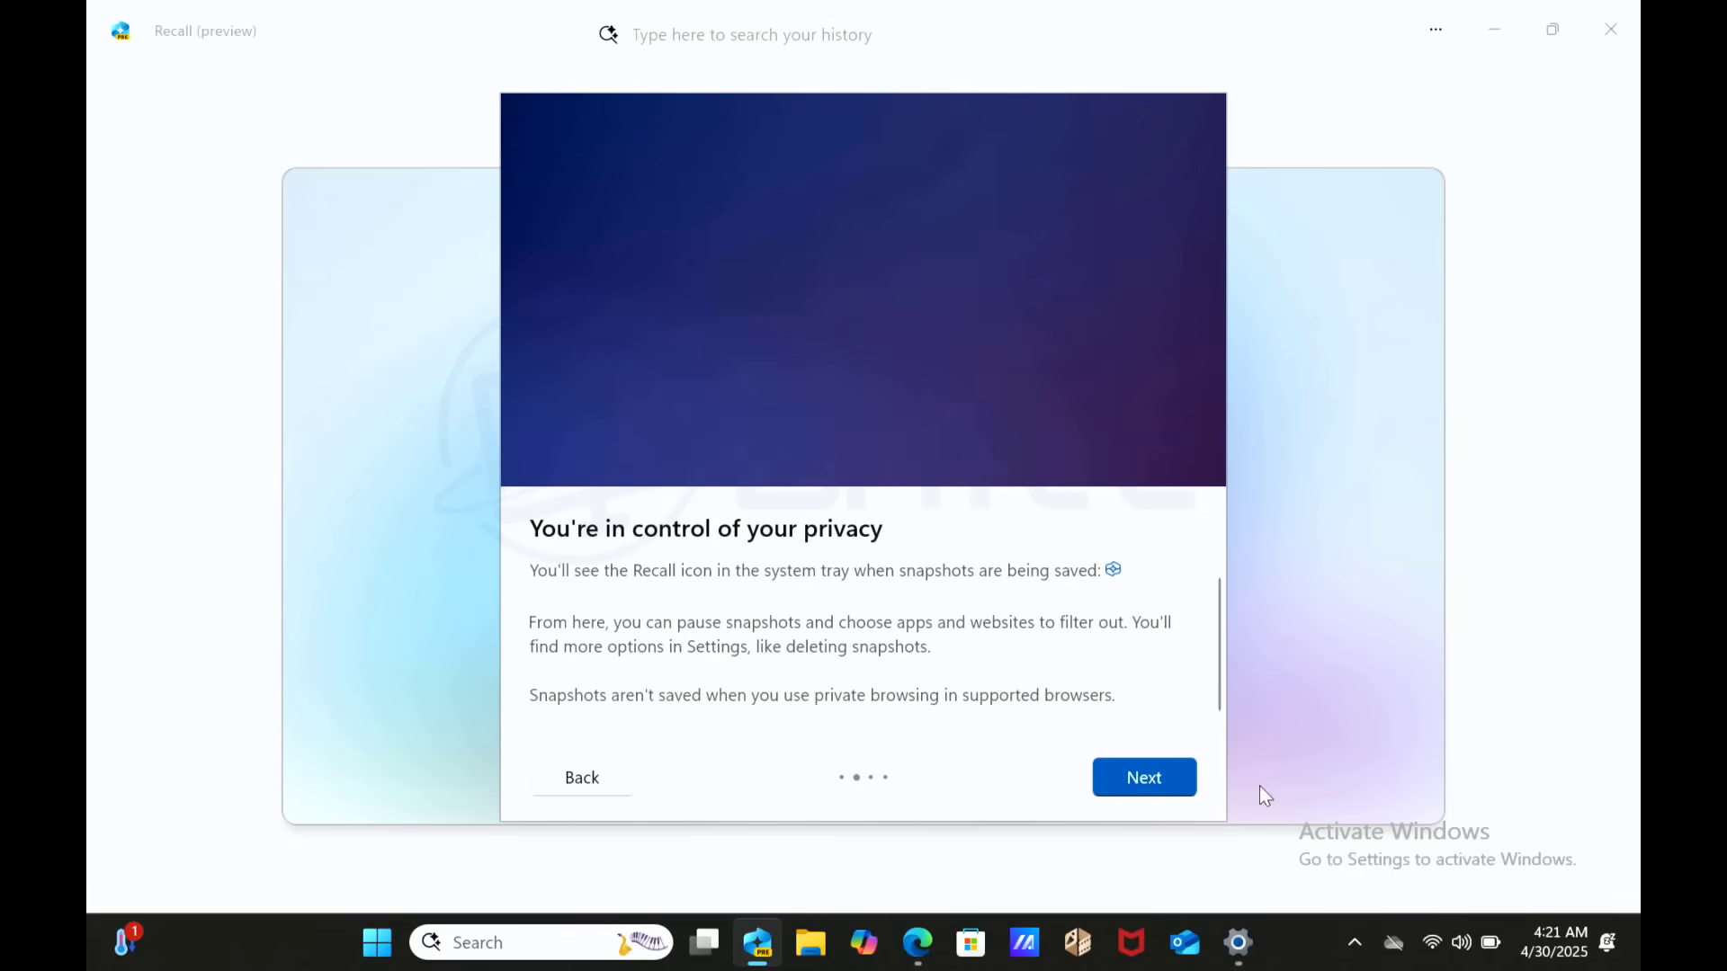
left_click(1167, 767)
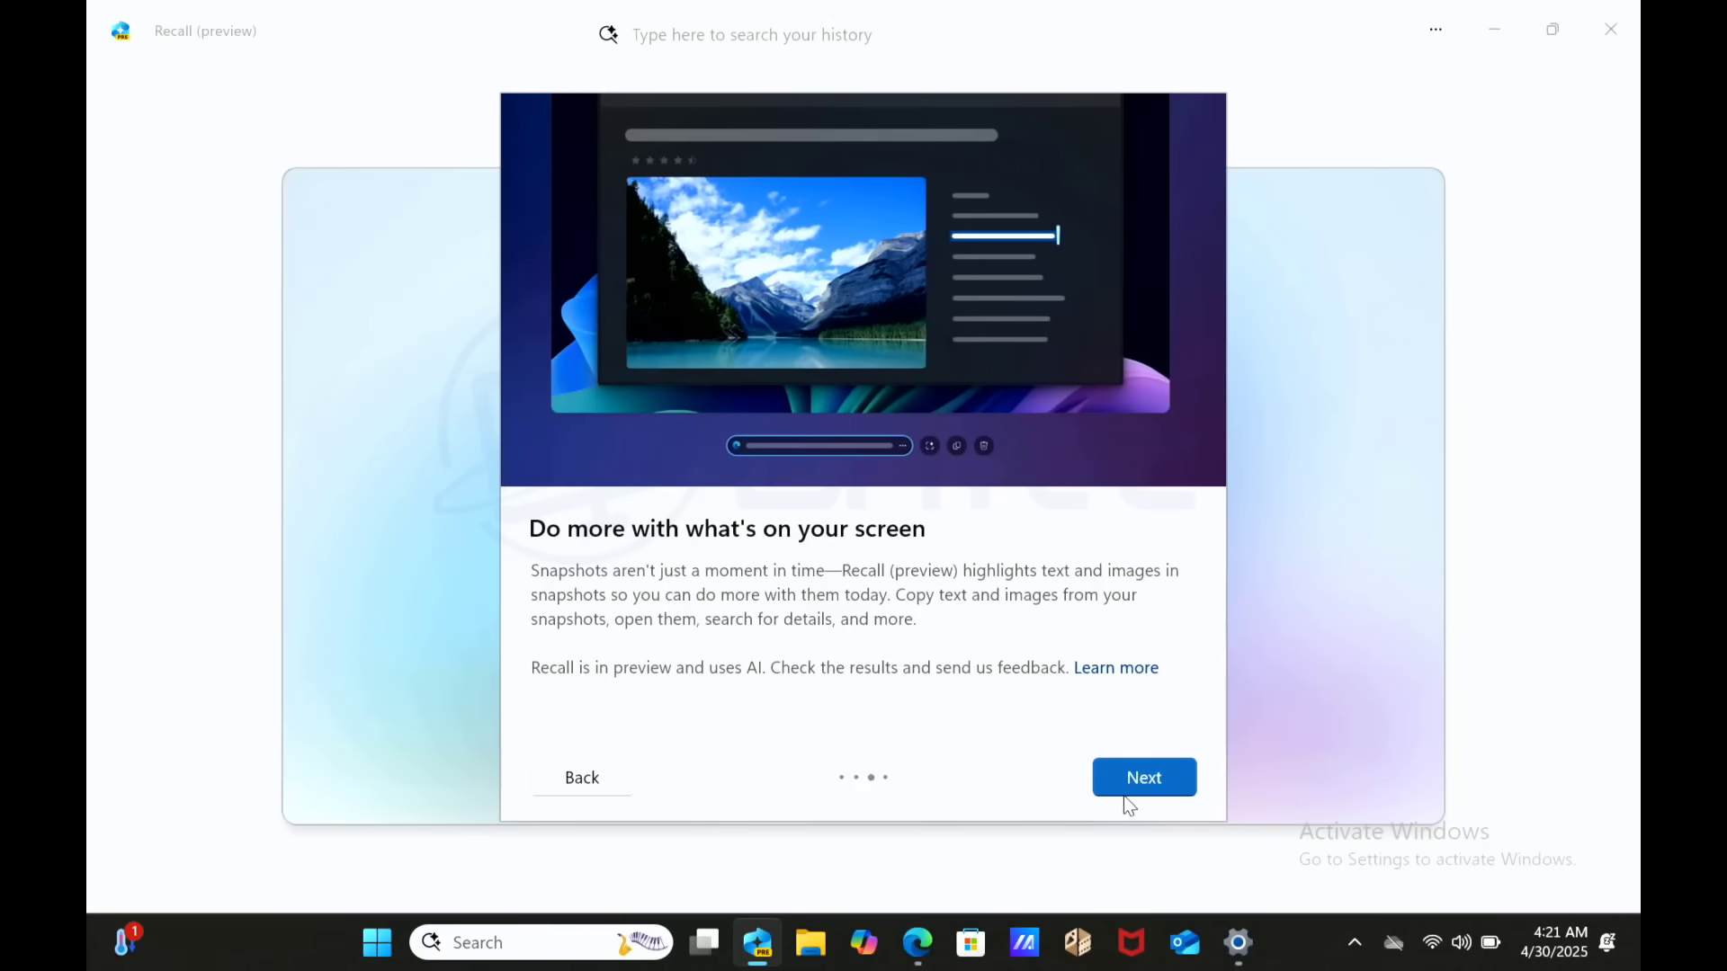
- Reach the final Recall onboarding page and answer the save-snapshots prompt
left_click(1156, 786)
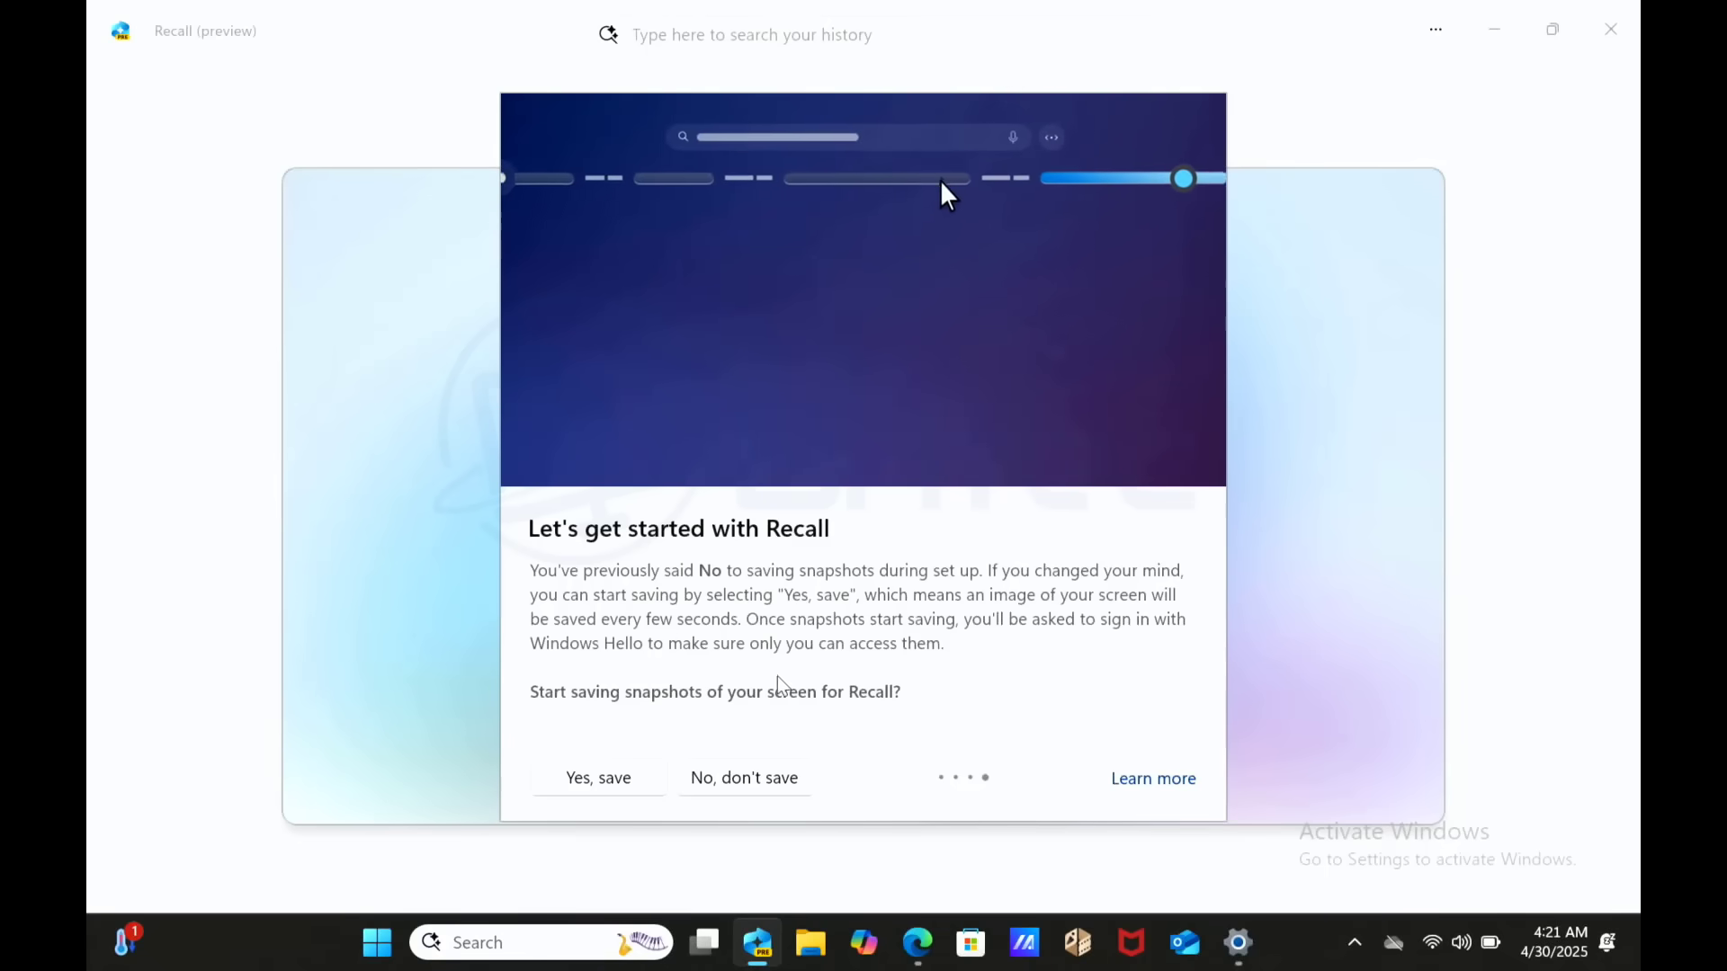
left_click(744, 778)
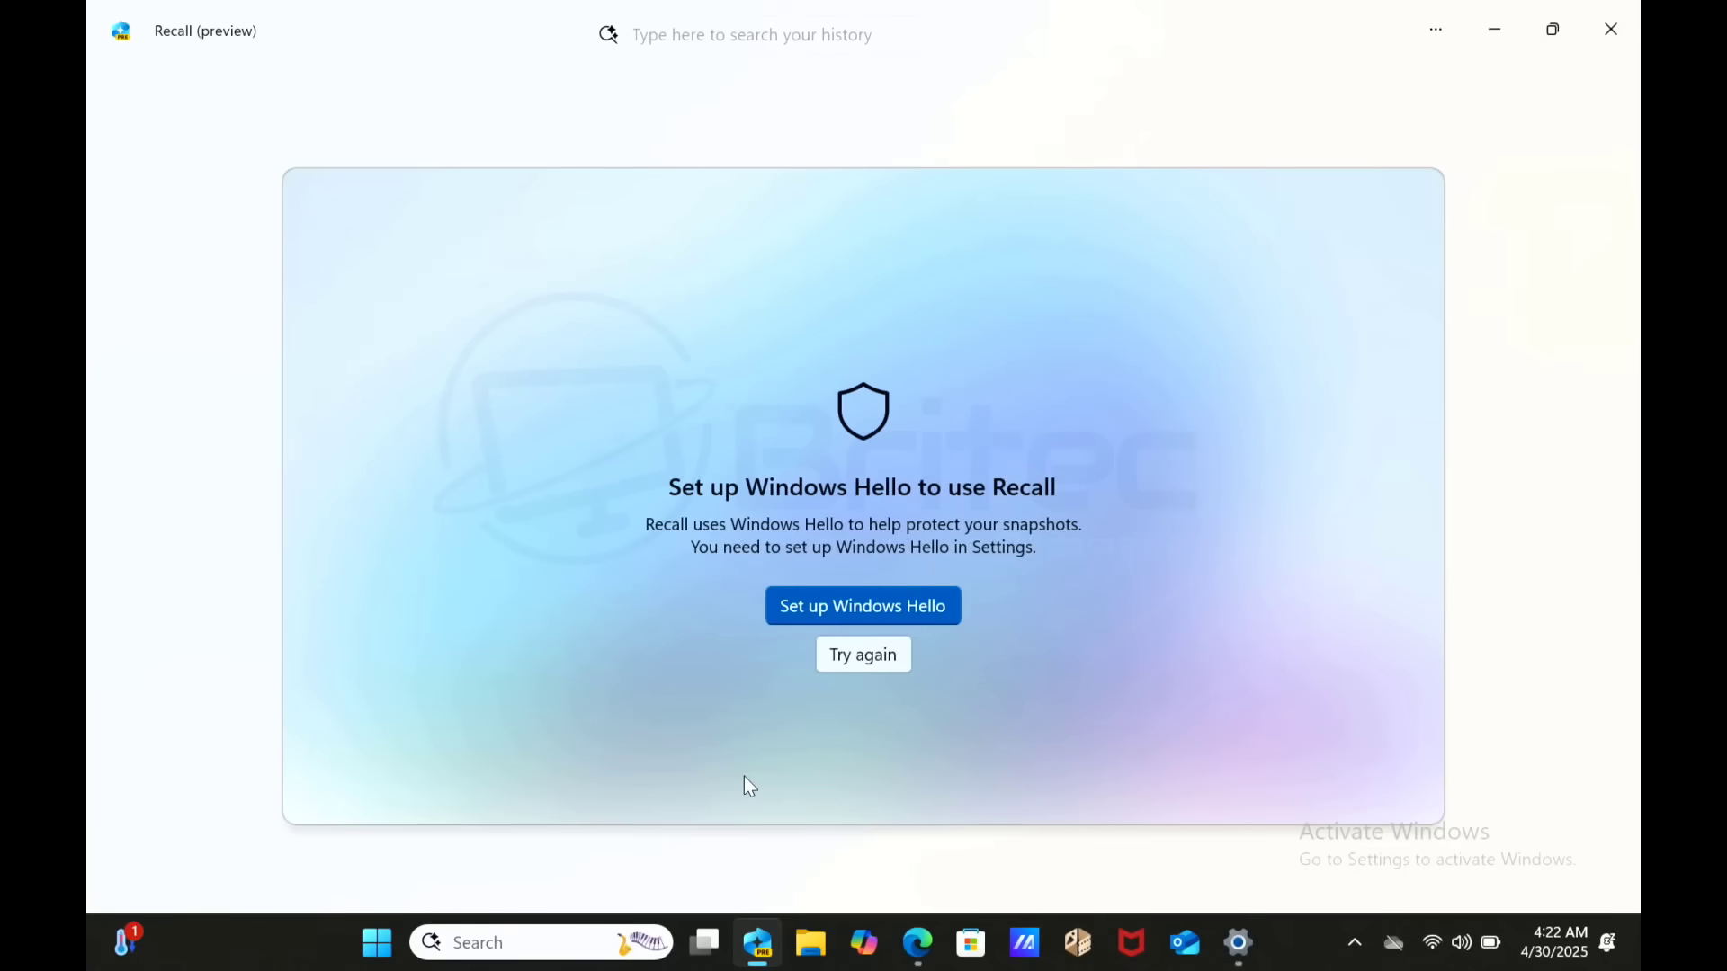
- Open Sign-in options from Recall and expand the PIN, Fingerprint and Facial recognition rows to read their notices
left_click(842, 619)
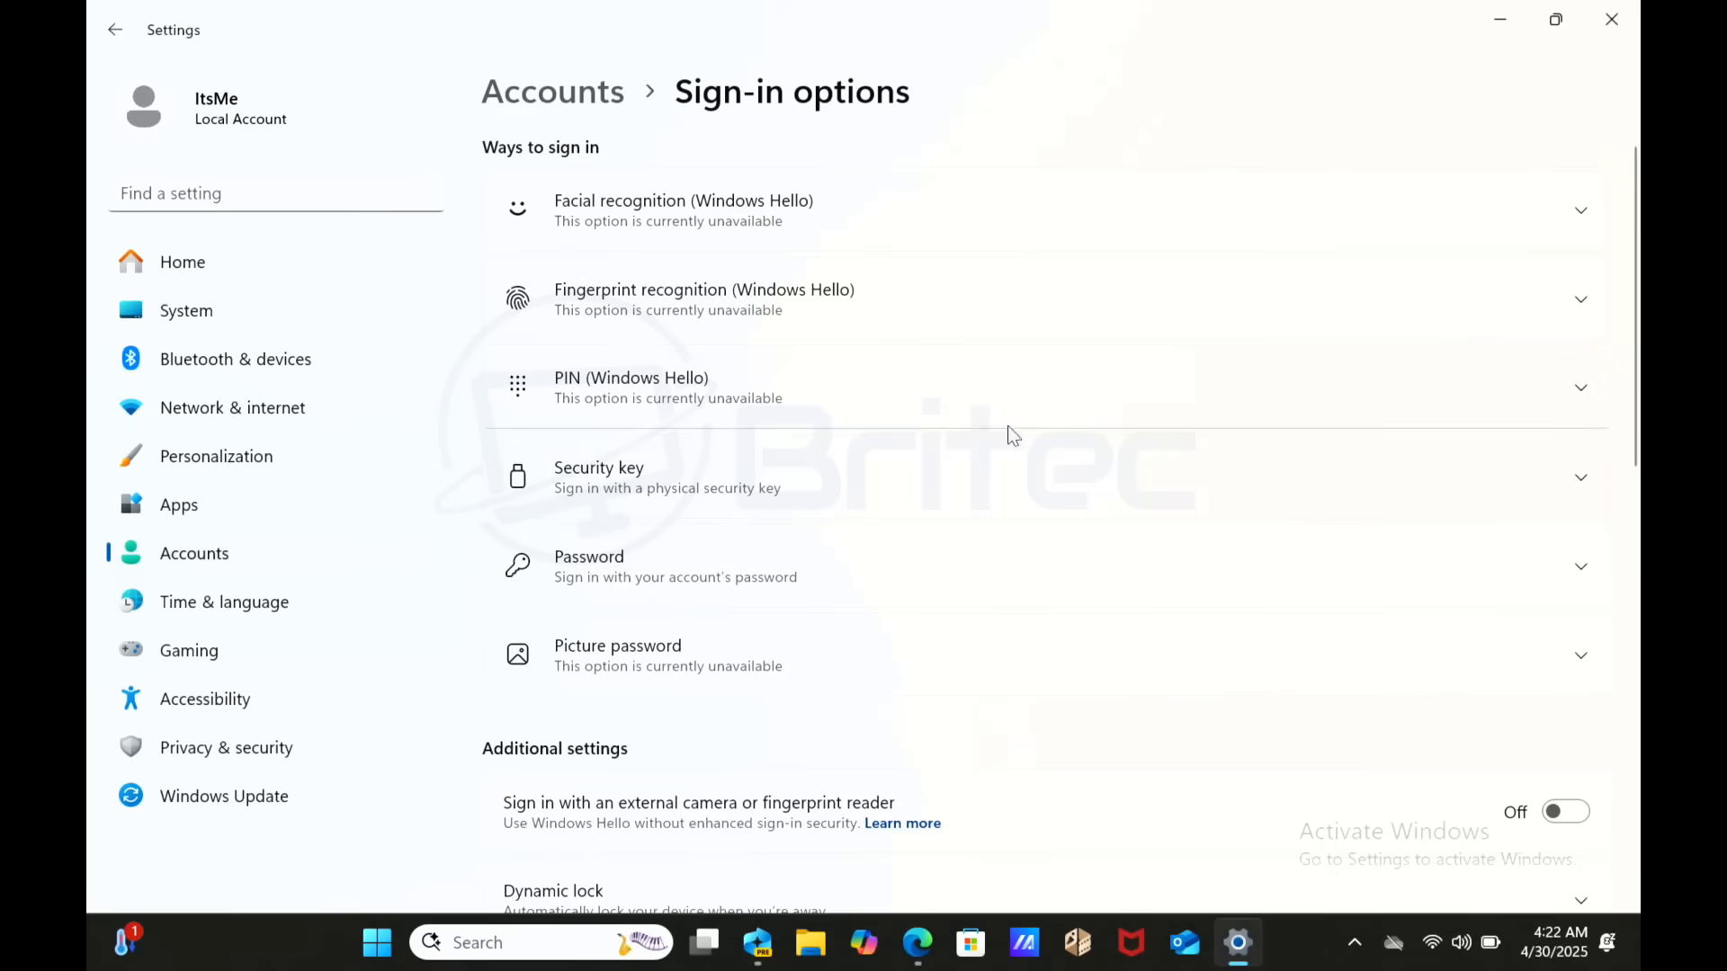
left_click(1109, 402)
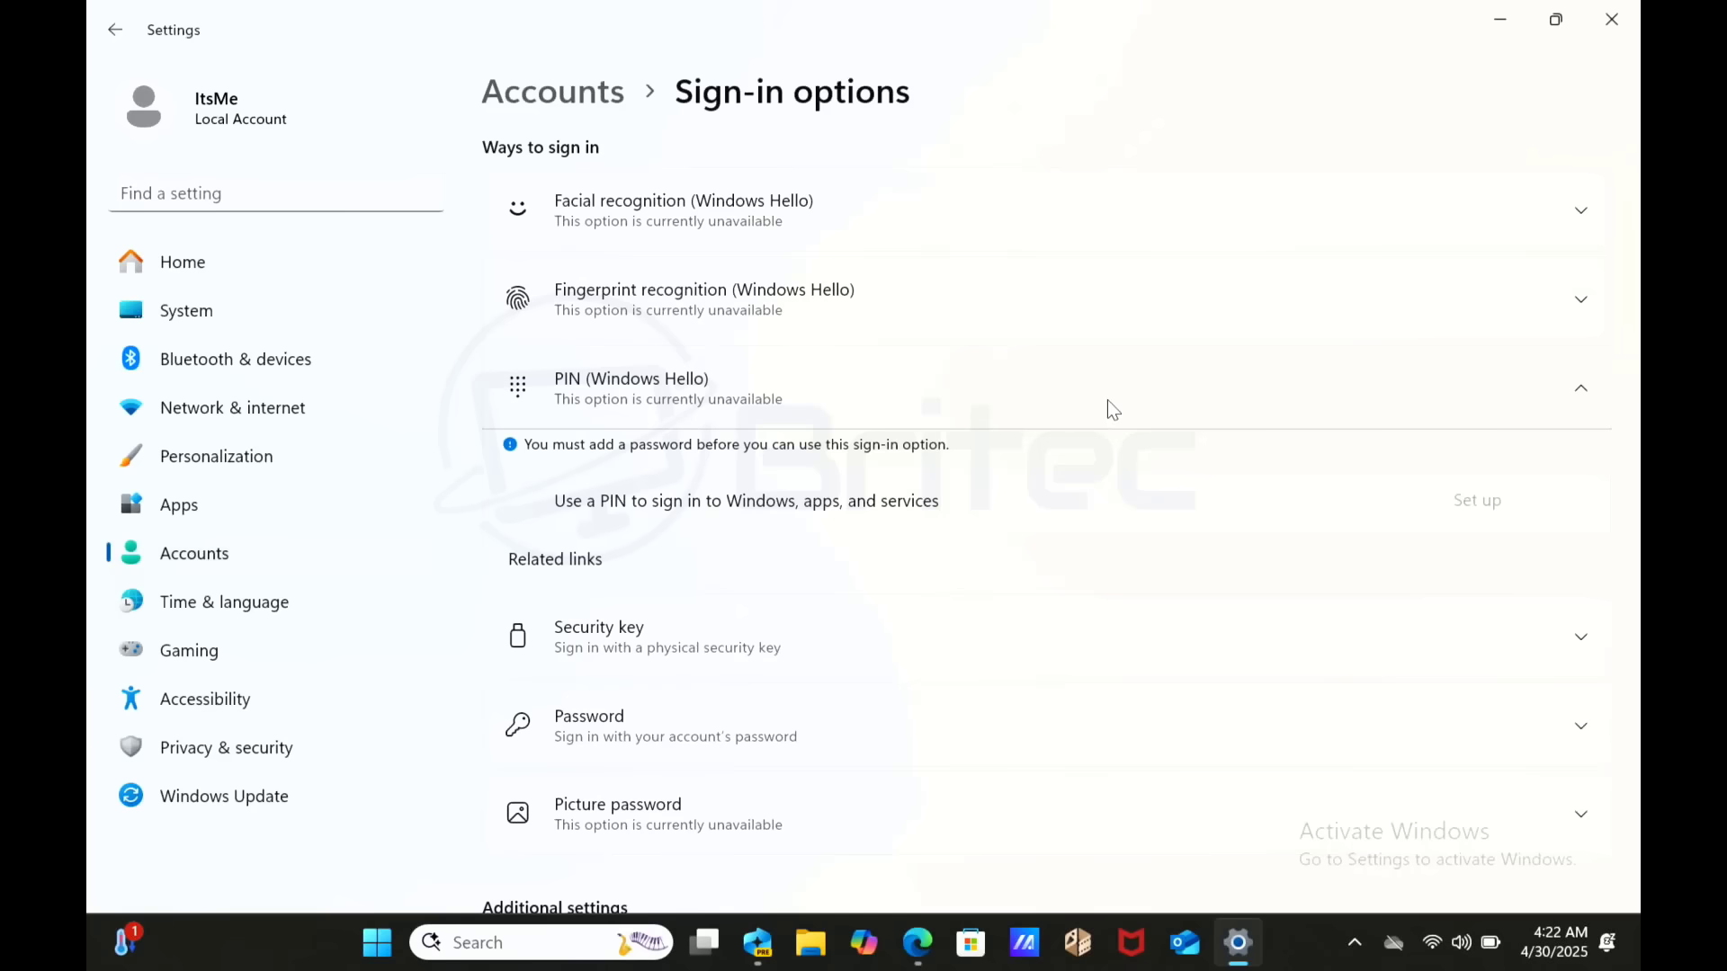
left_click(1019, 299)
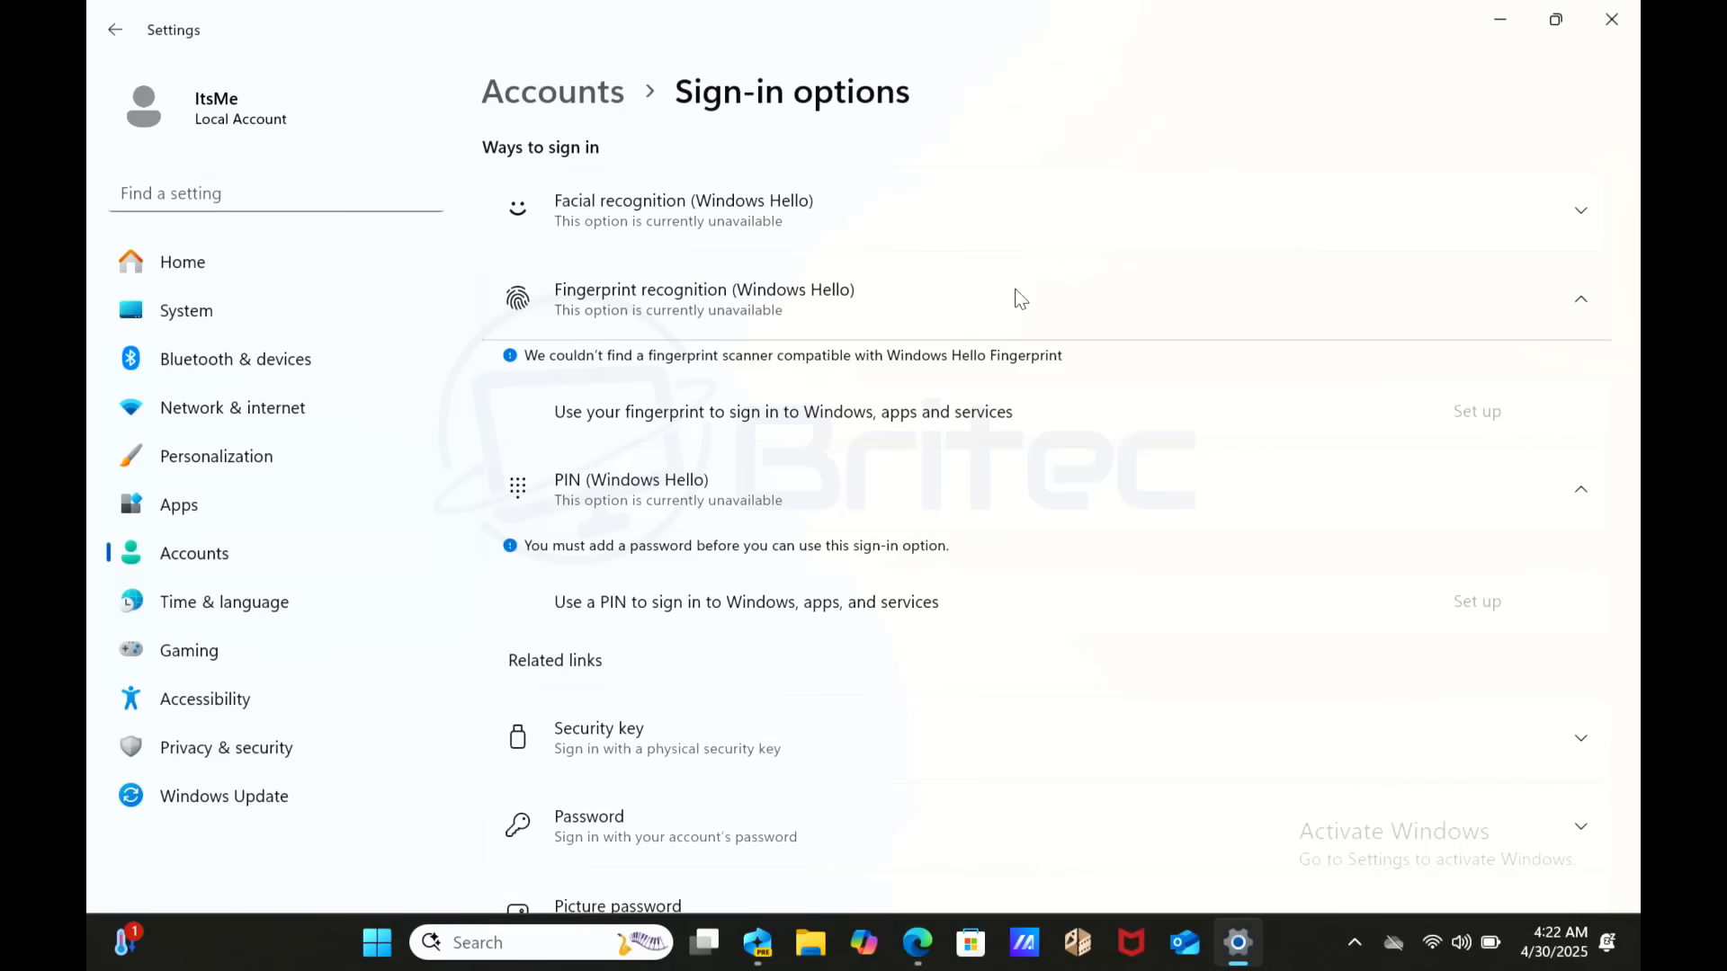
left_click(951, 204)
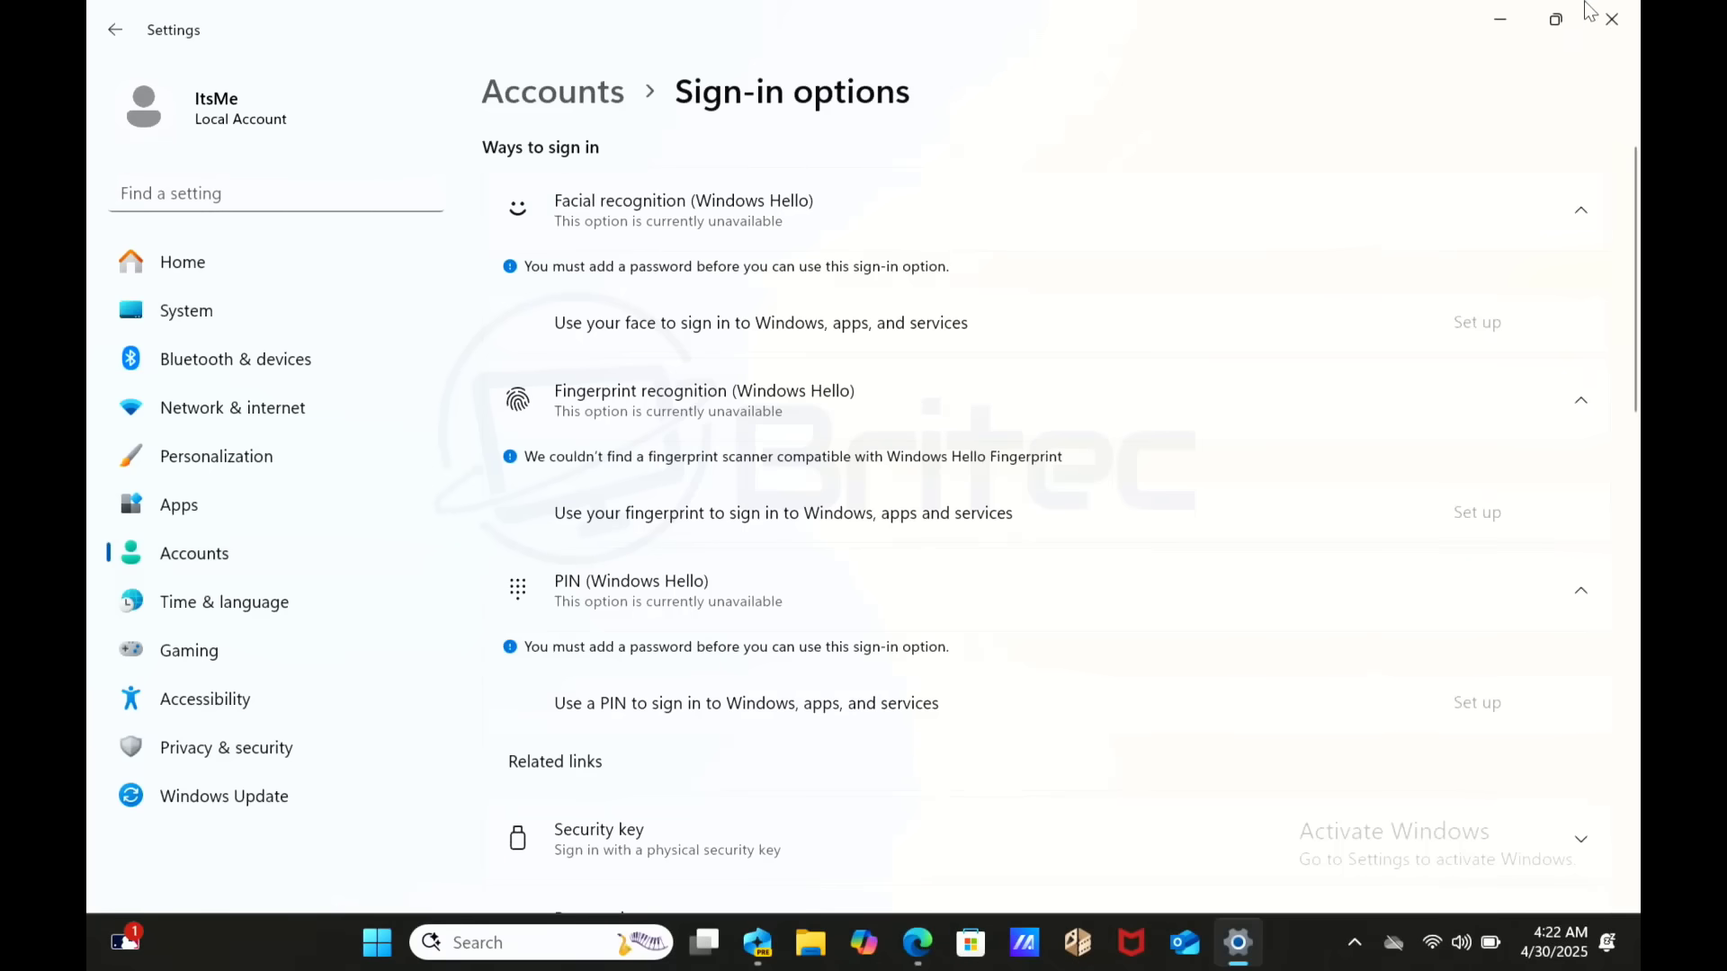
- Close Settings and Recall, relaunch Recall from Start, and follow Set up Windows Hello to Sign-in options
left_click(1610, 18)
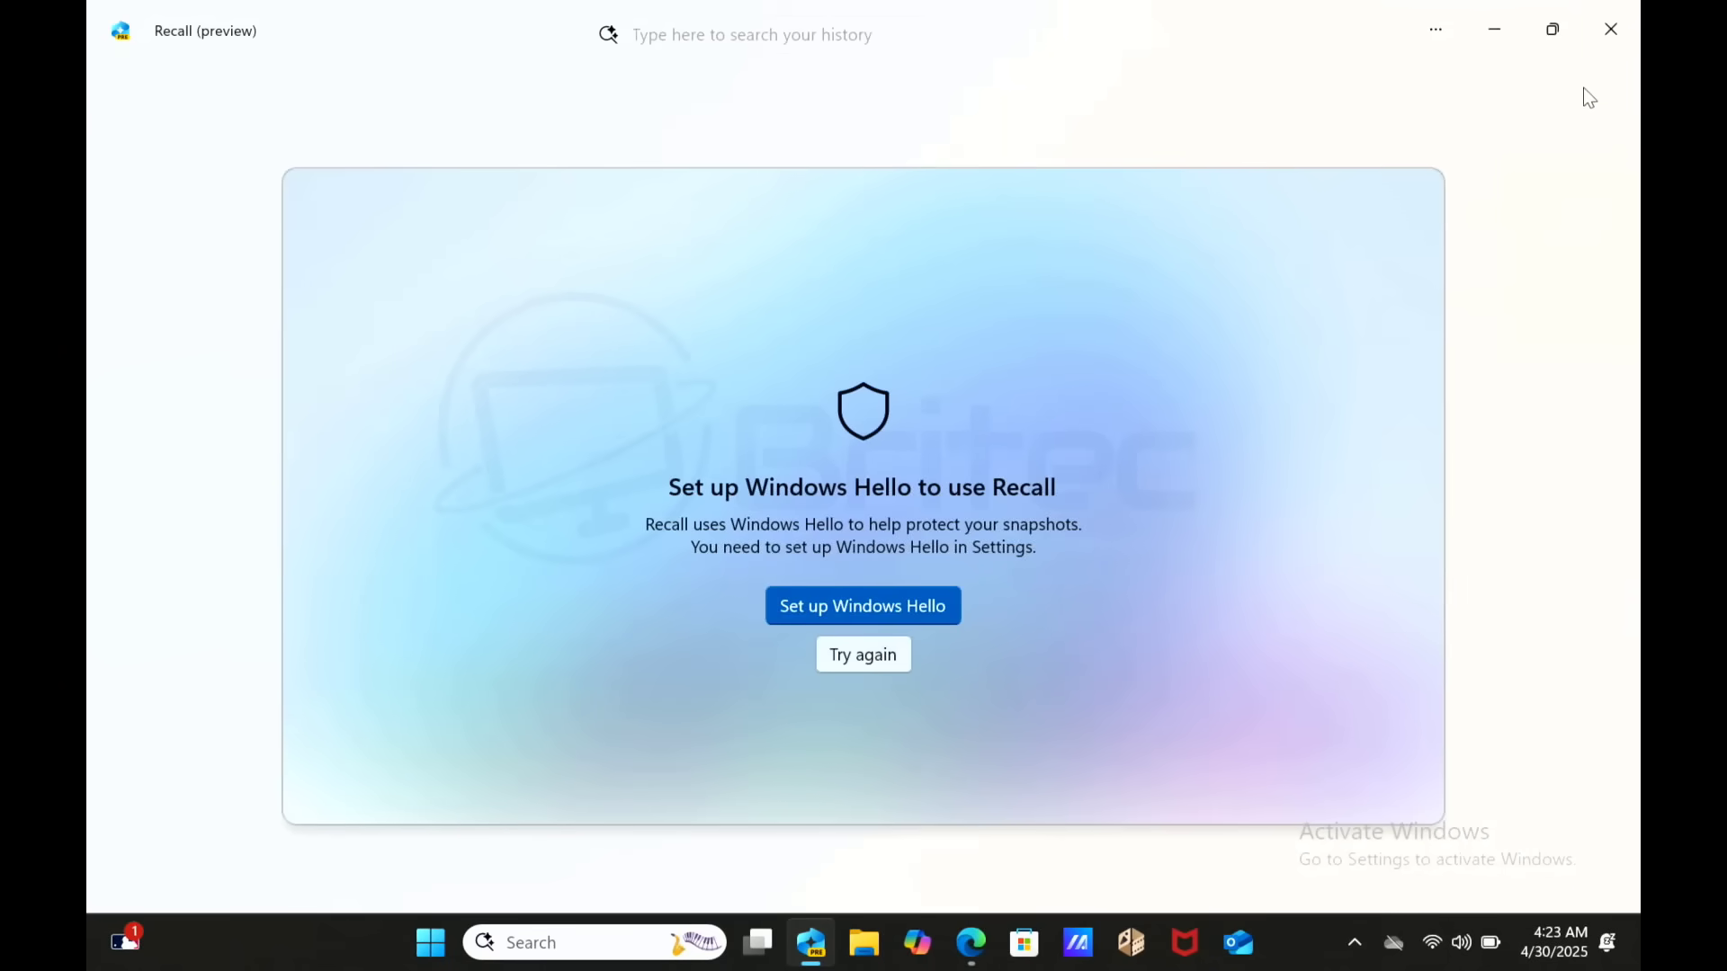
left_click(1610, 28)
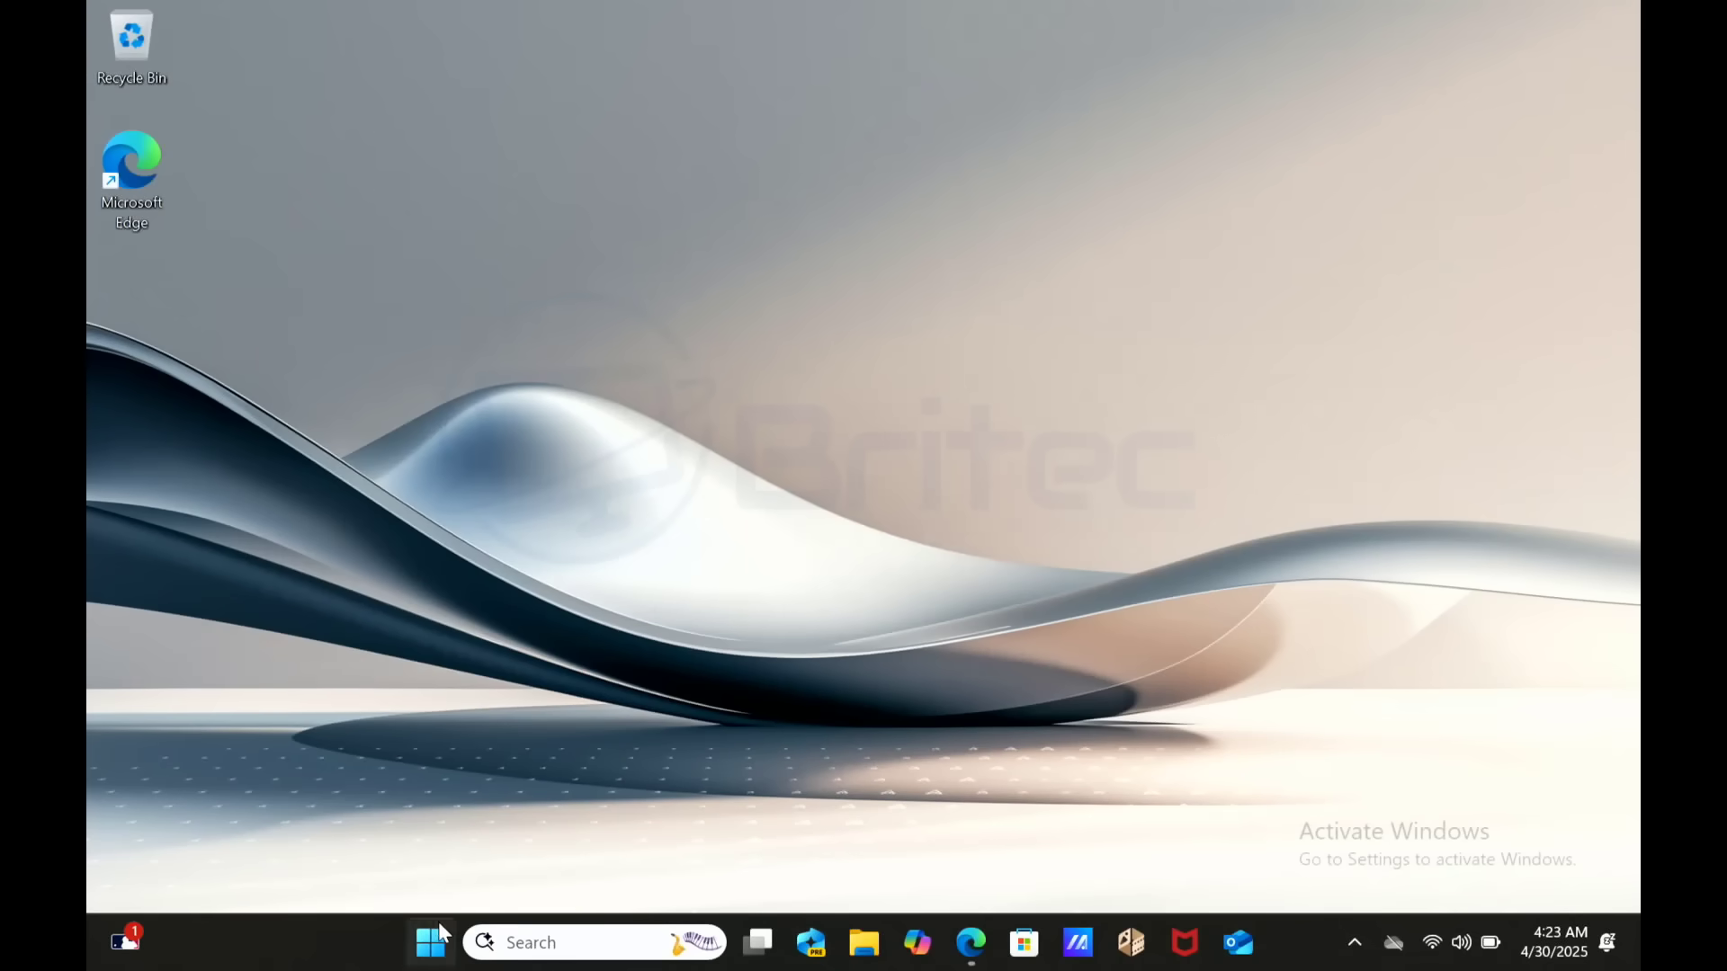
left_click(436, 951)
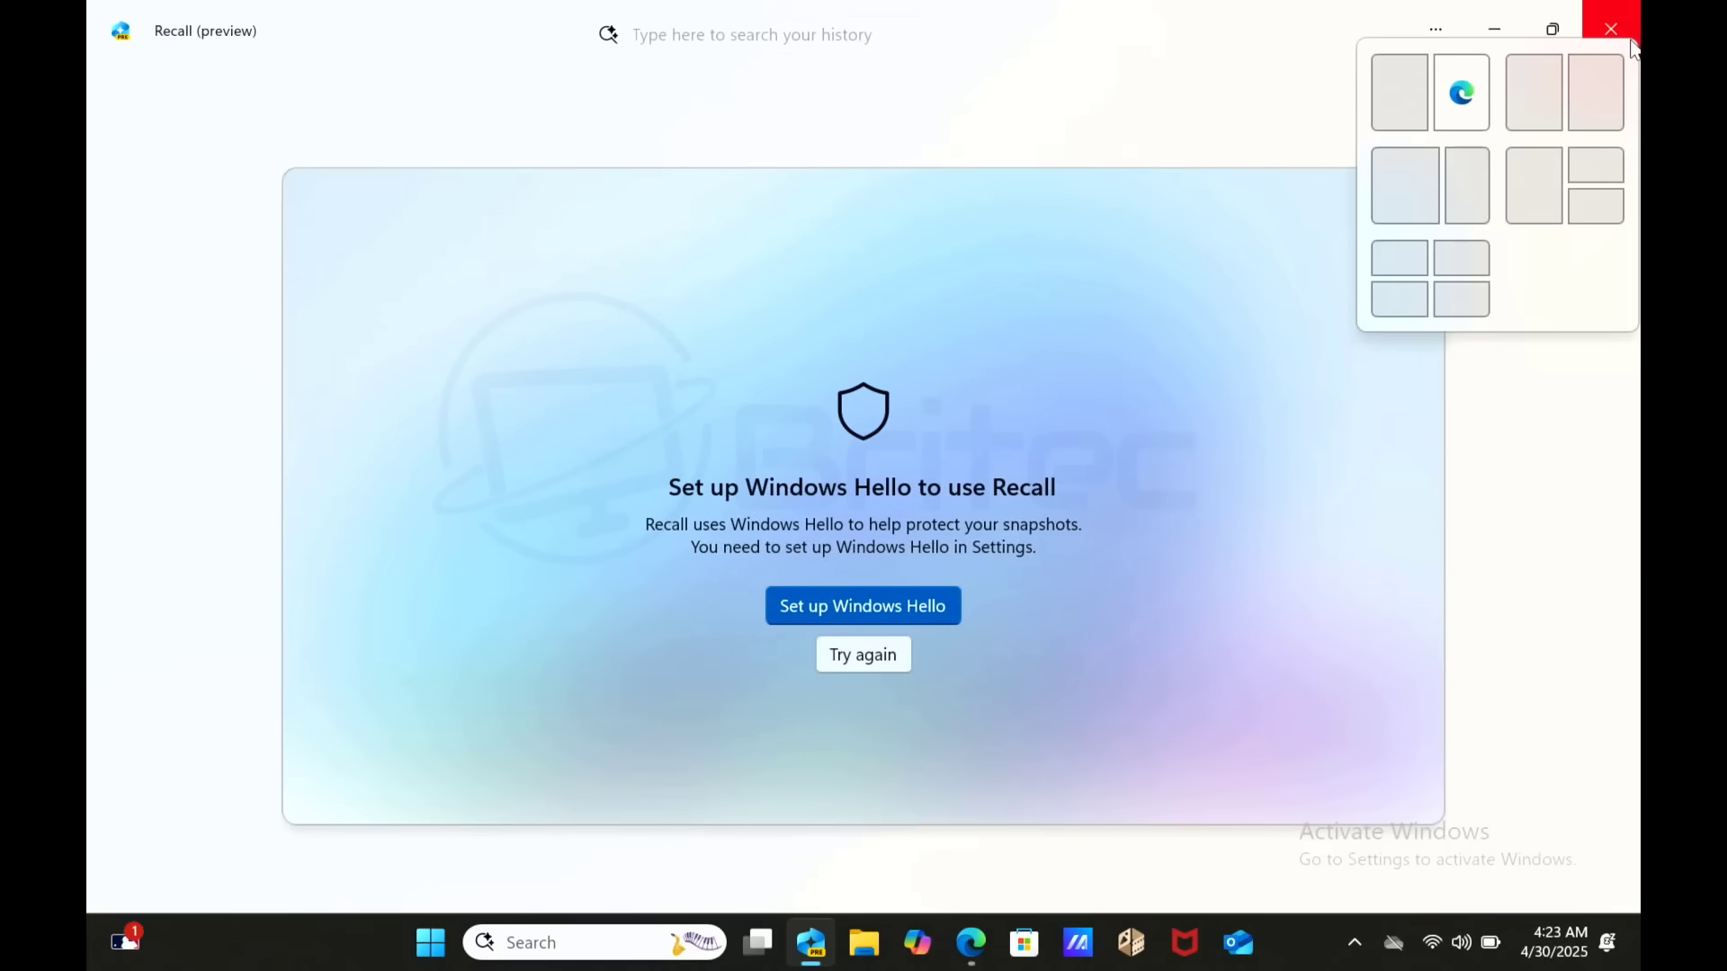
left_click(876, 597)
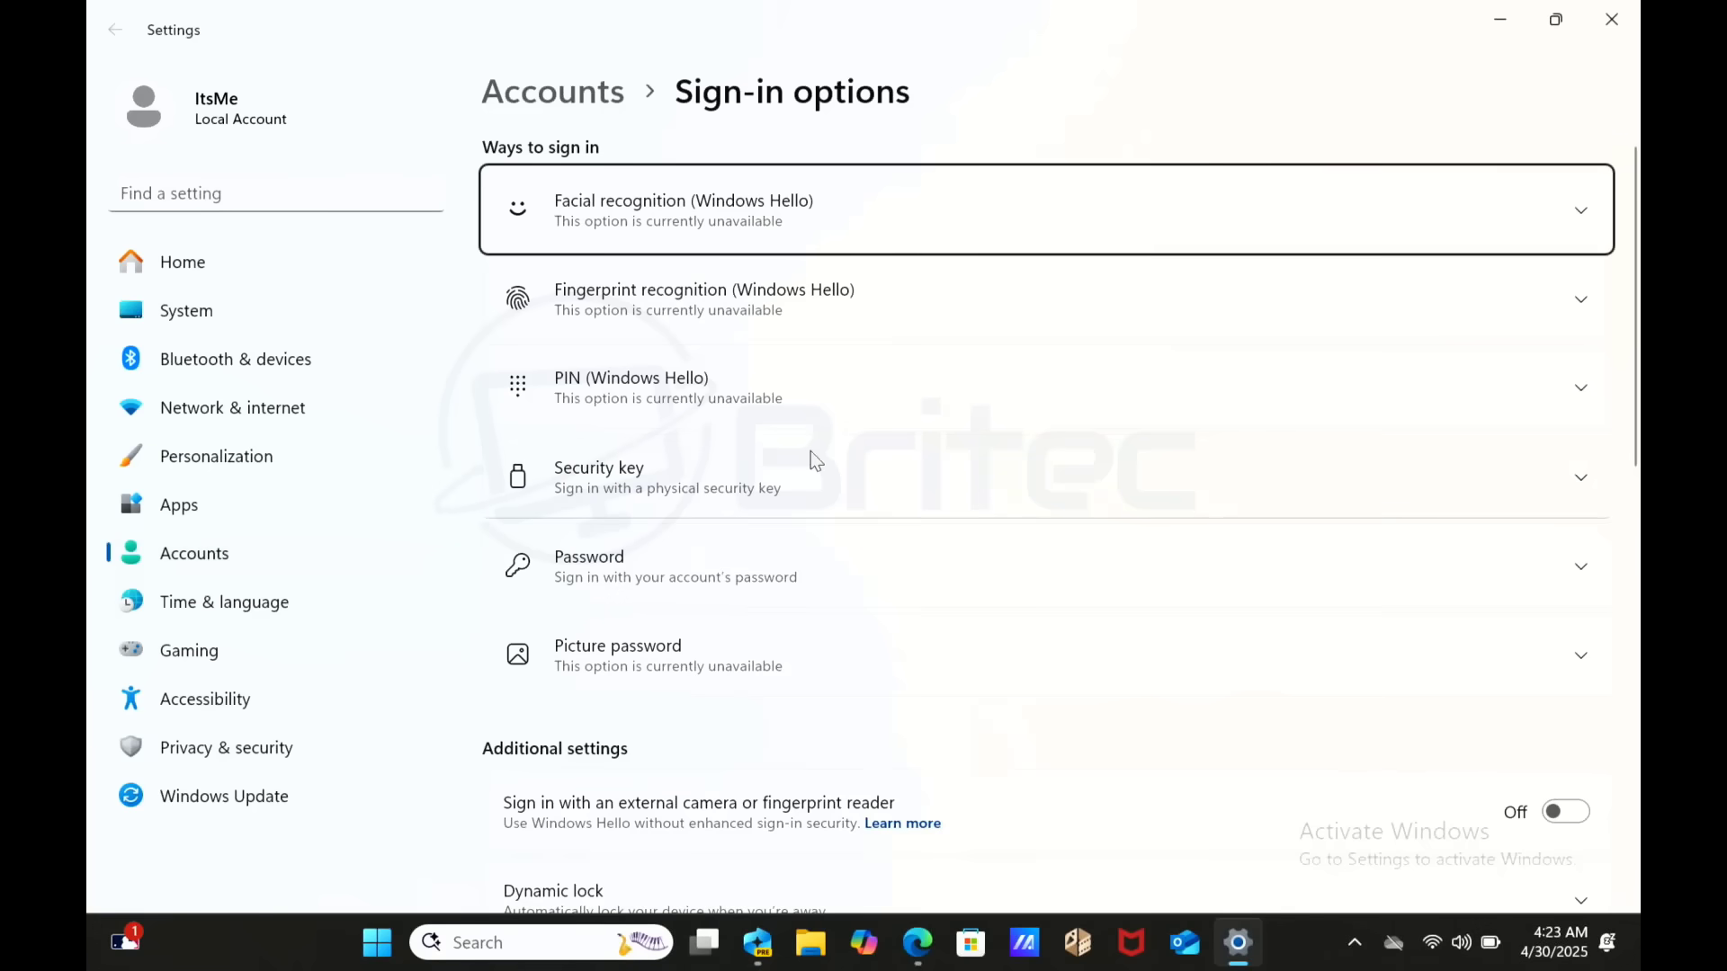
- Expand the PIN and Password rows and add a new account password with the hint 'name'
left_click(833, 385)
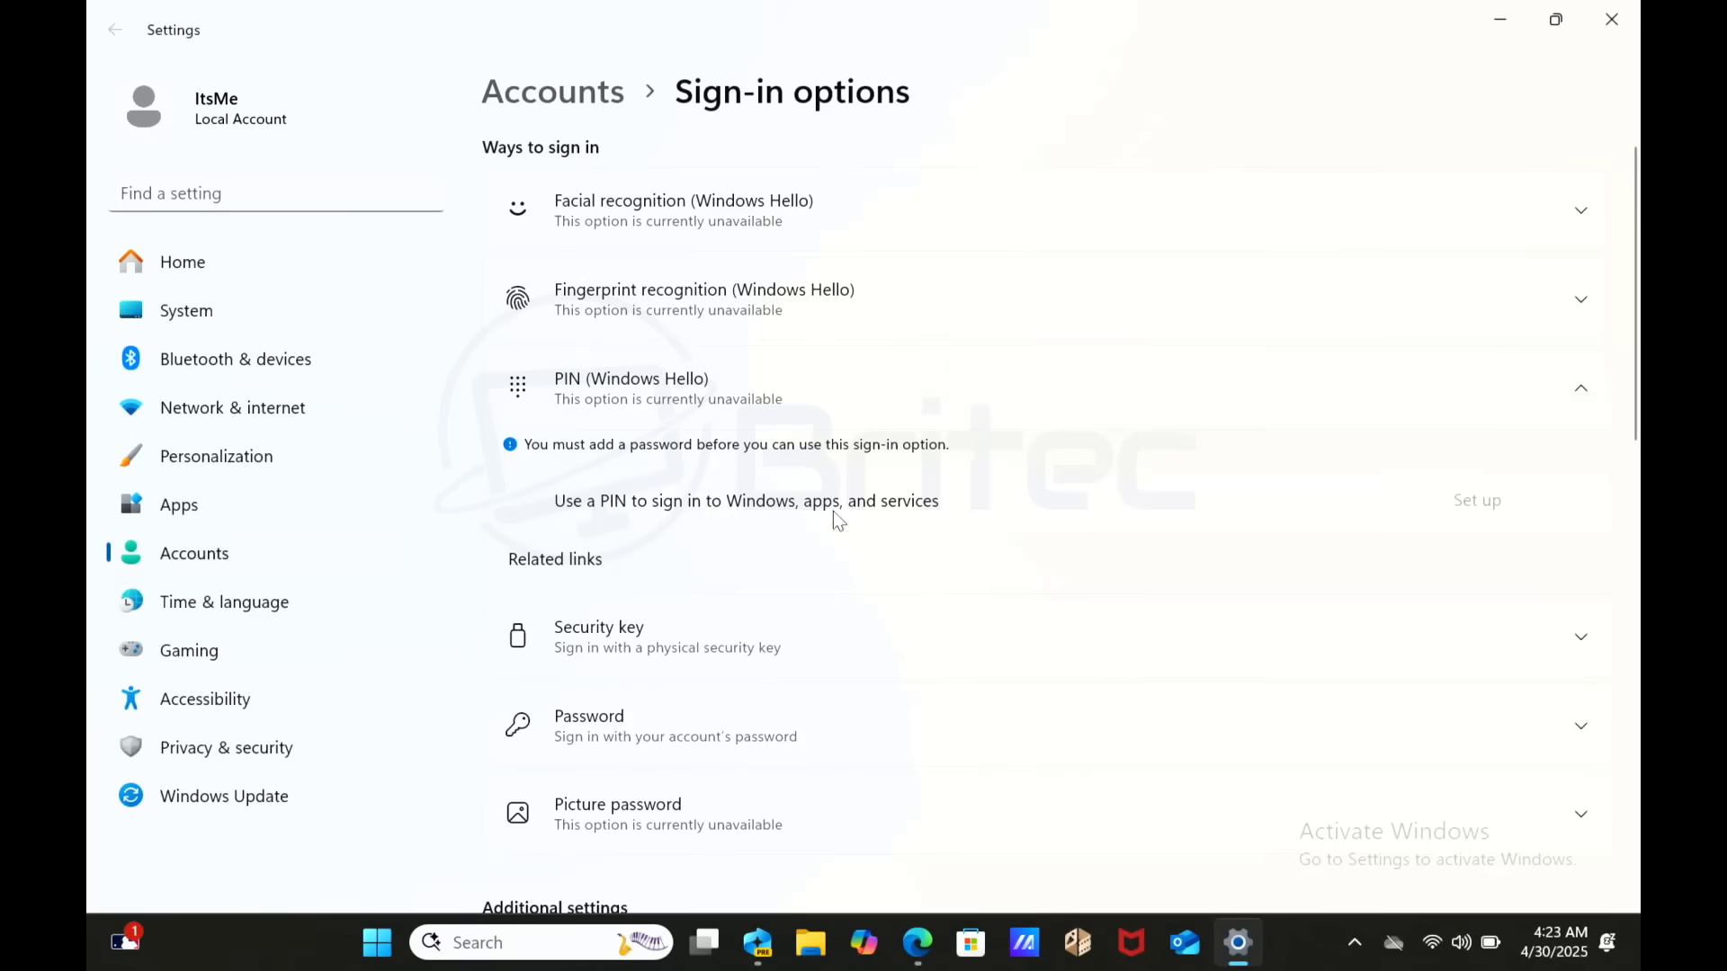
left_click(557, 728)
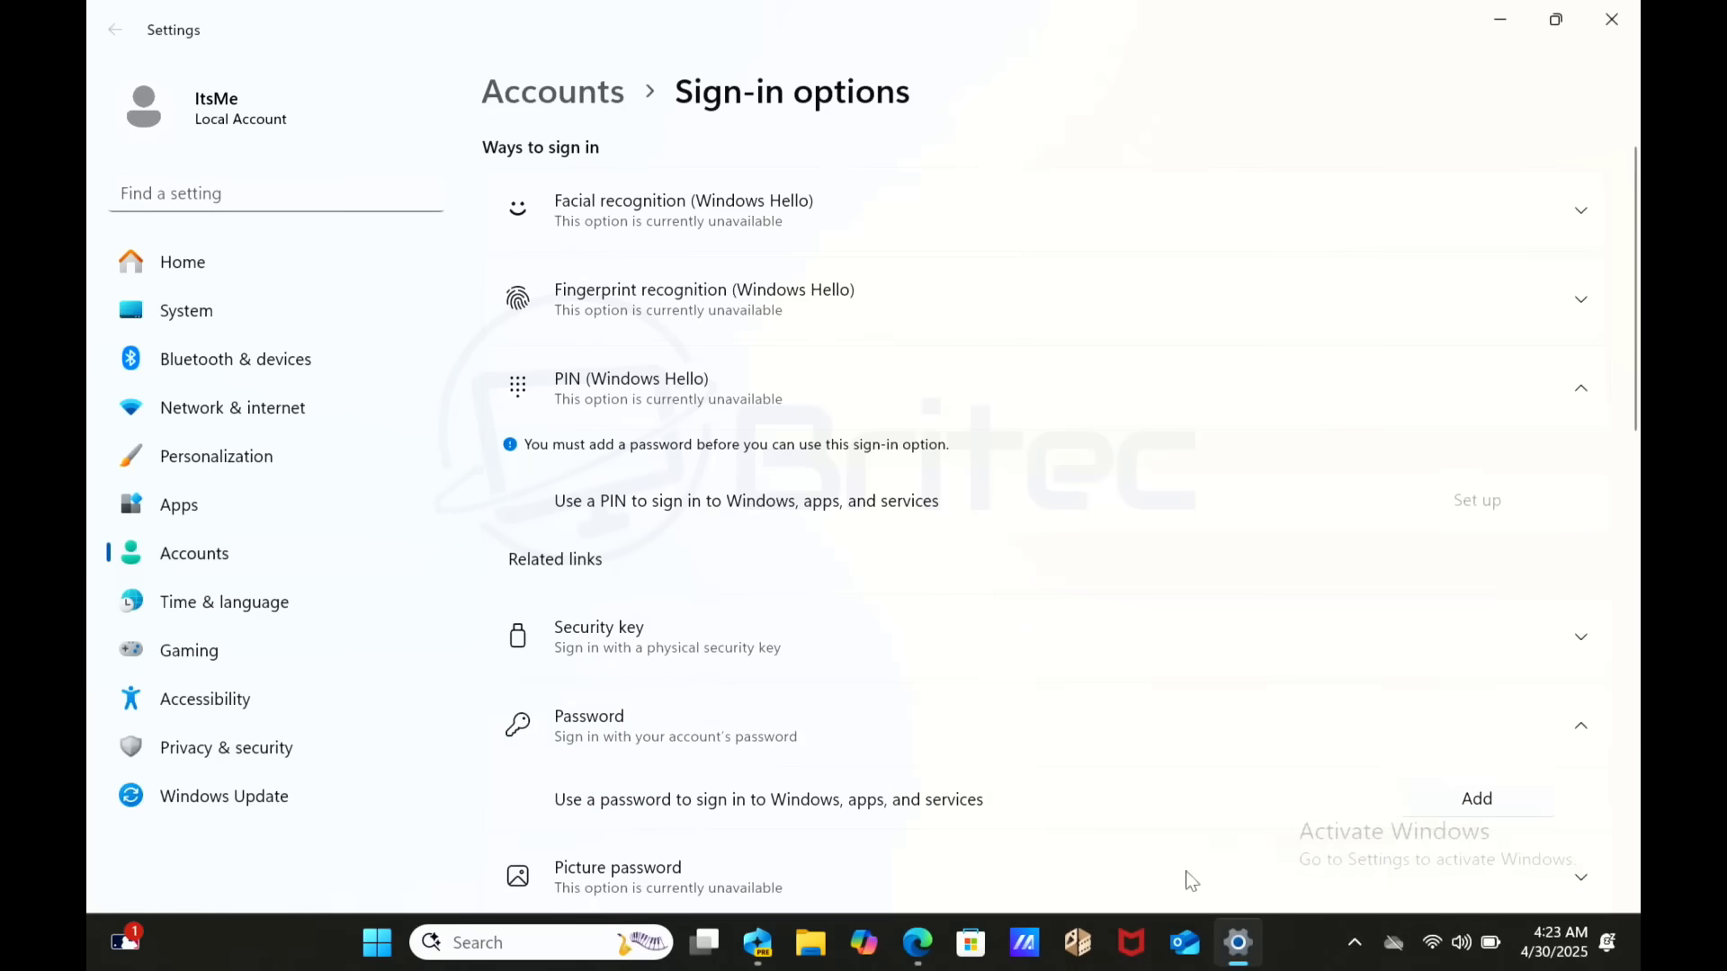
left_click(1536, 812)
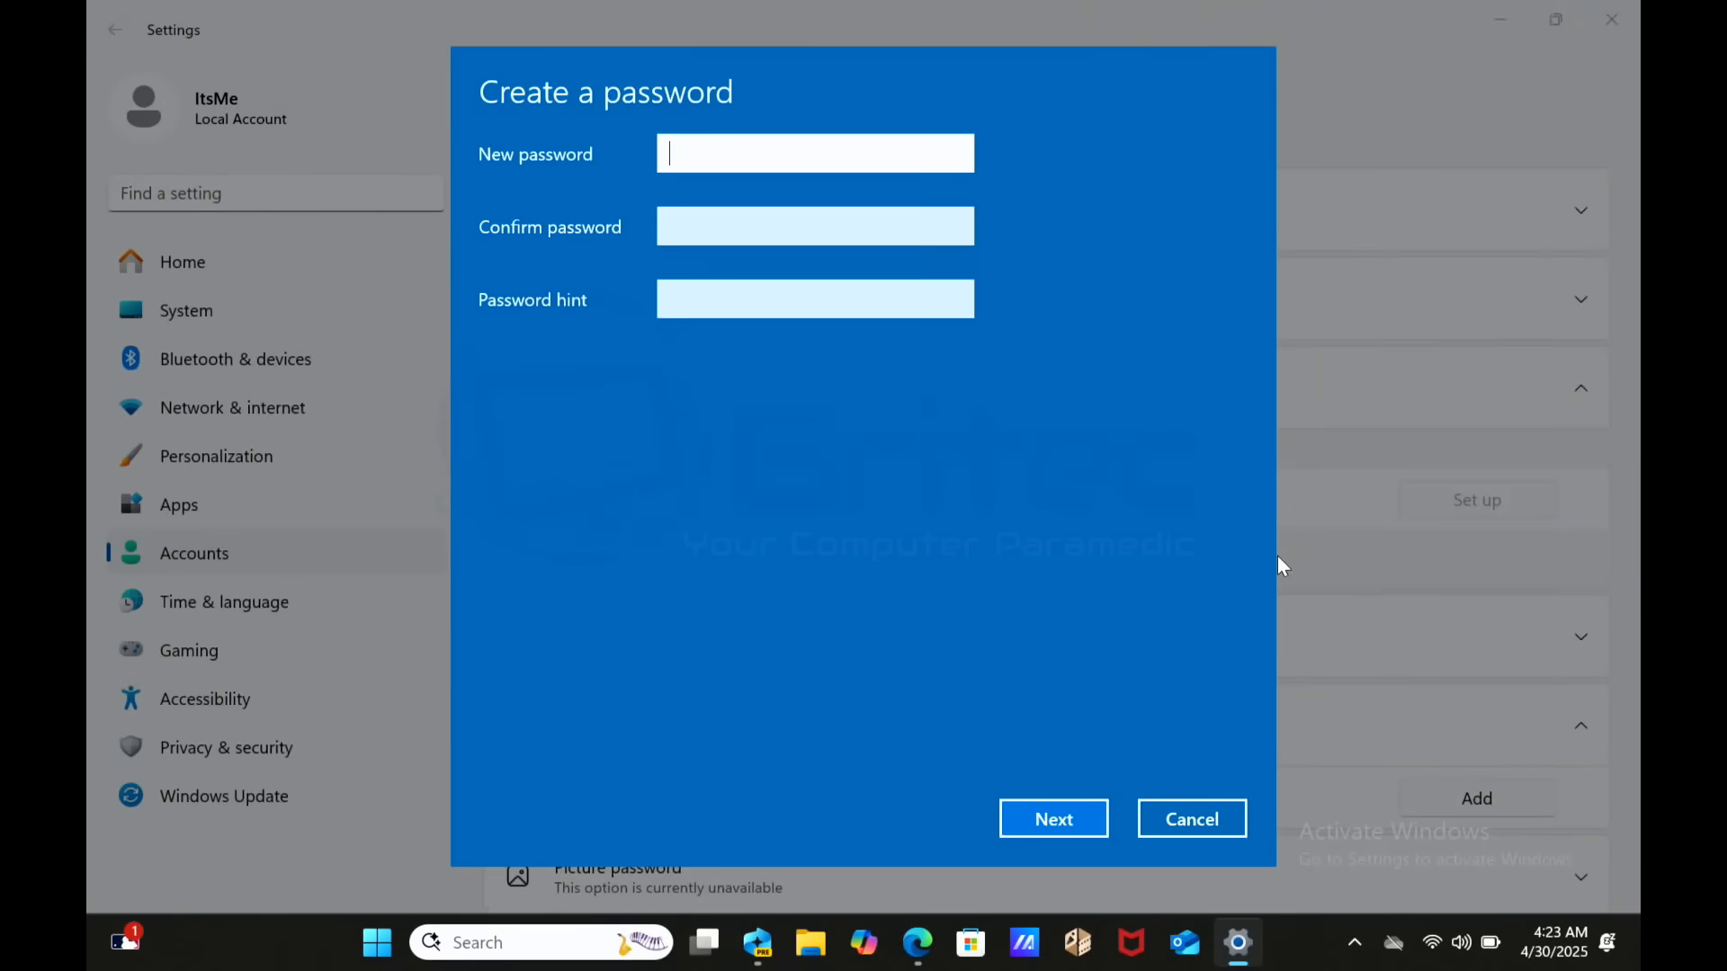
type("123")
type("••••••")
left_click(707, 234)
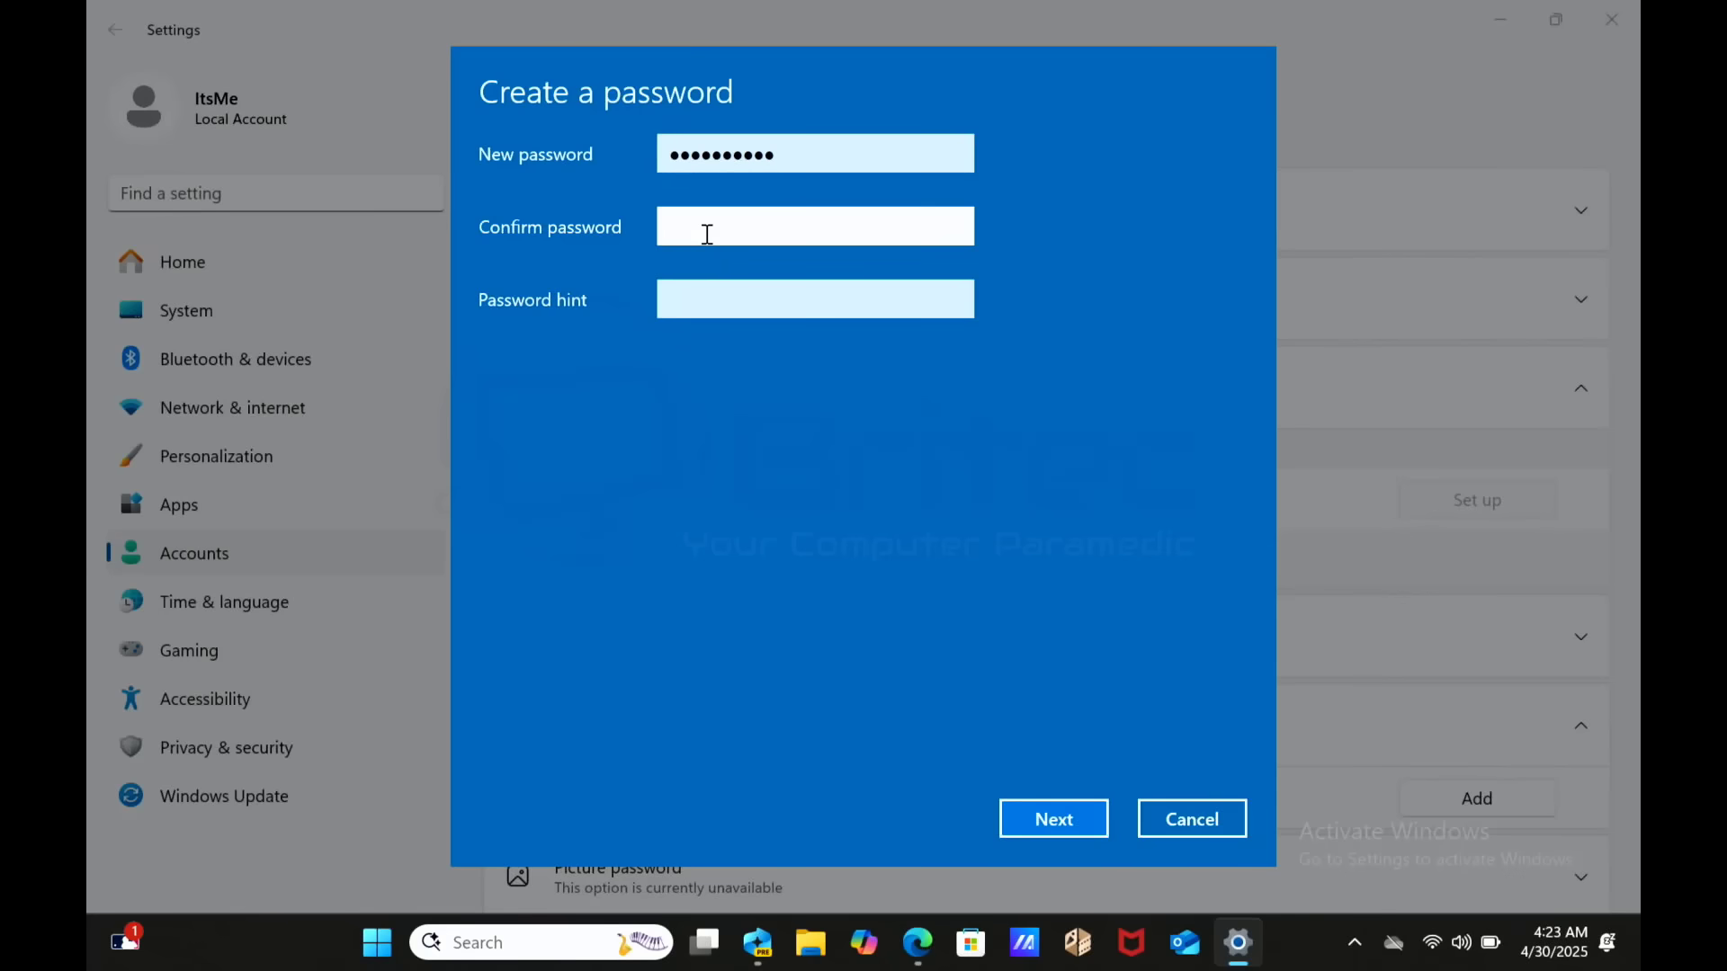
type("•••••••••••")
left_click(700, 296)
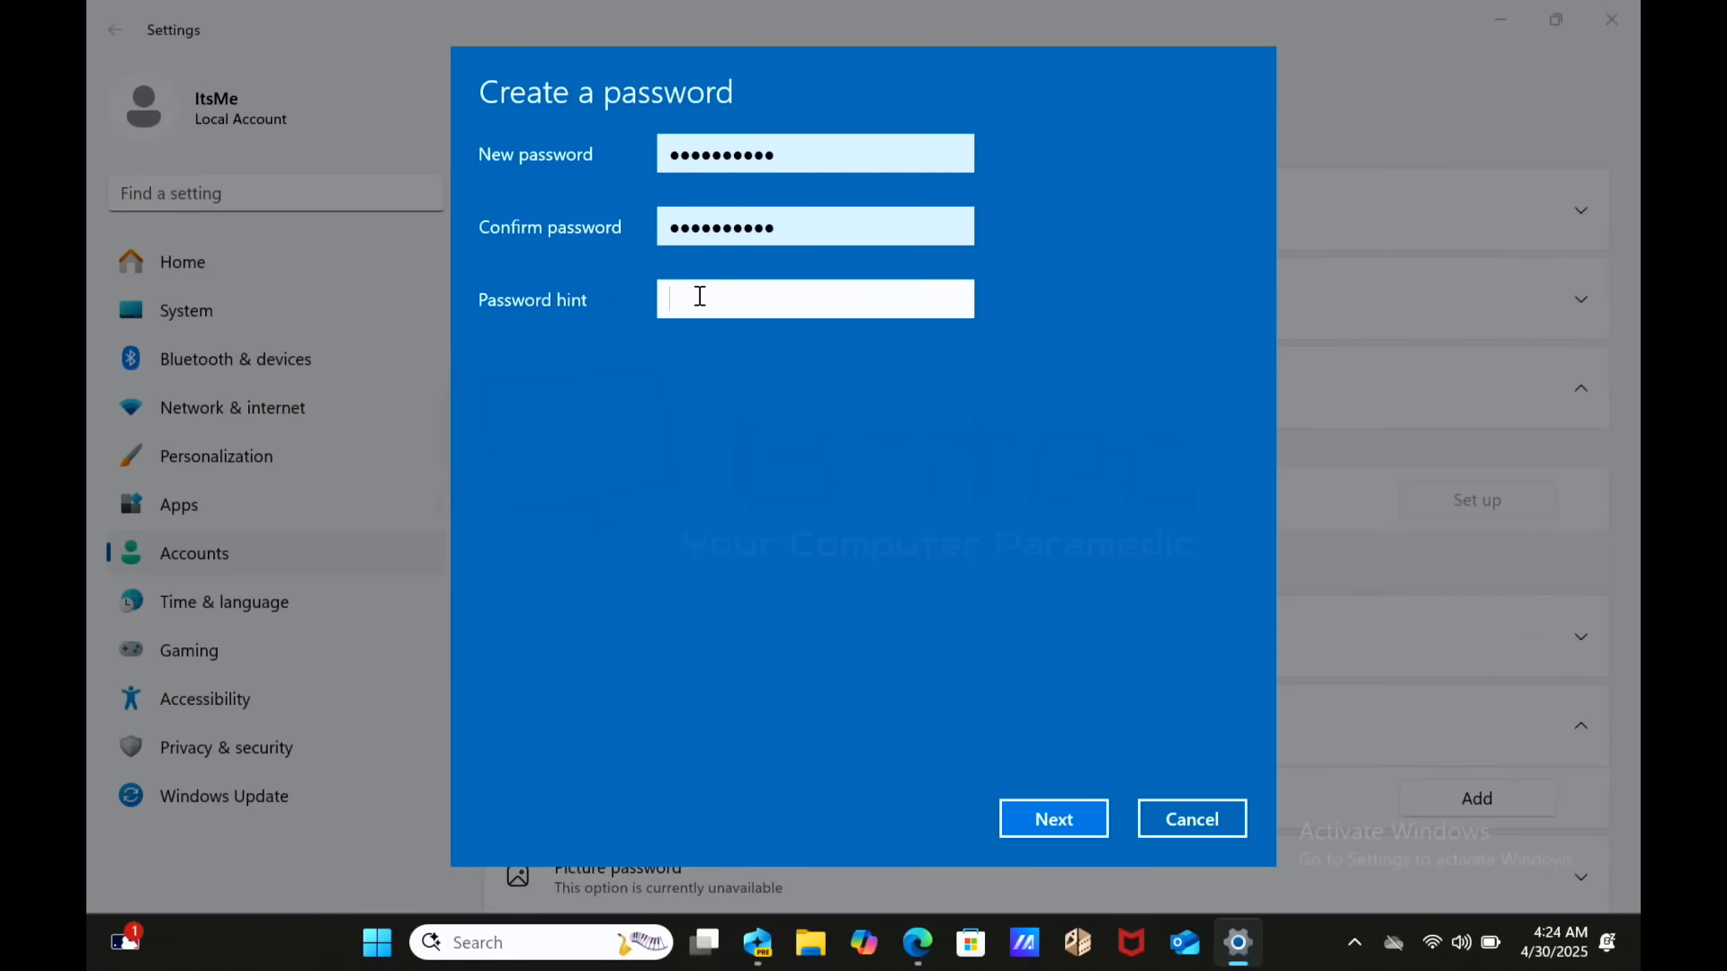
type("name")
left_click(1103, 810)
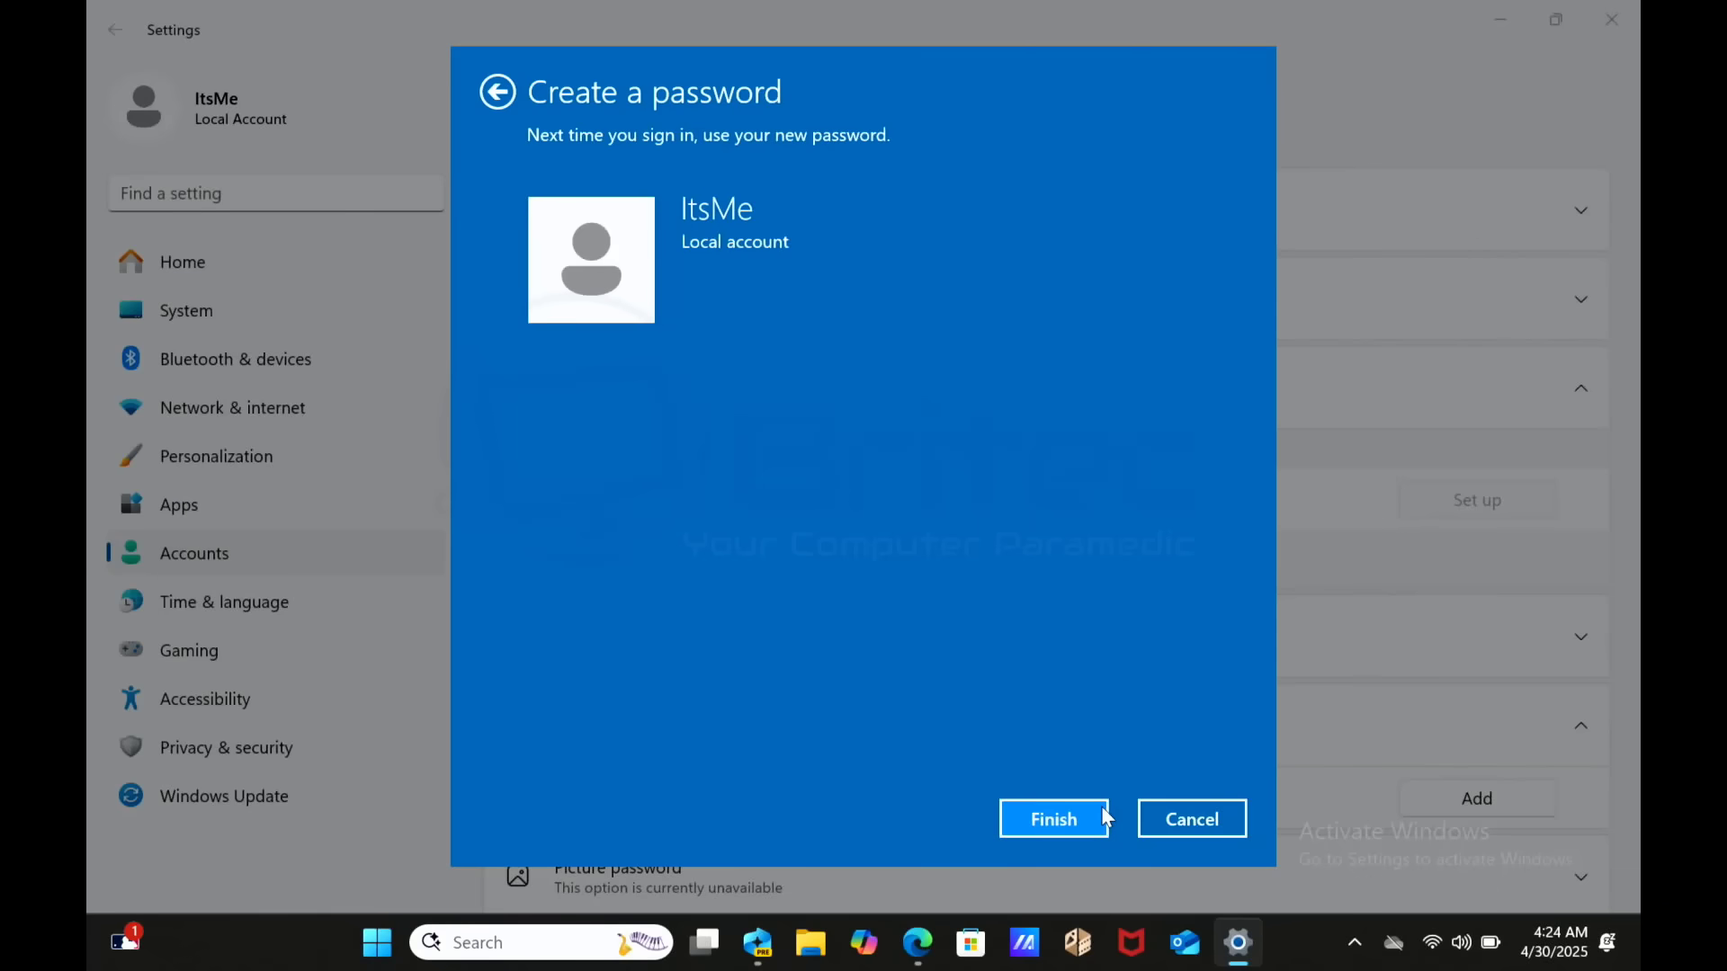
- Finish creating the password, then start PIN setup by verifying the account password
left_click(1102, 807)
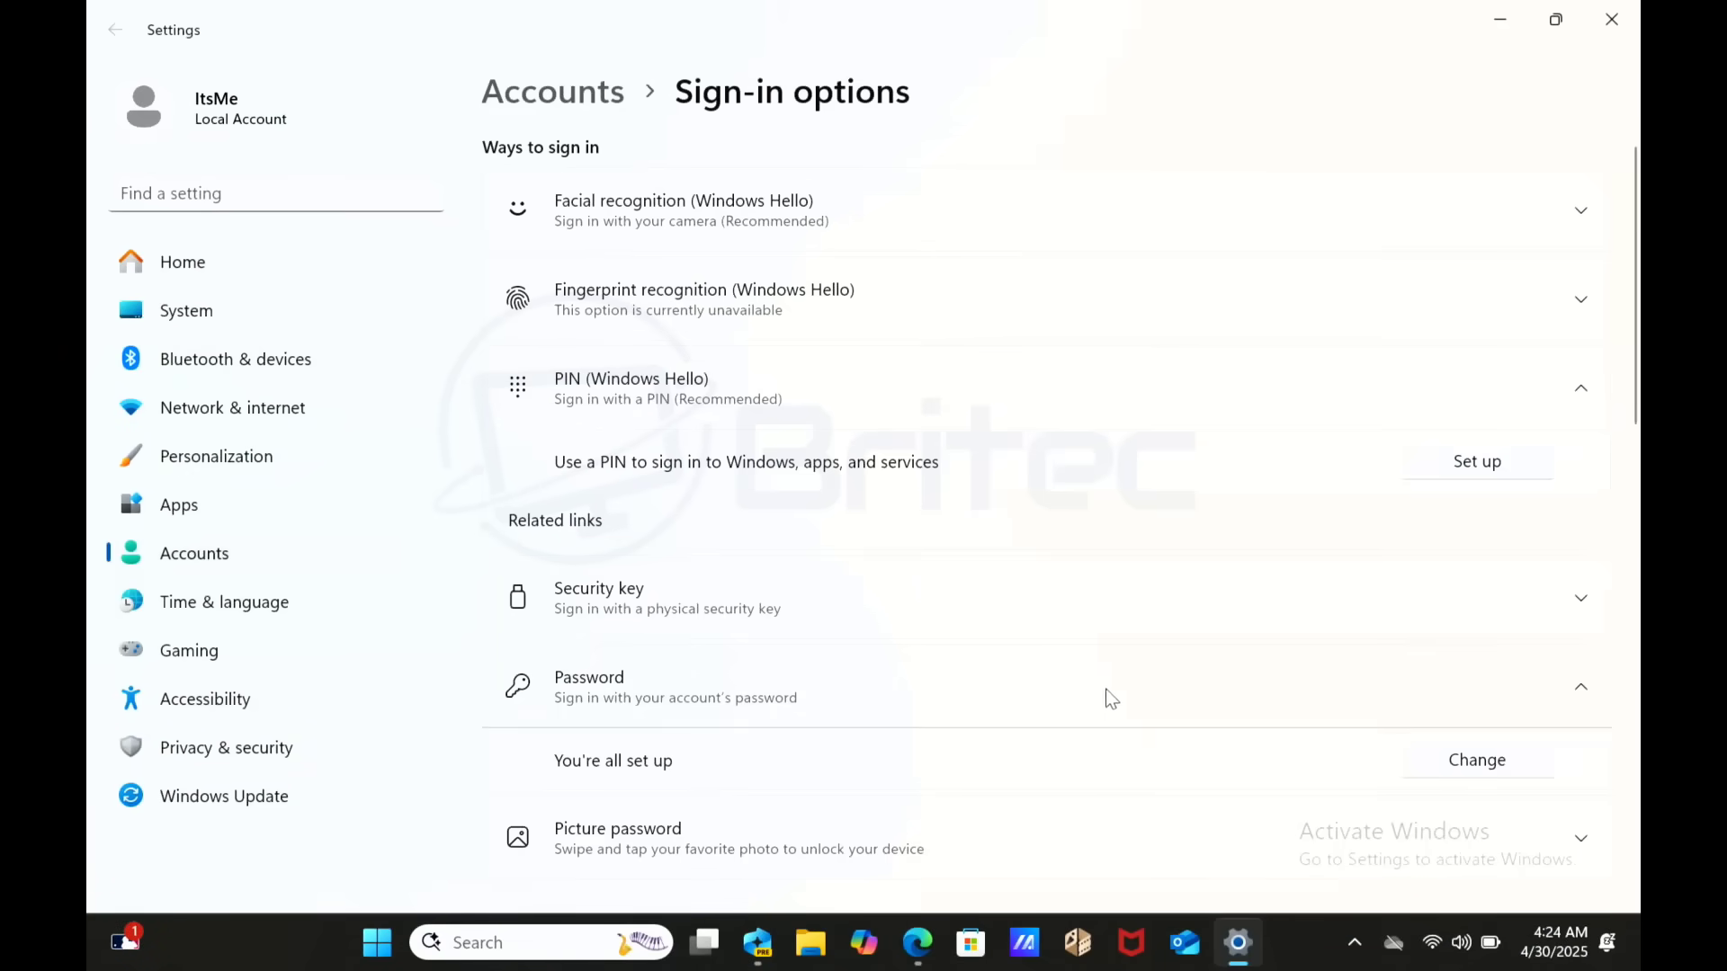
left_click(1477, 464)
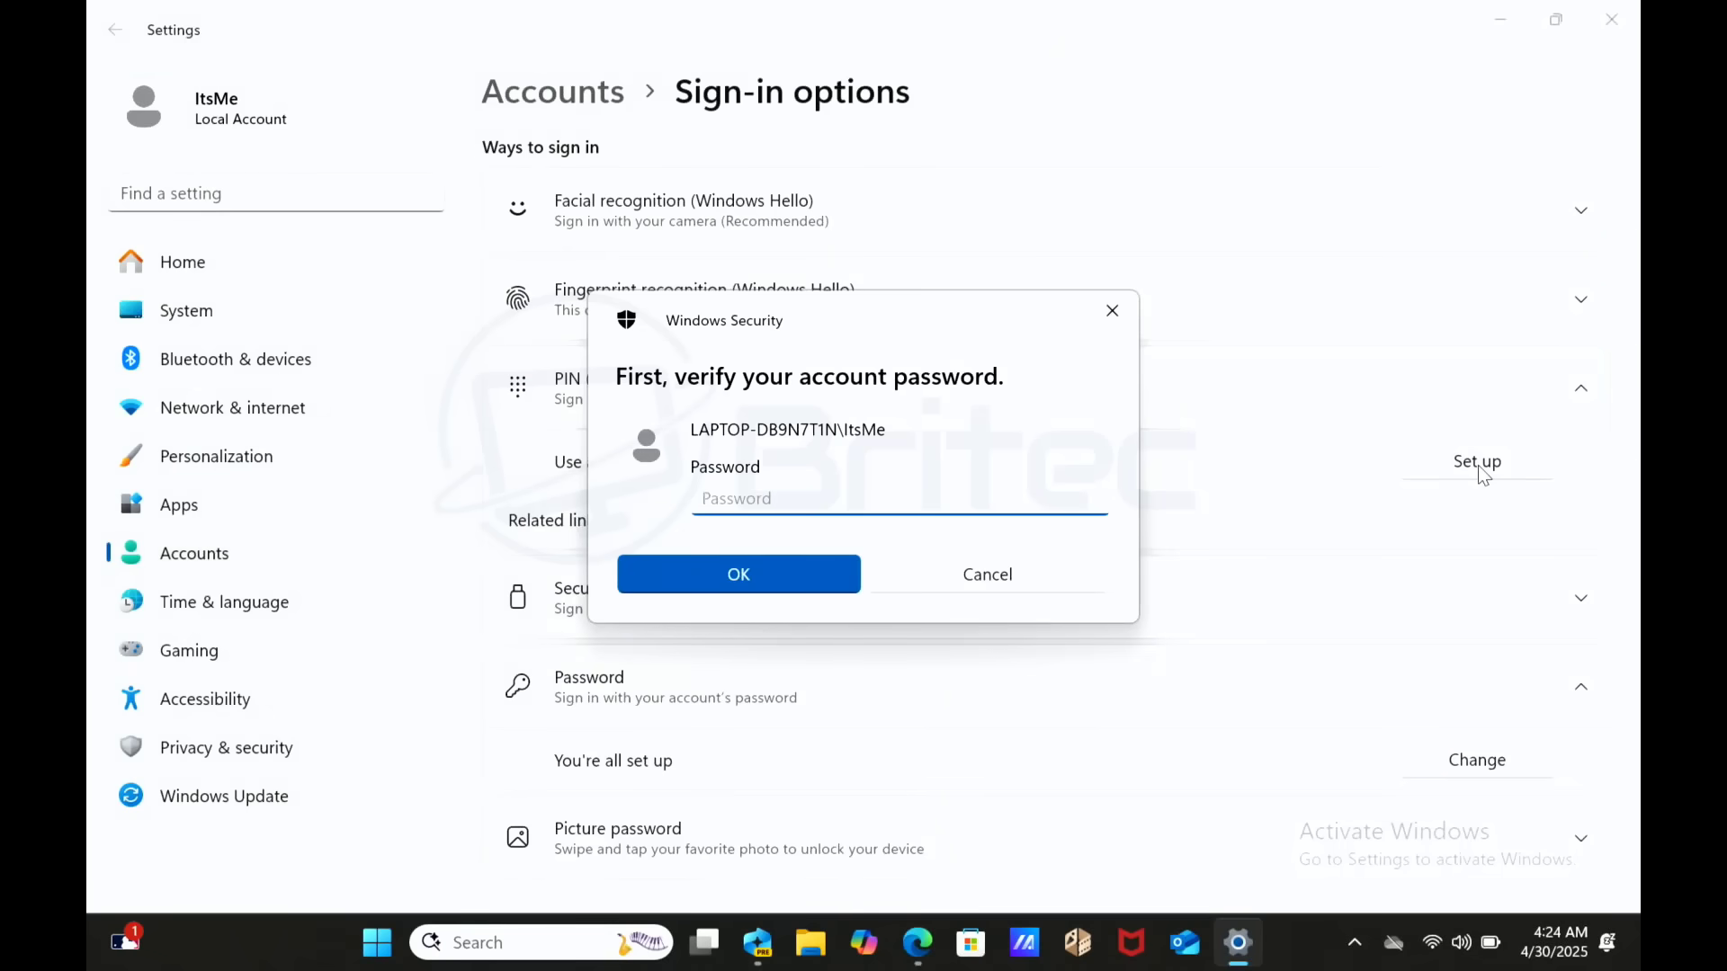
type("••••••••••")
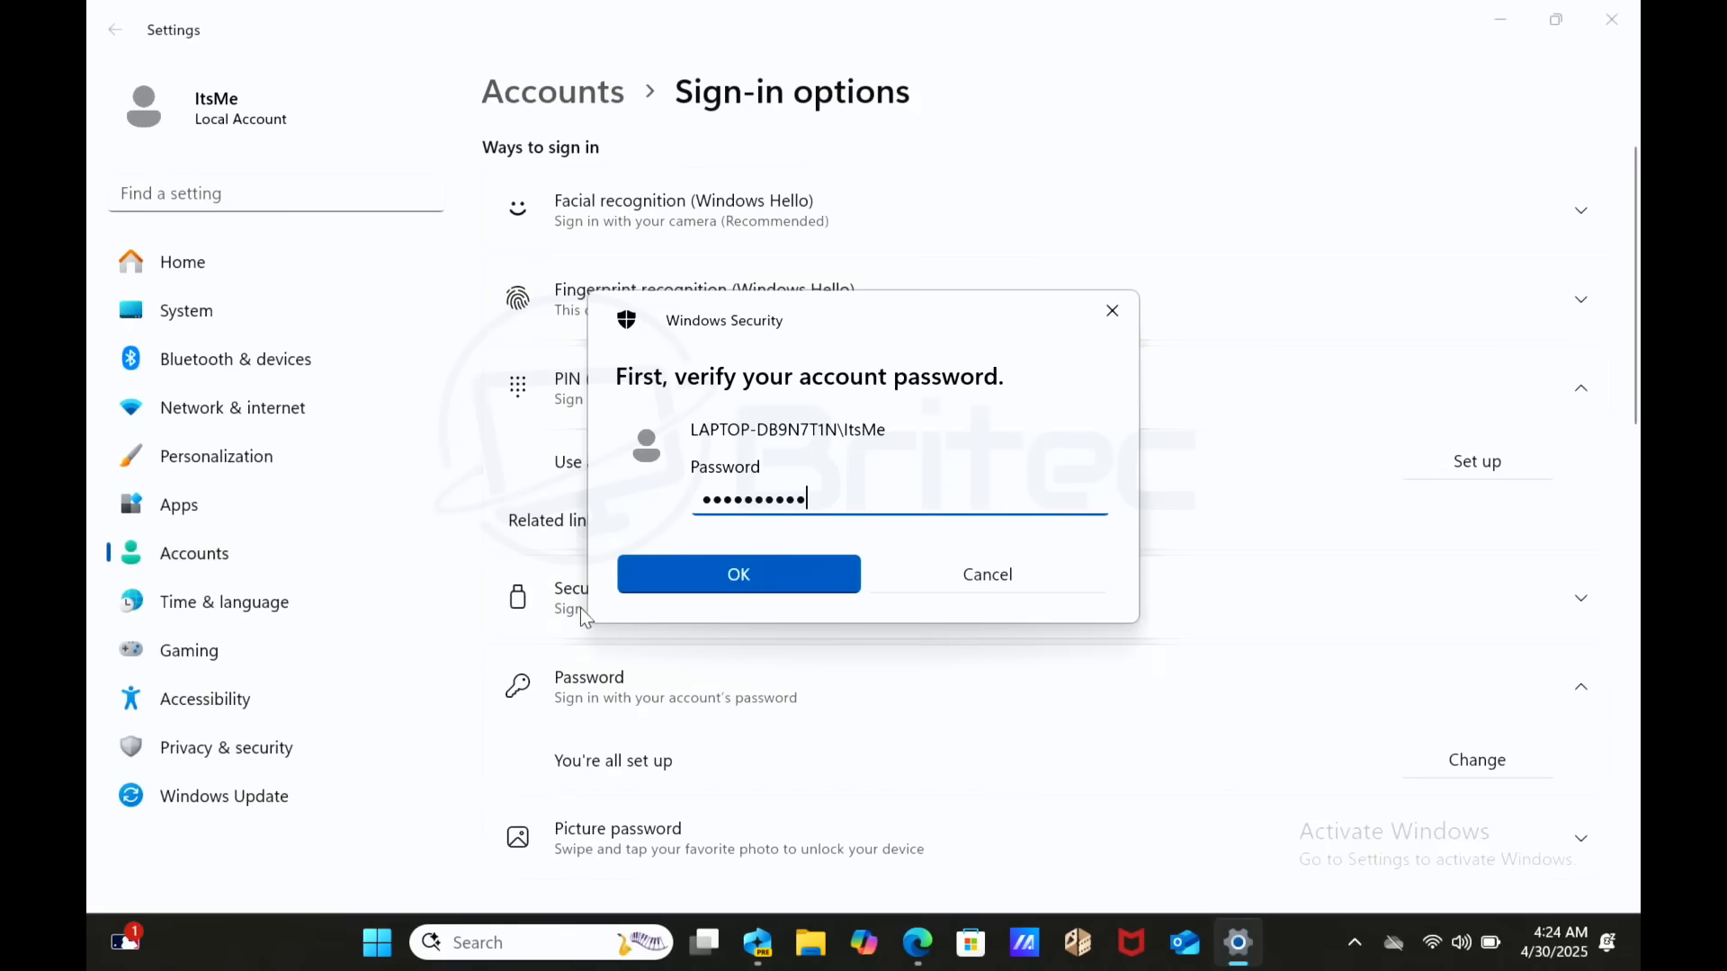
left_click(729, 576)
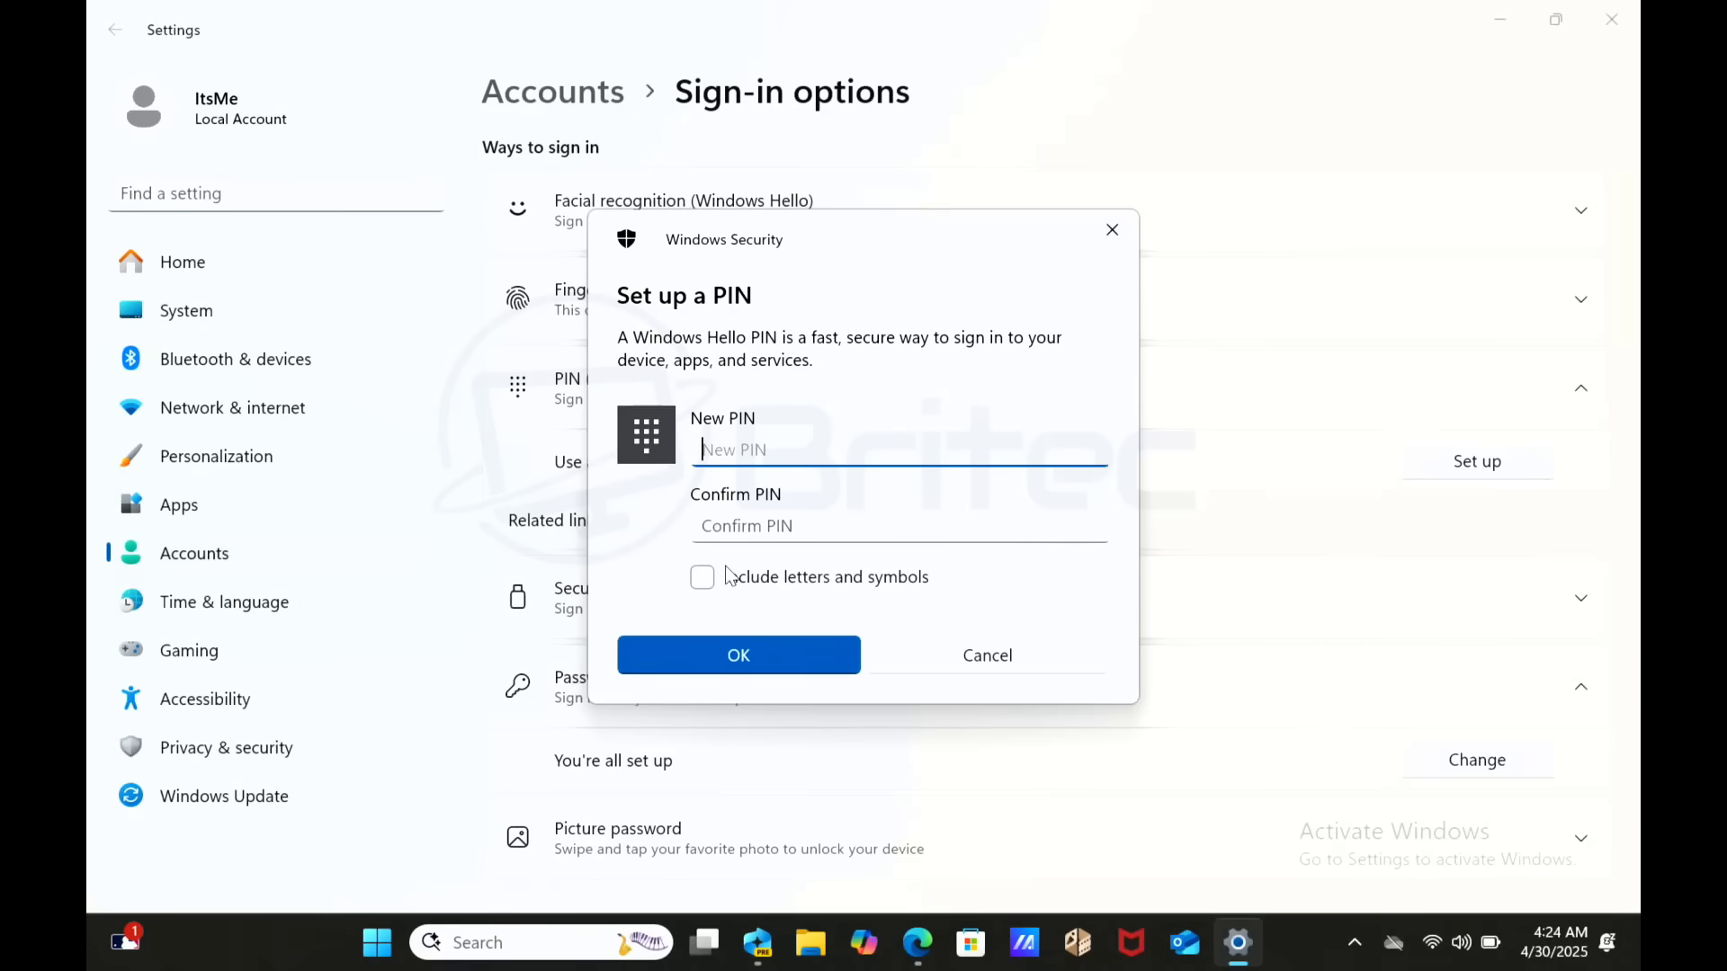
- Enter and confirm the new Windows Hello PIN and save it
type("1234")
double_click(767, 438)
type("1234")
left_click(720, 524)
type("1234")
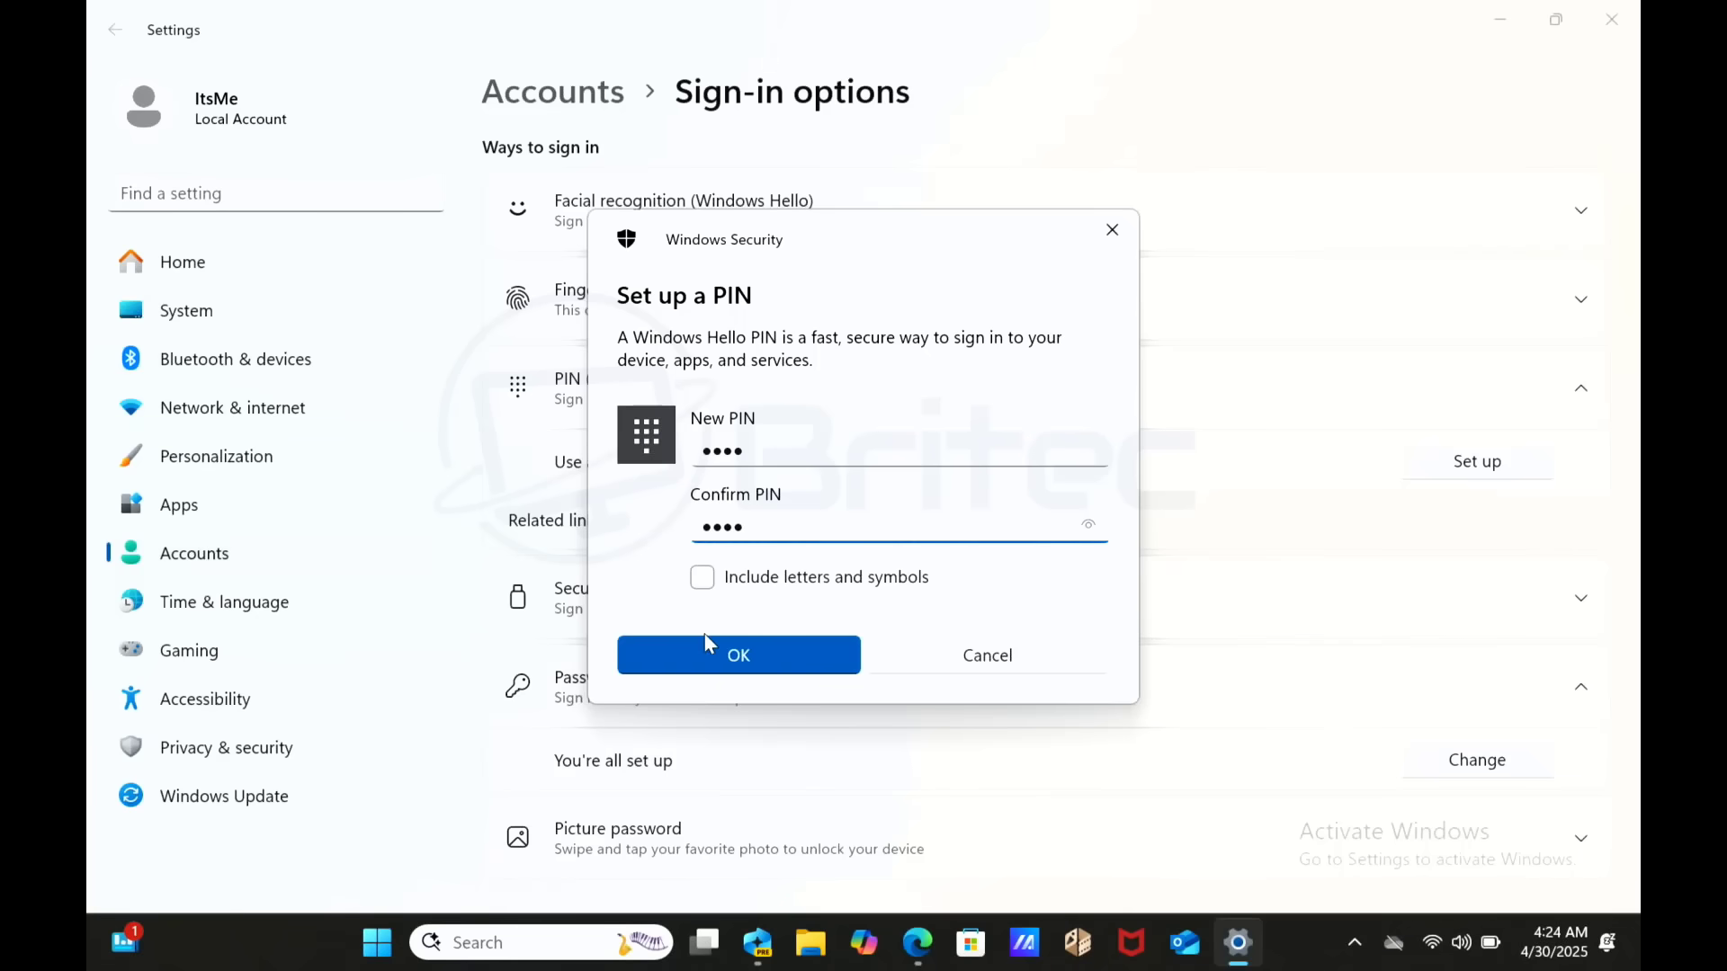
left_click(746, 668)
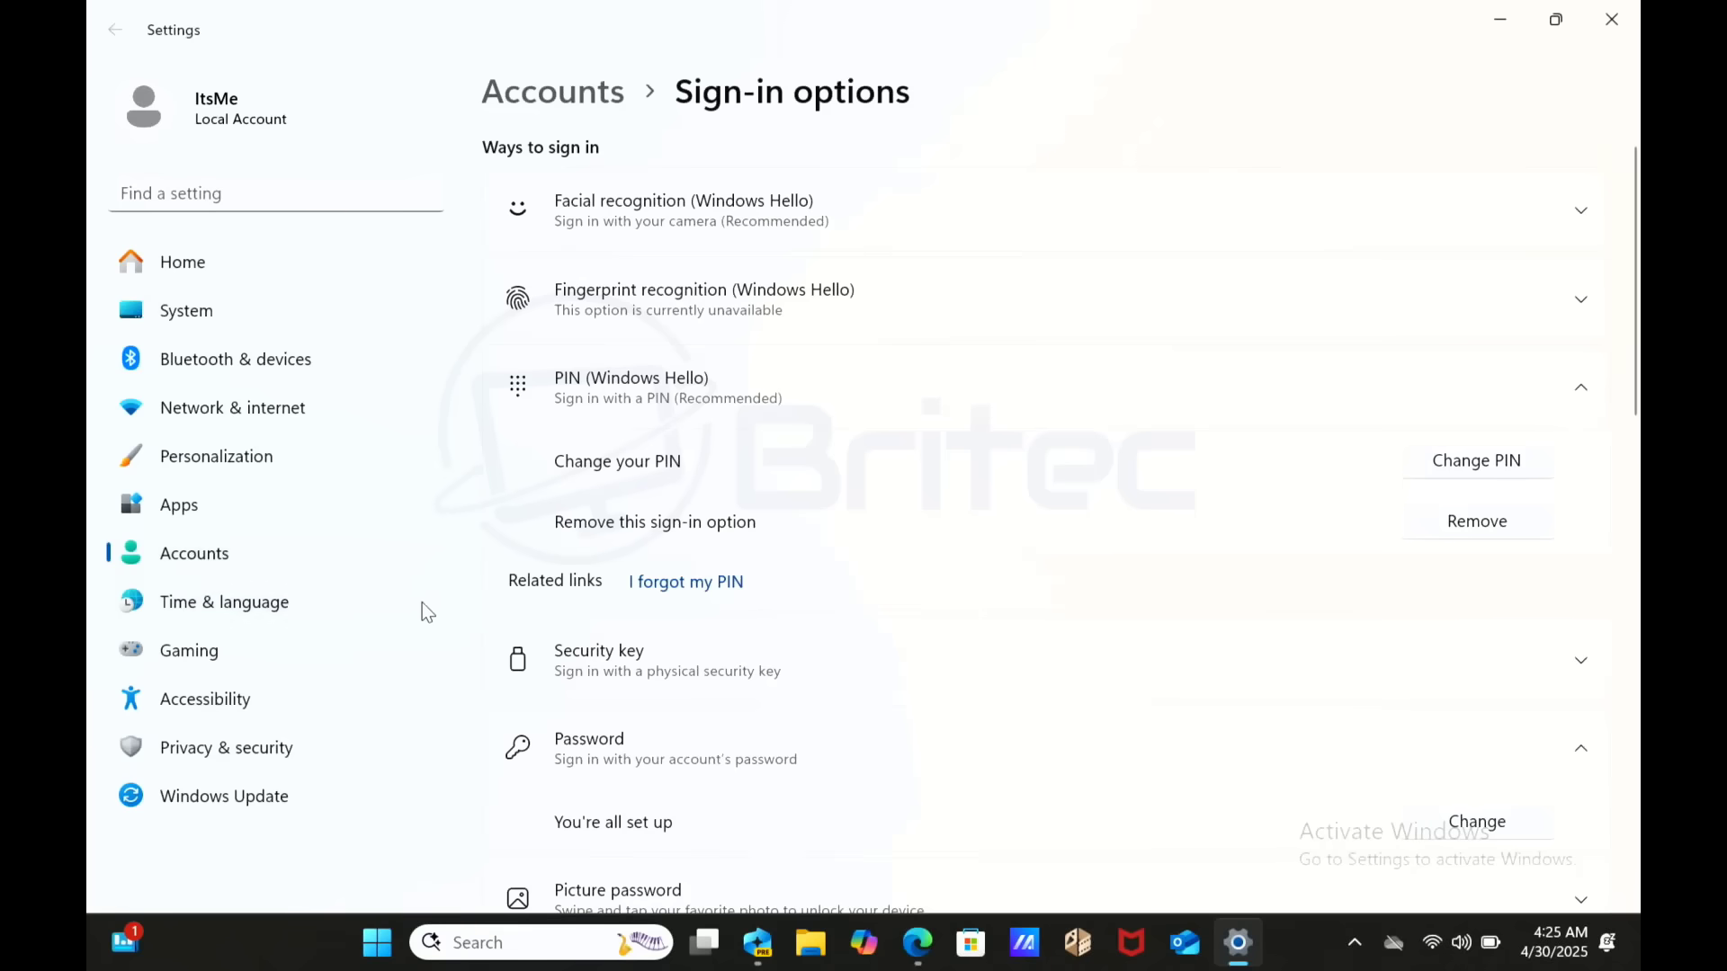
- Open Privacy & security > Recall & snapshots to view its Windows Hello and encryption requirements
left_click(212, 749)
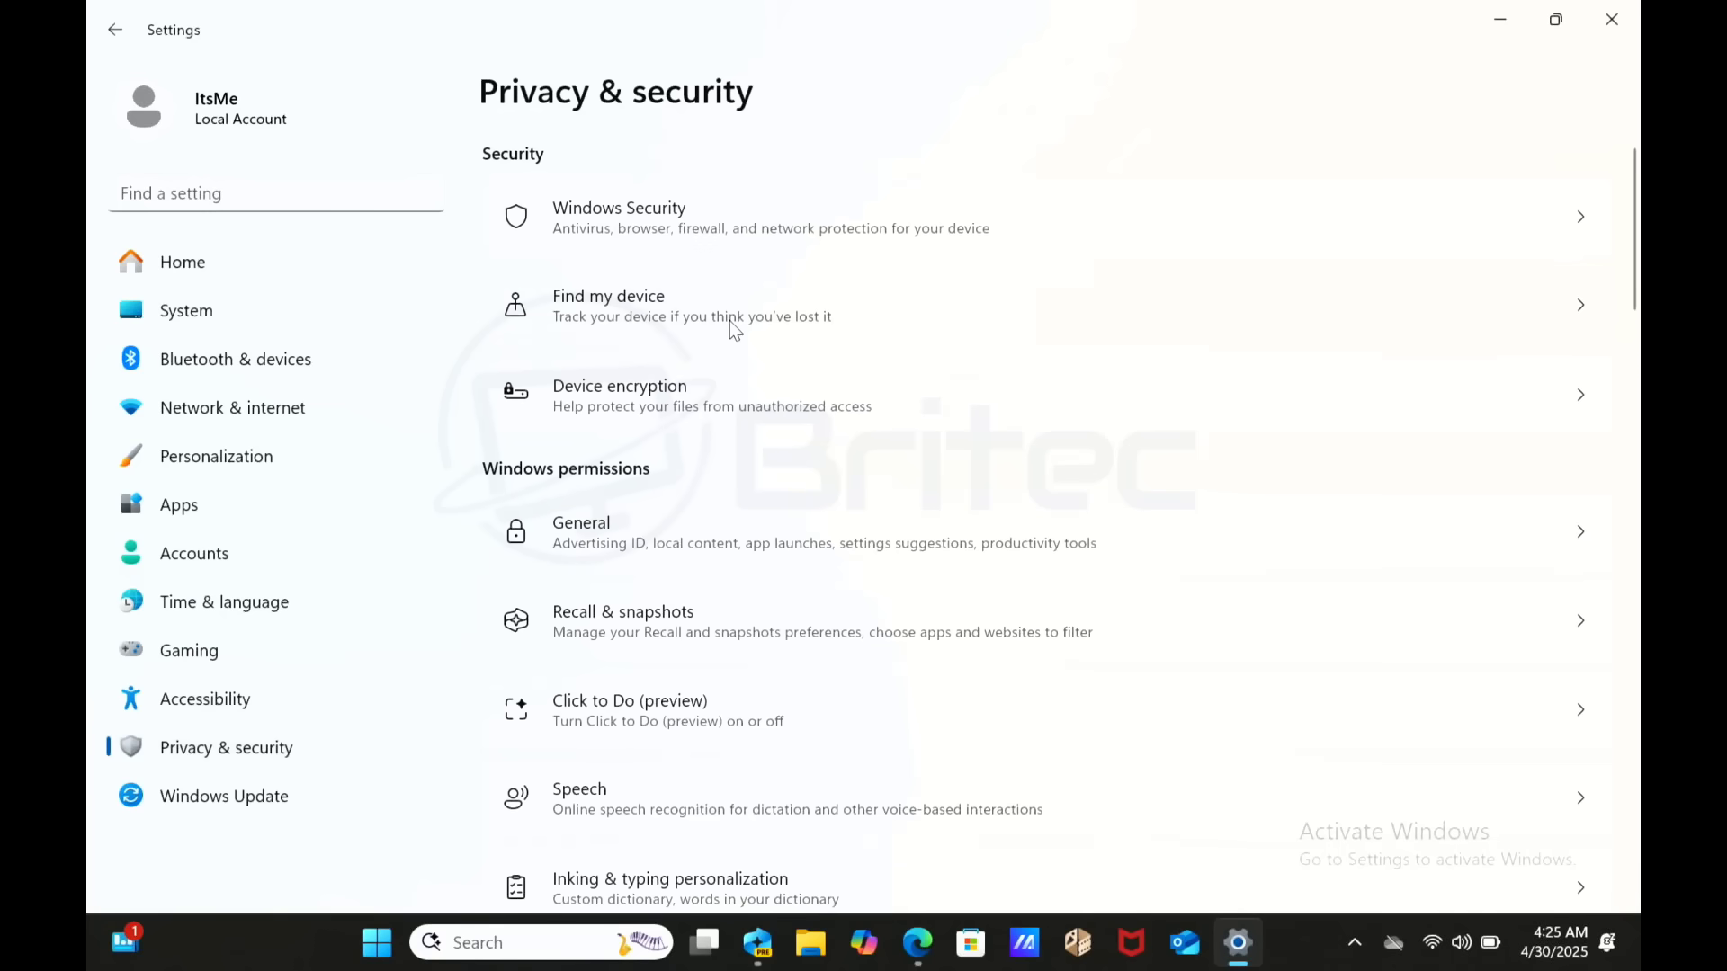
left_click(732, 617)
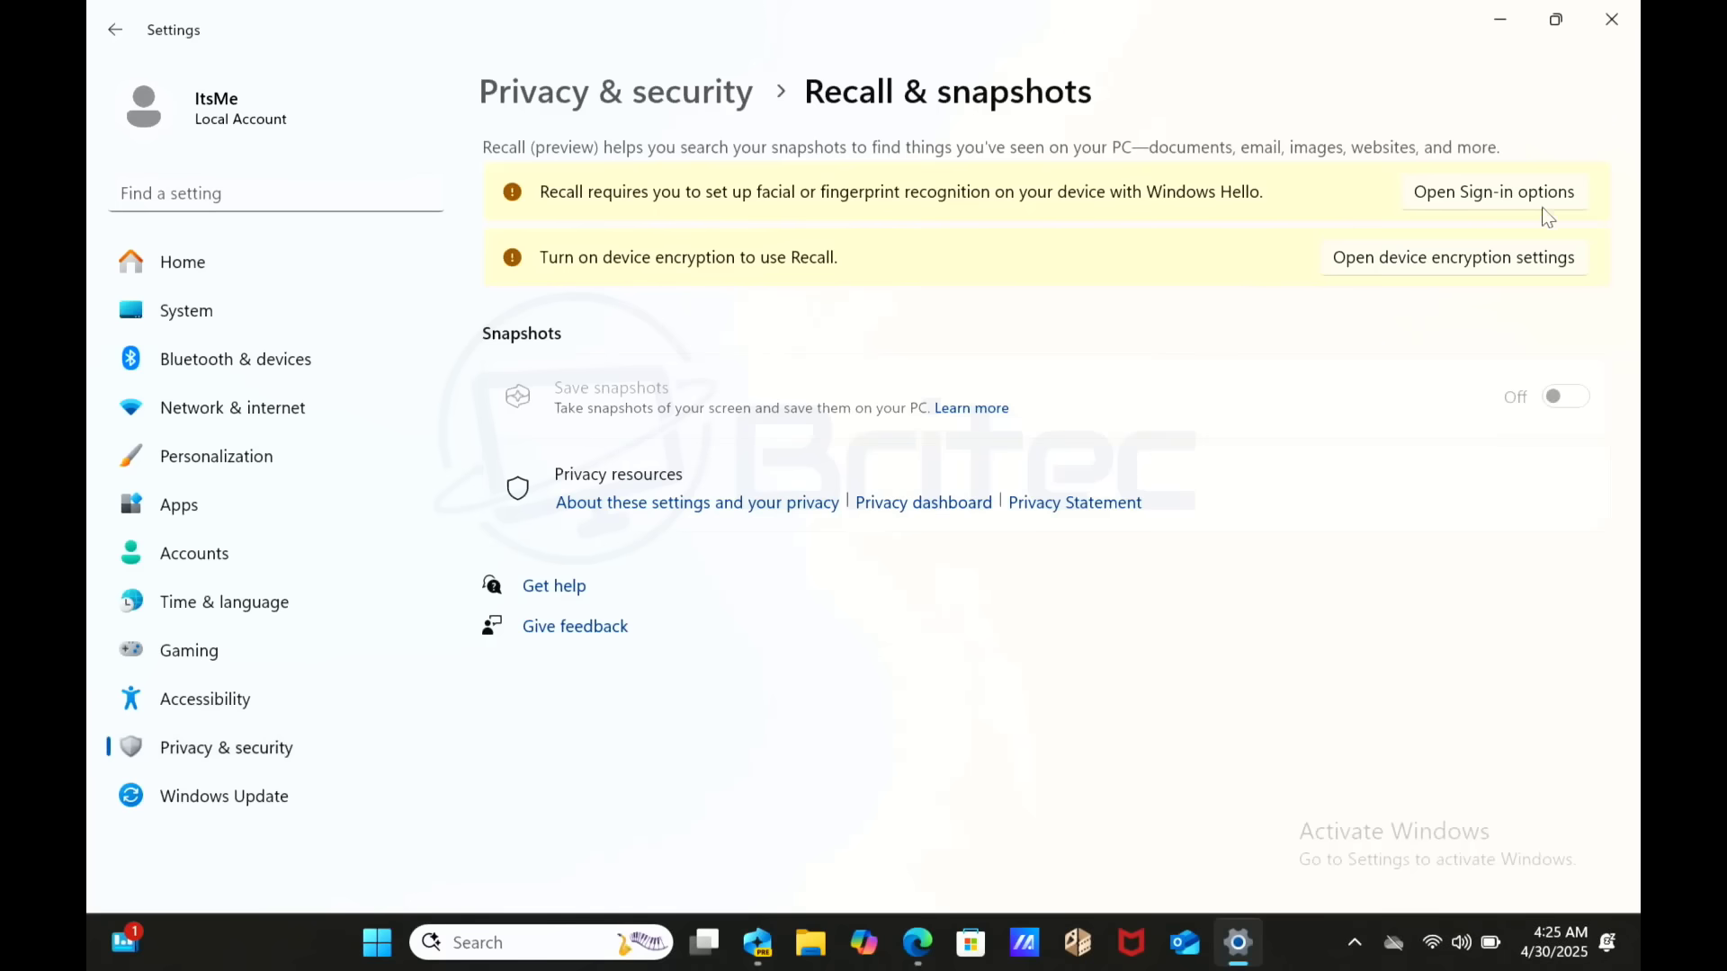
- Start Windows Hello face setup from Sign-in options, verifying identity with the PIN
left_click(1489, 194)
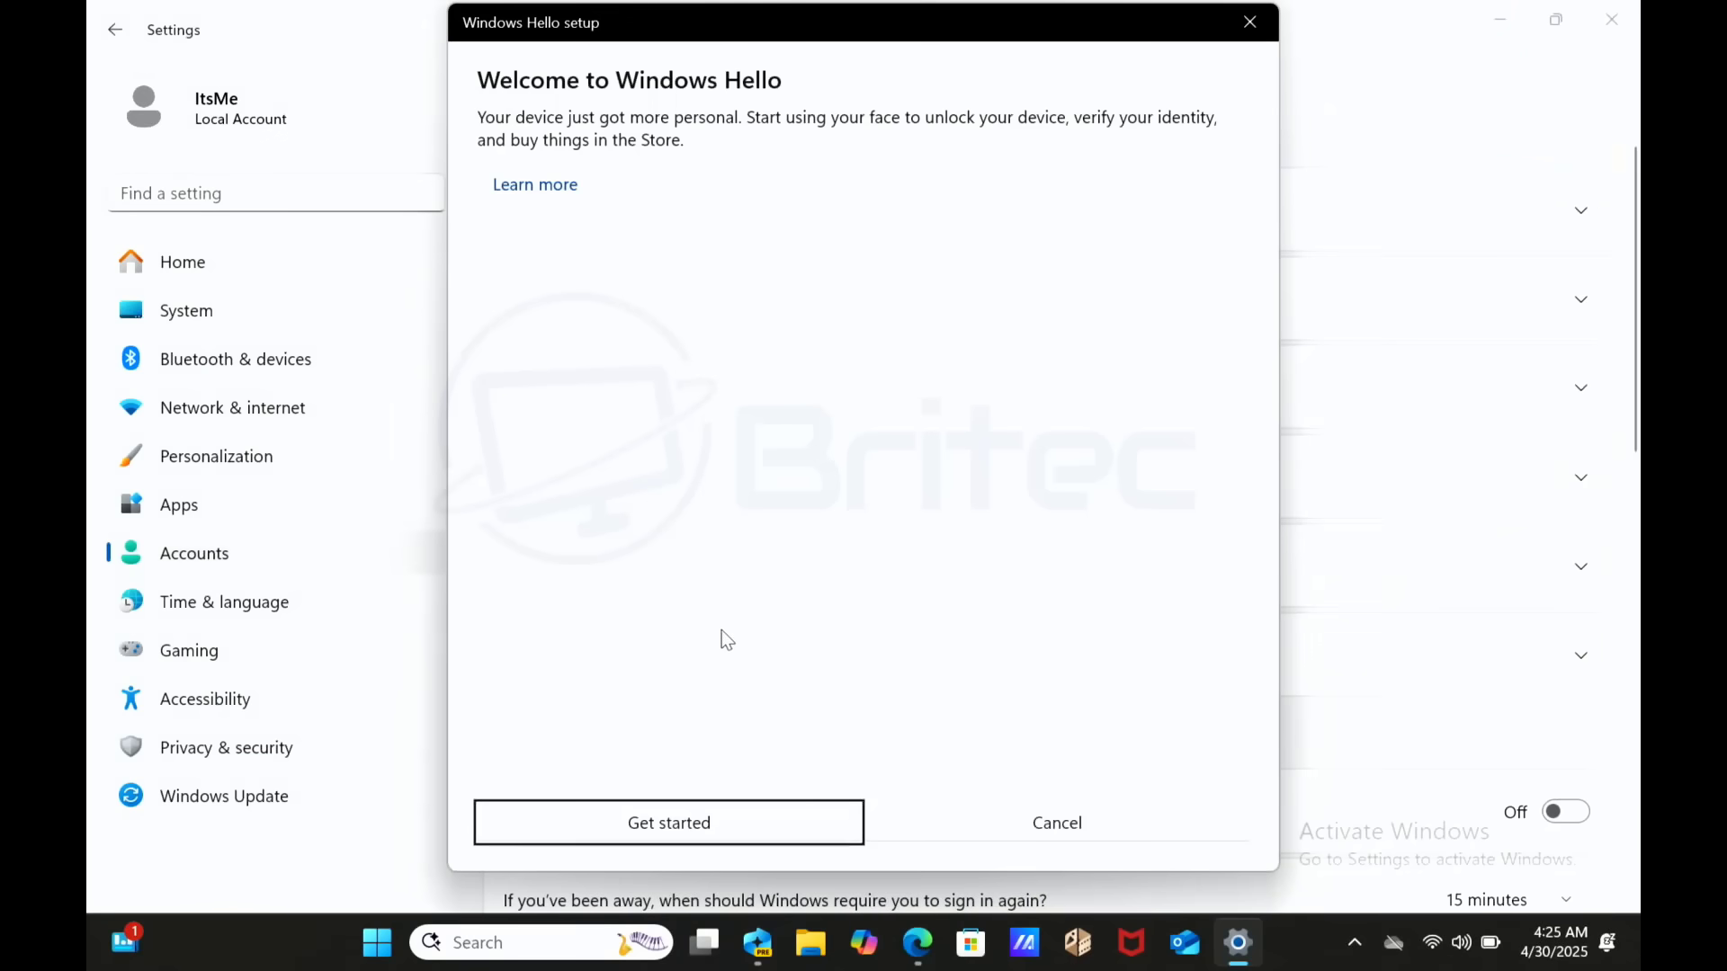
left_click(705, 821)
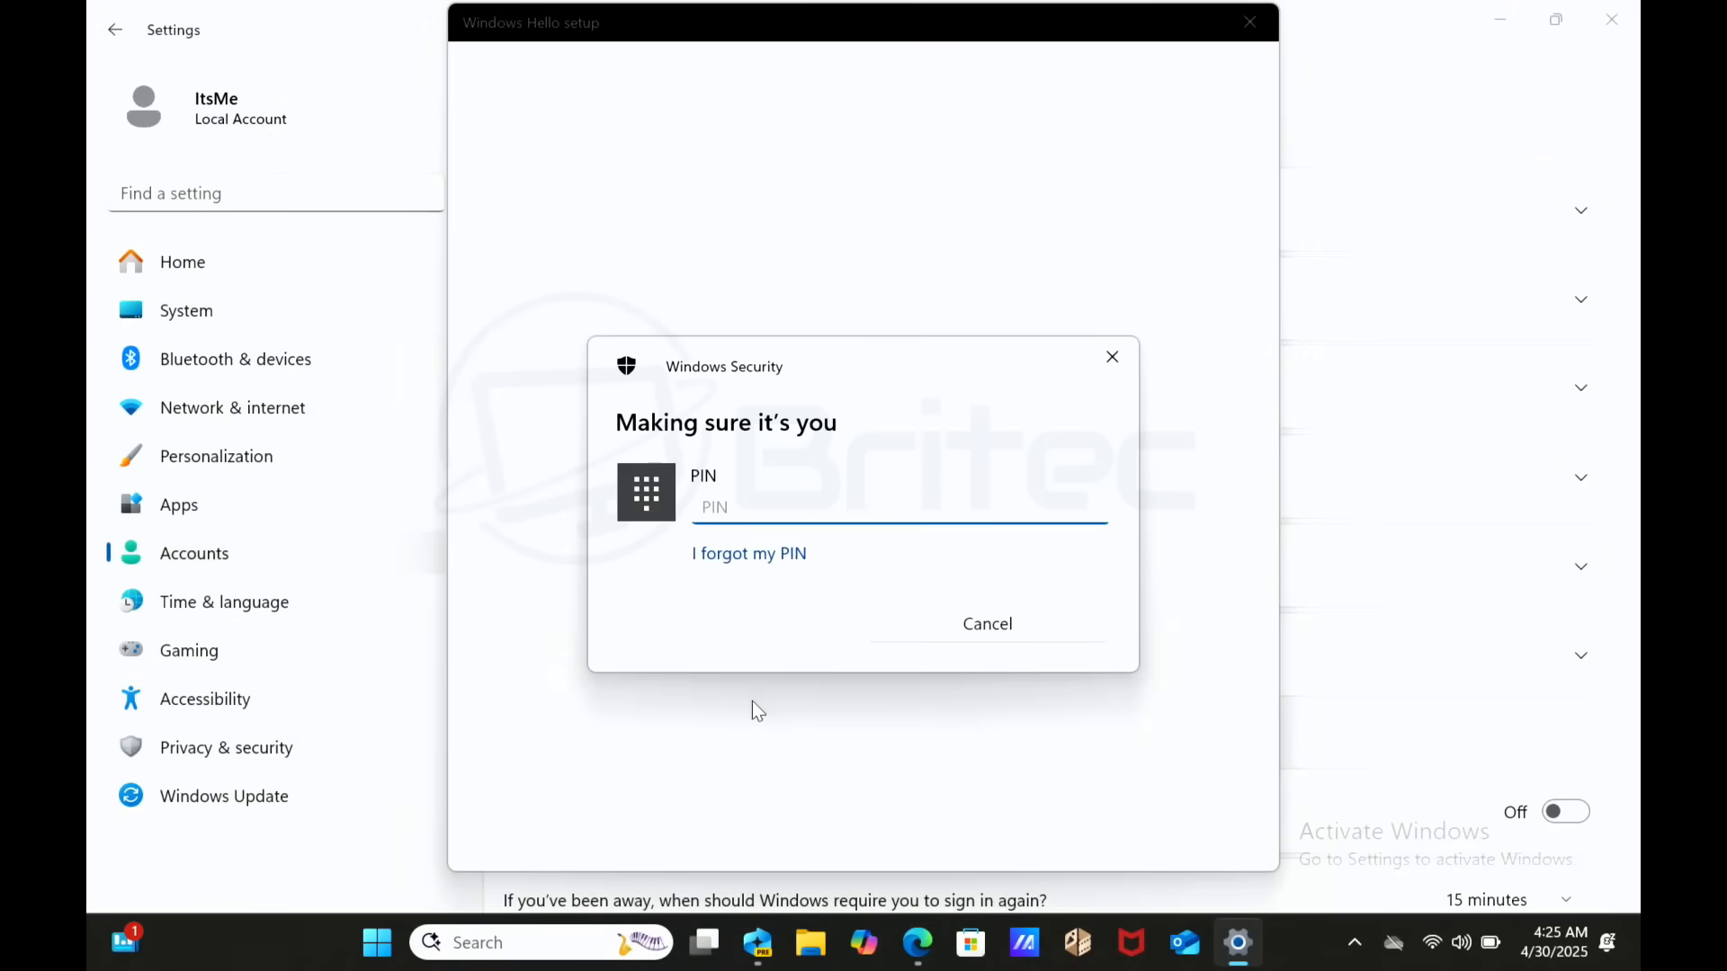
type("1234")
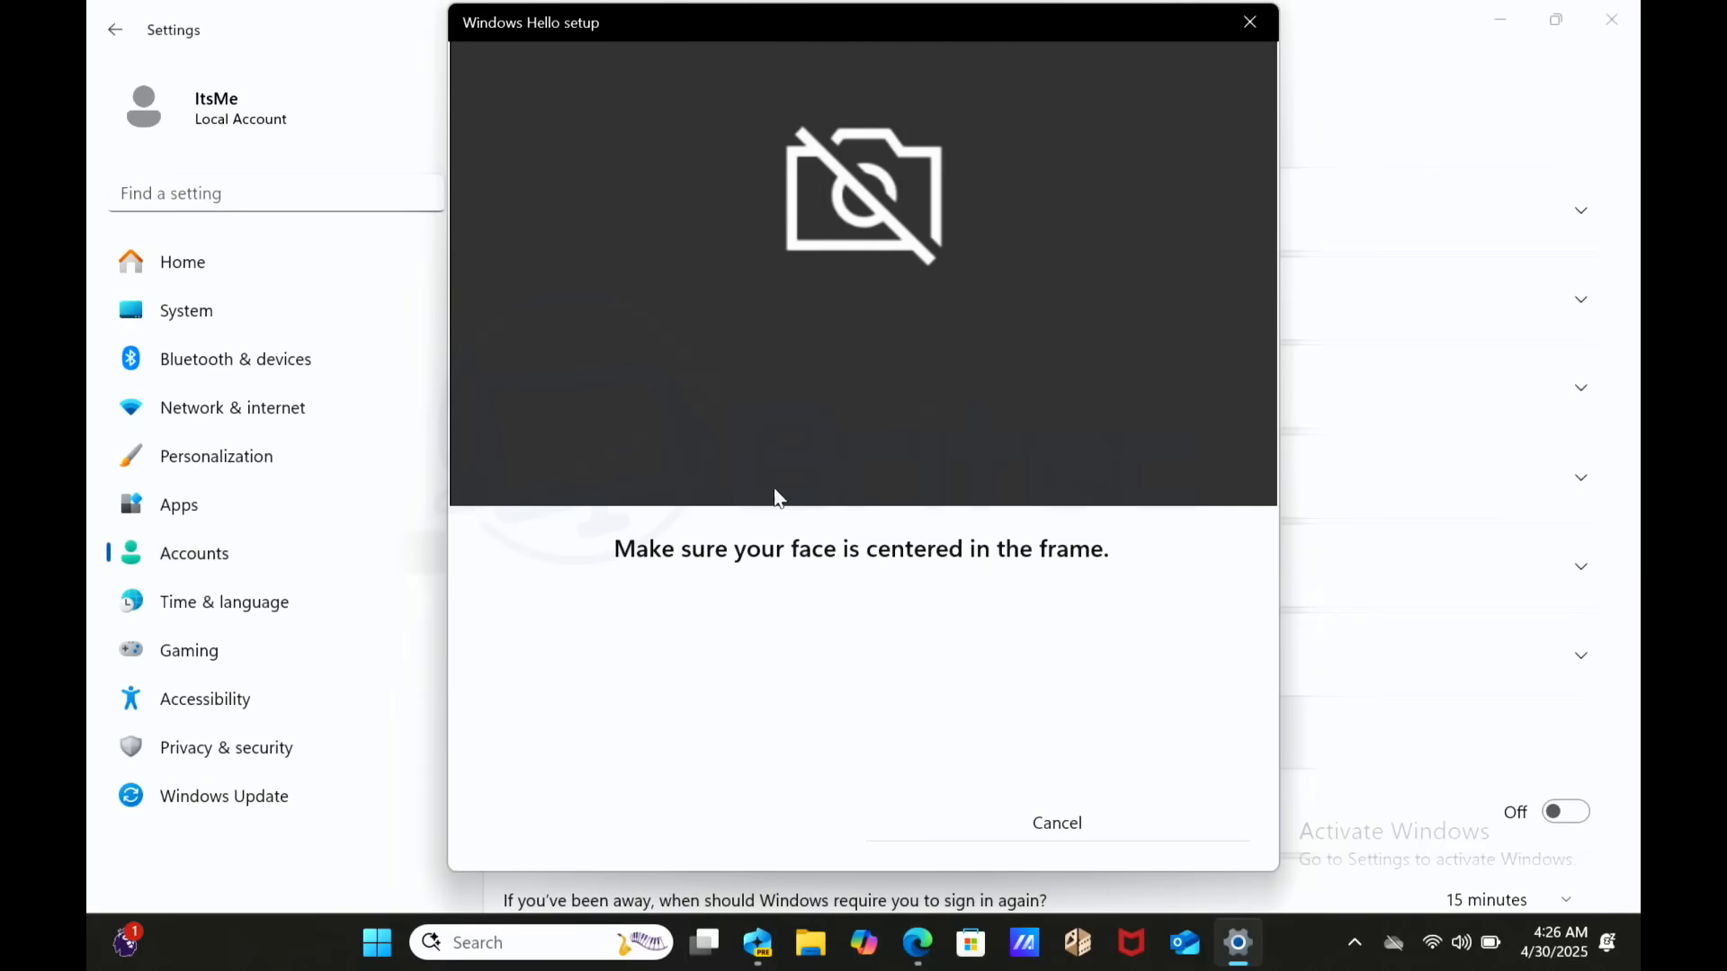
- Cancel the face setup and navigate Privacy & security to the Camera permissions page
left_click(1069, 823)
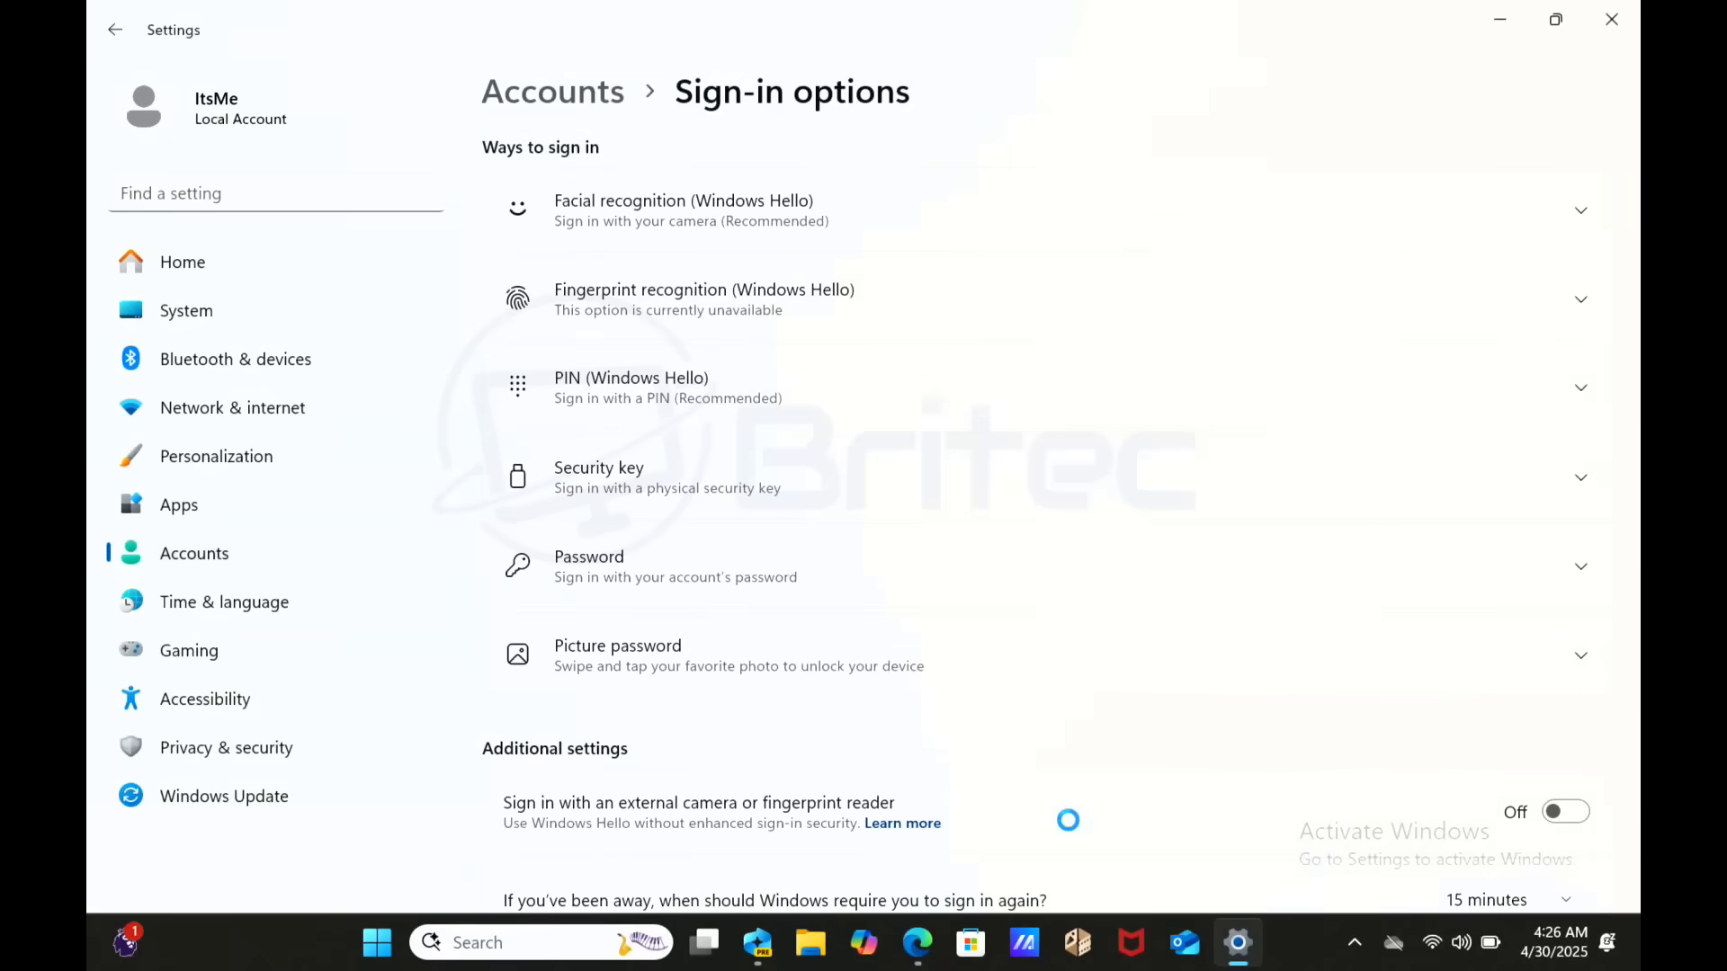
left_click(277, 751)
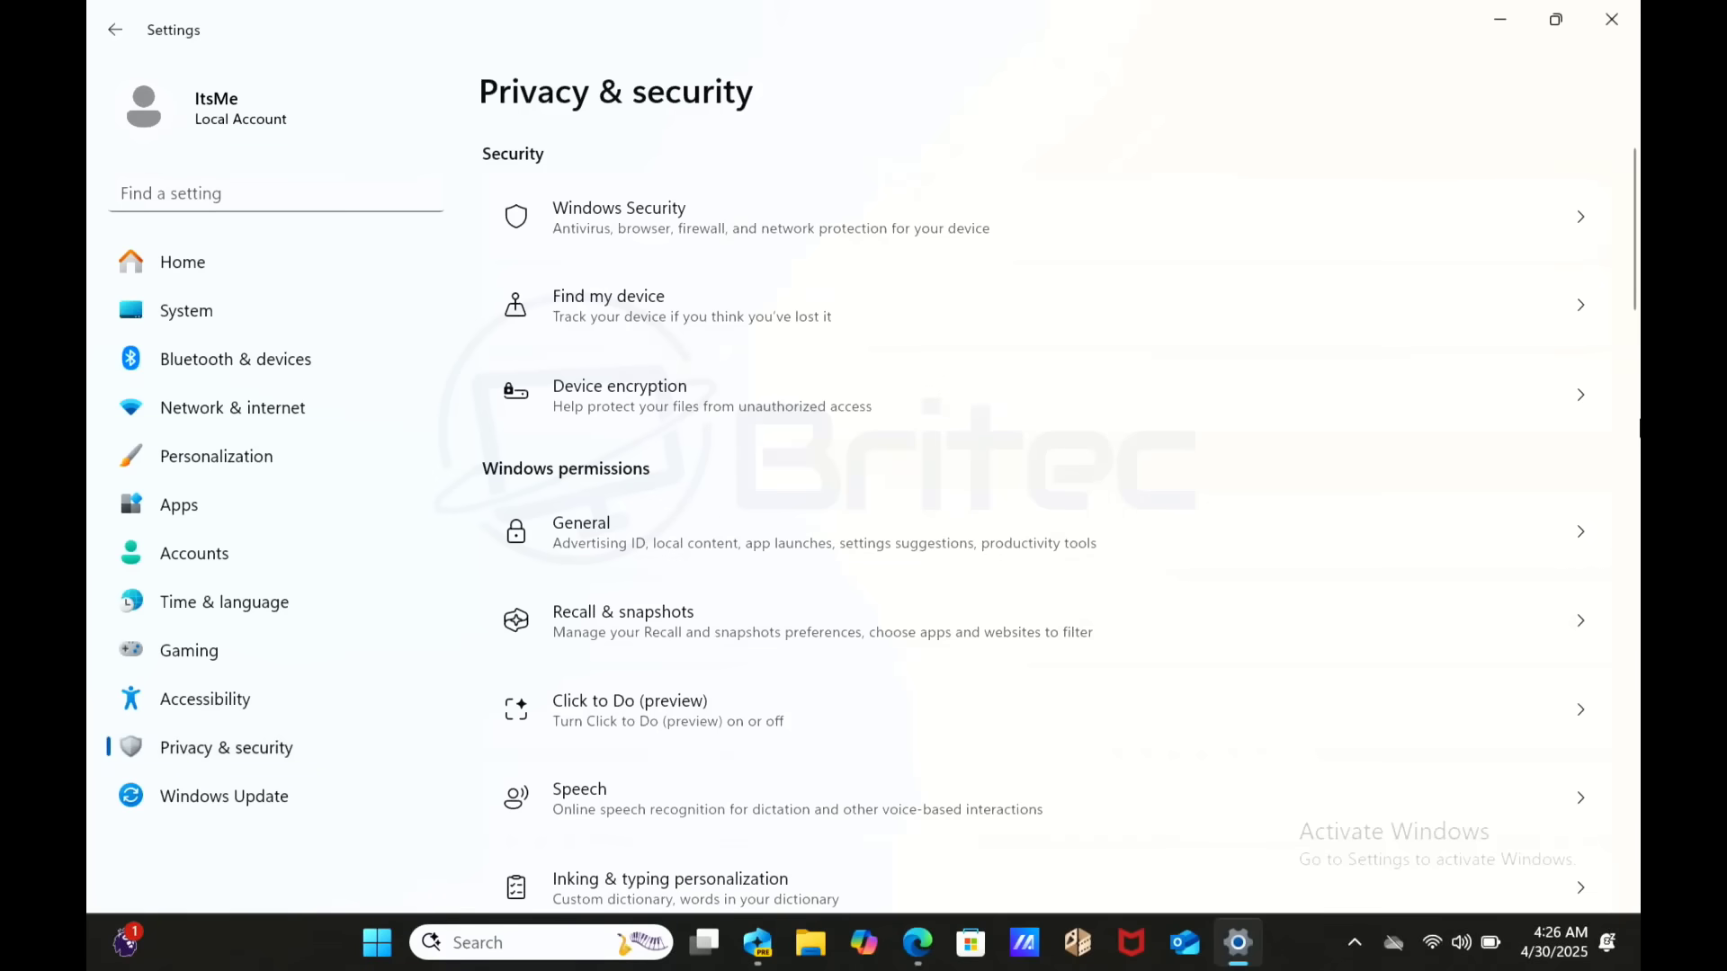
key("XF86MonBrightnessUp")
key("Tab")
key("Tab")
key("Tab")
key("Tab")
key("Tab")
key("Tab")
key("Tab")
key("Tab")
key("Tab")
key("Tab")
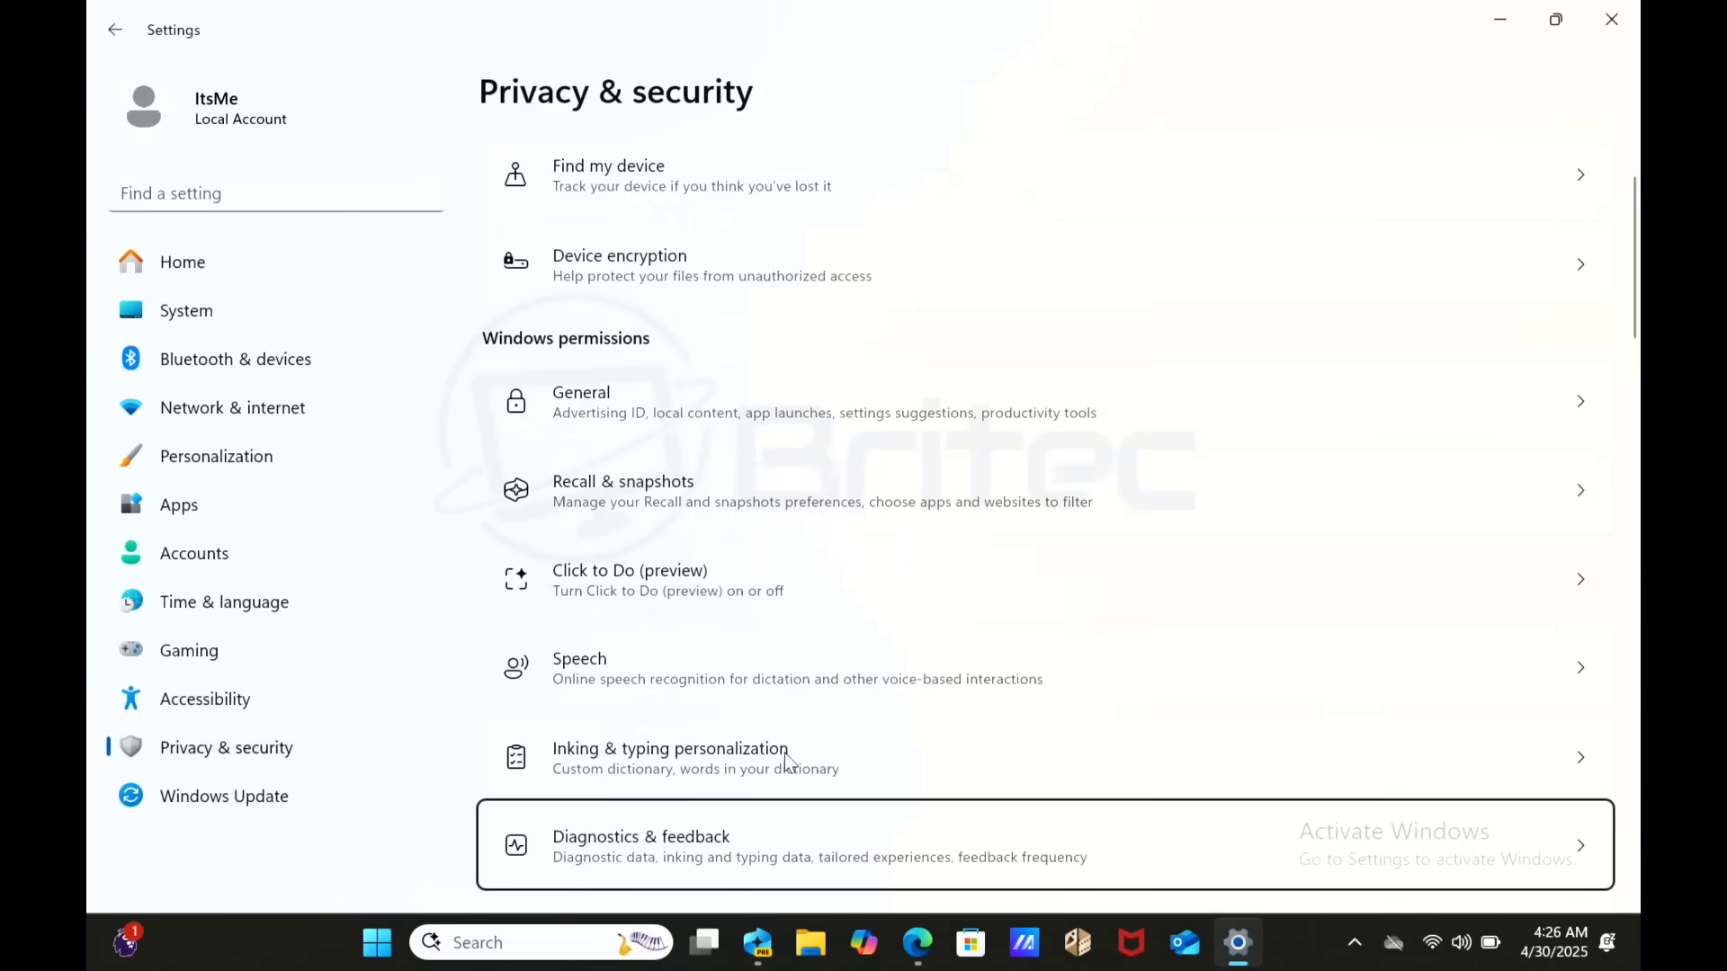
key("Tab")
key("Tab")
key("Tab")
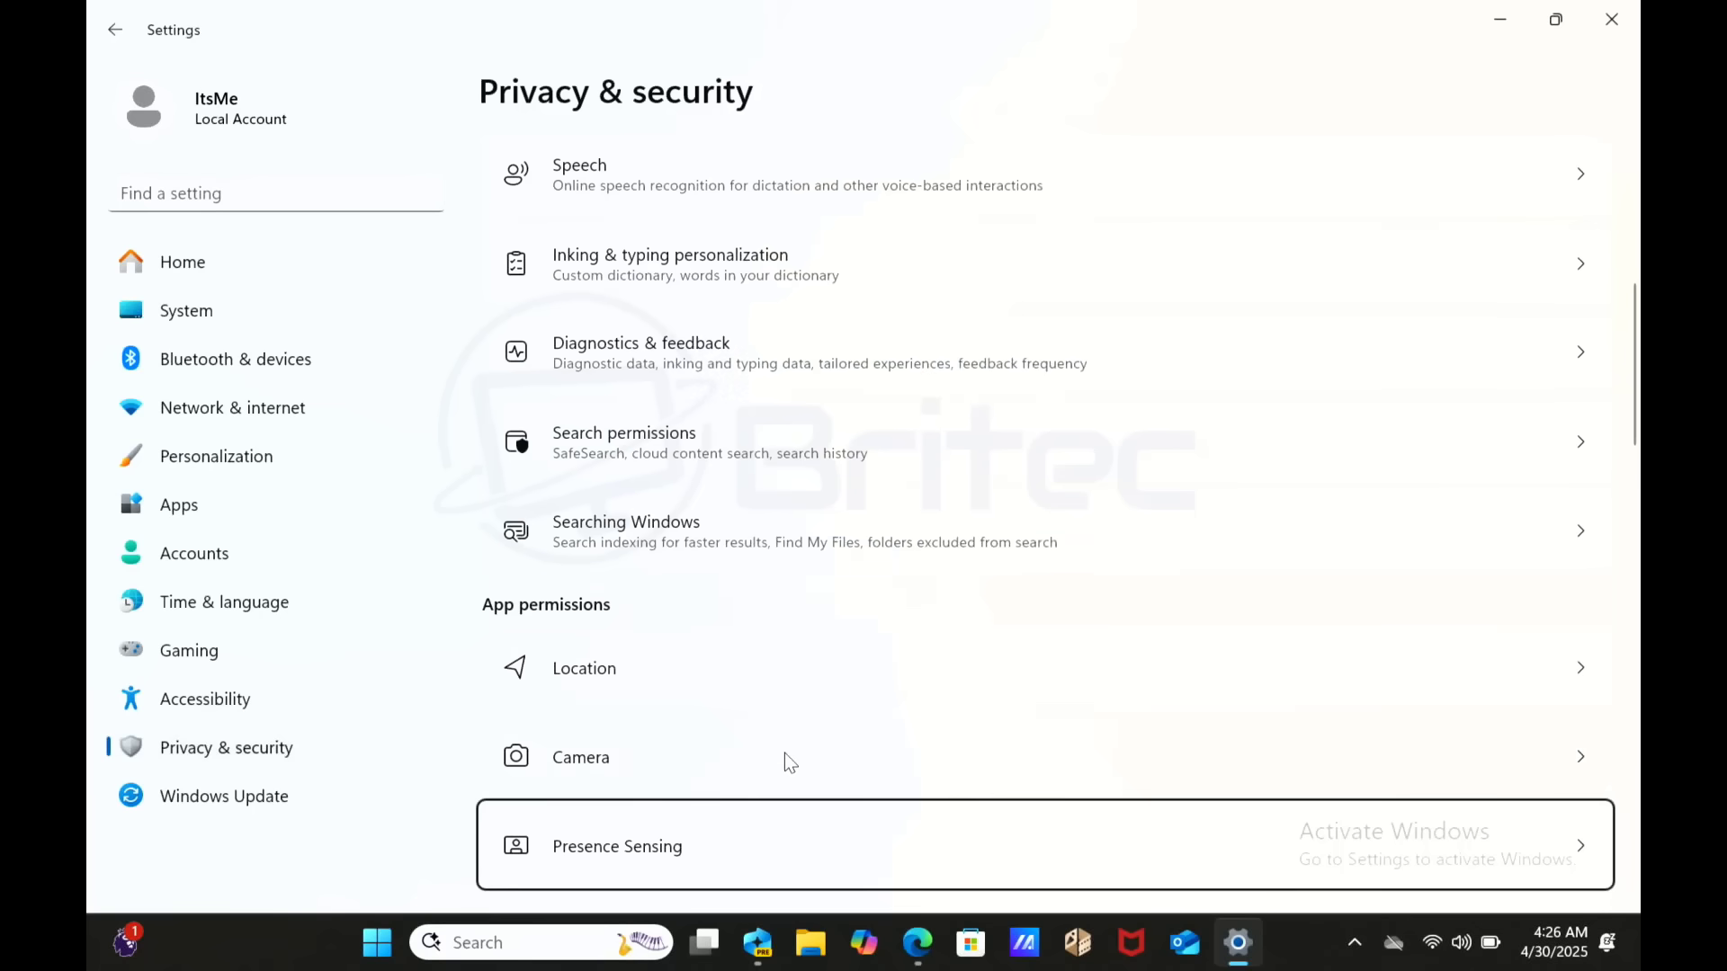
key("shift+Tab")
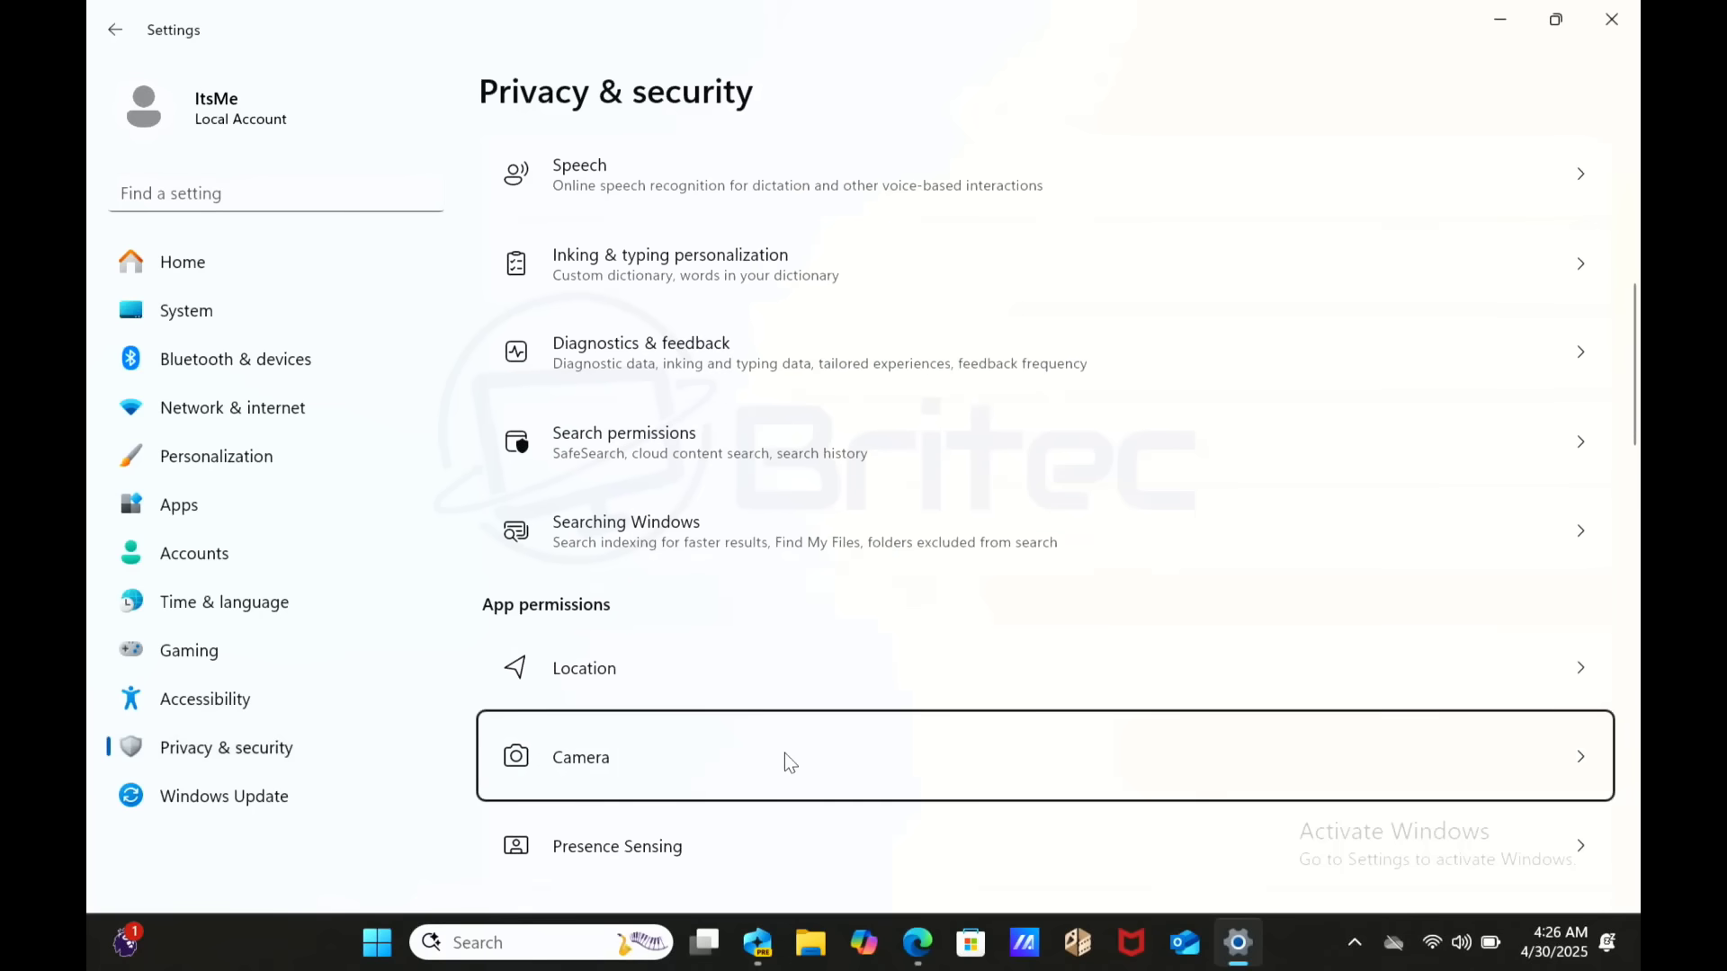
key("Return")
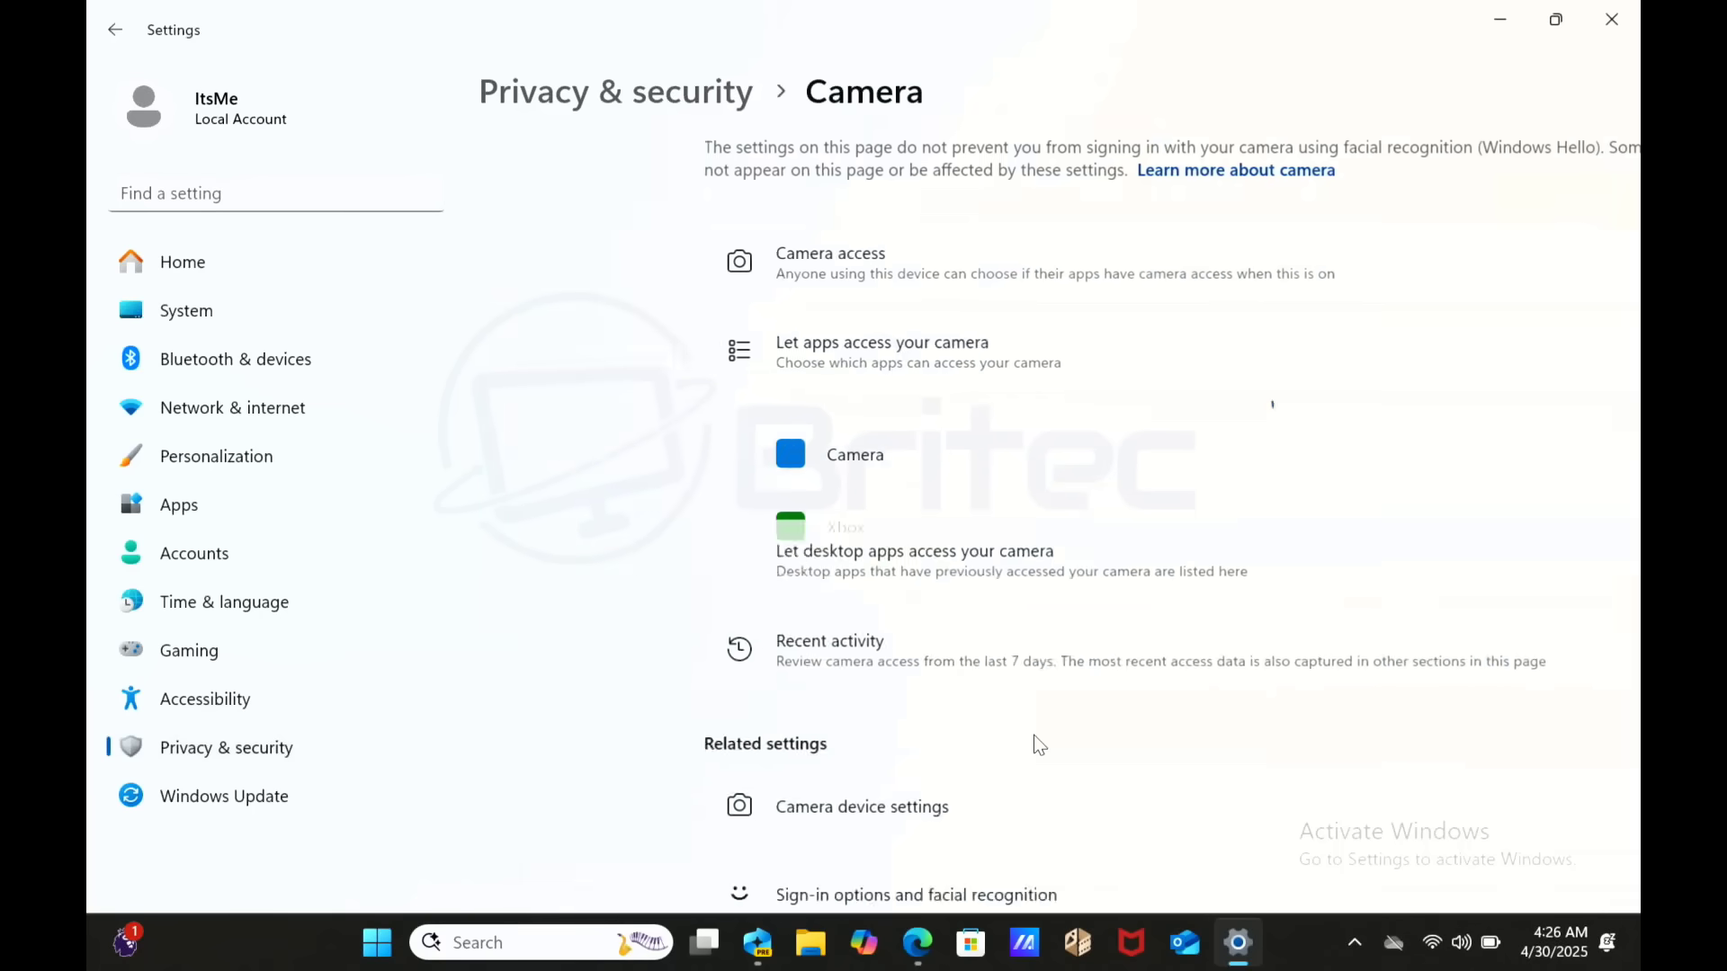